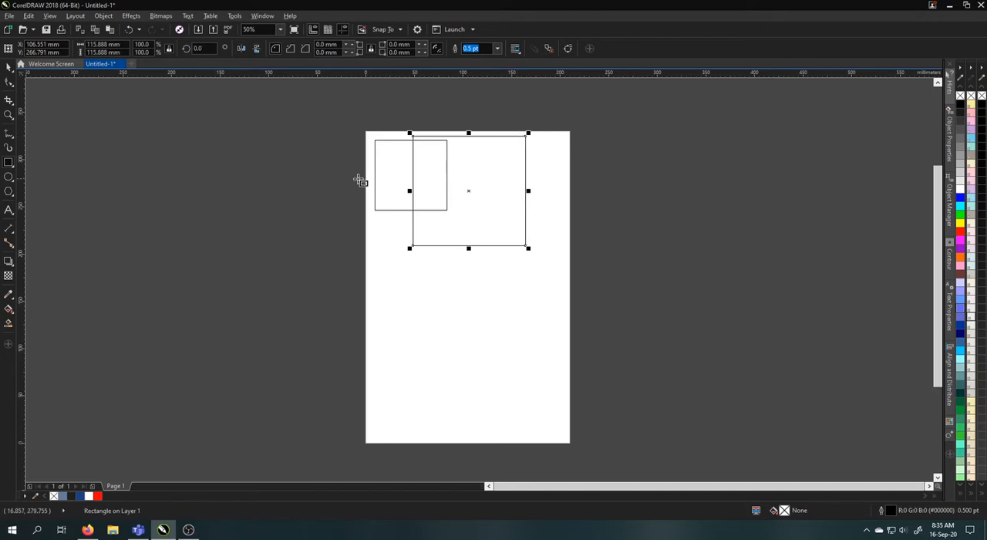
Draw a square about 68 mm wide at the page's left edge and move it onto the page, overlapping both existing squares
{"action": "left_click_drag", "start_coordinate": [354, 179], "coordinate": [423, 198]}
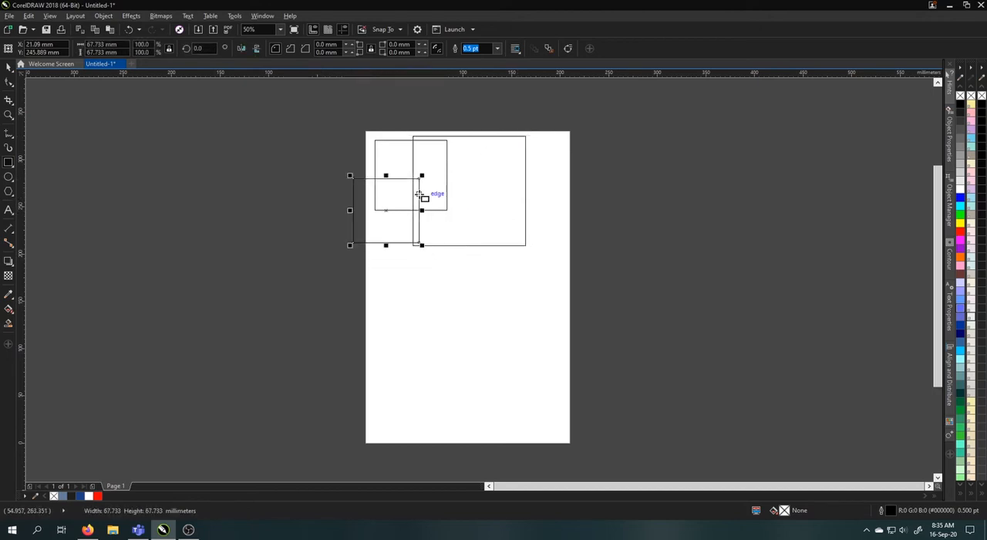
{"action": "key", "text": "space"}
{"action": "left_click_drag", "start_coordinate": [409, 231], "coordinate": [426, 220]}
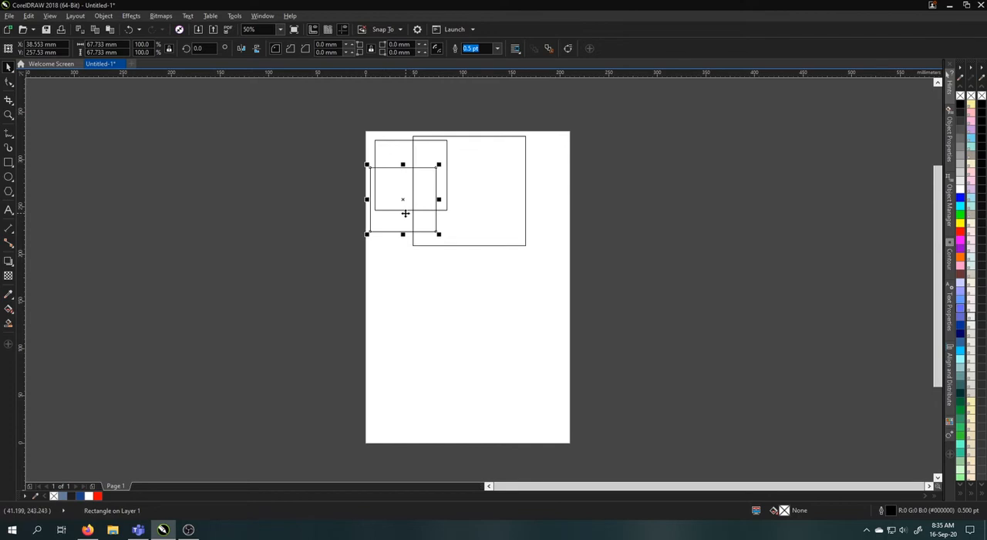
Add the artistic text "warna = pewarnaan objek" below the squares and enlarge it to nearly the page's width
{"action": "left_click", "coordinate": [8, 210]}
{"action": "left_click", "coordinate": [409, 281]}
{"action": "type", "text": "warna = pewarnaan objek"}
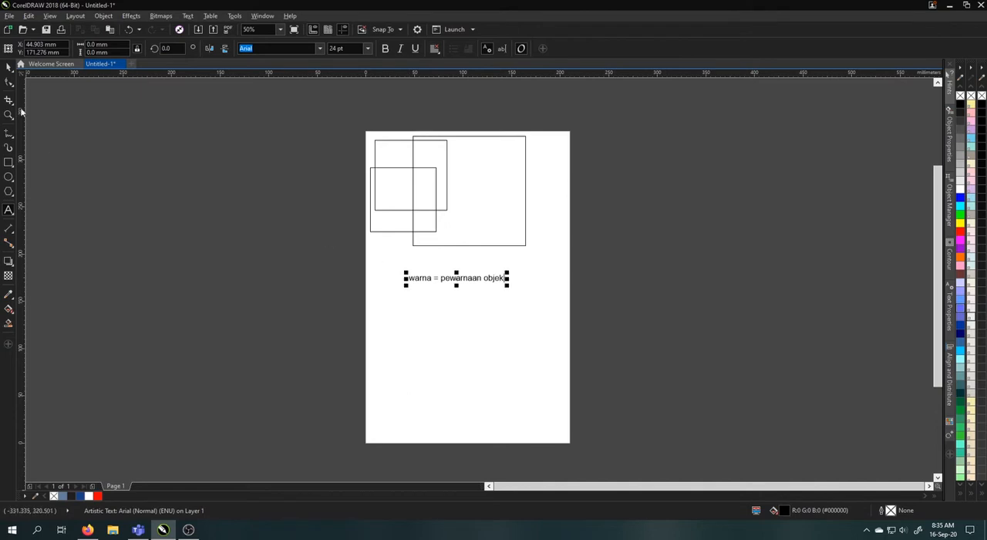
{"action": "left_click", "coordinate": [8, 67]}
{"action": "left_click_drag", "start_coordinate": [507, 287], "coordinate": [542, 263]}
{"action": "left_click", "coordinate": [536, 282]}
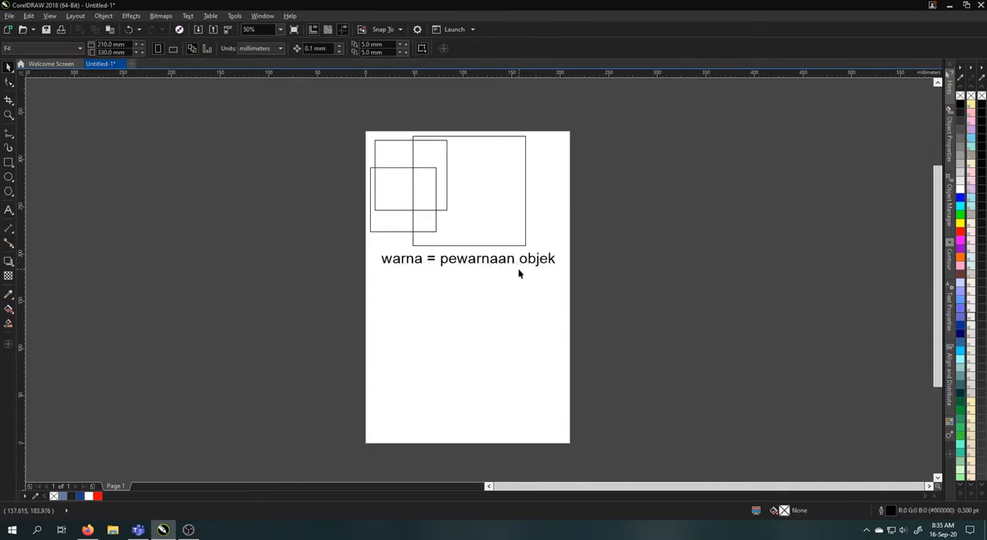
Draw three overlapping squares about 71, 68 and 51 mm wide over the right part of the large square
{"action": "left_click", "coordinate": [516, 243]}
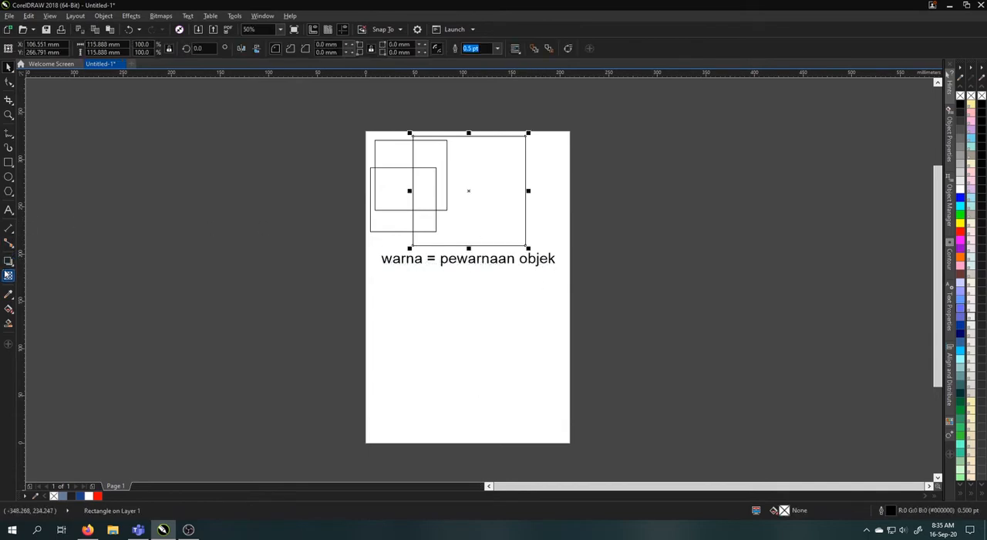
{"action": "left_click", "coordinate": [9, 162]}
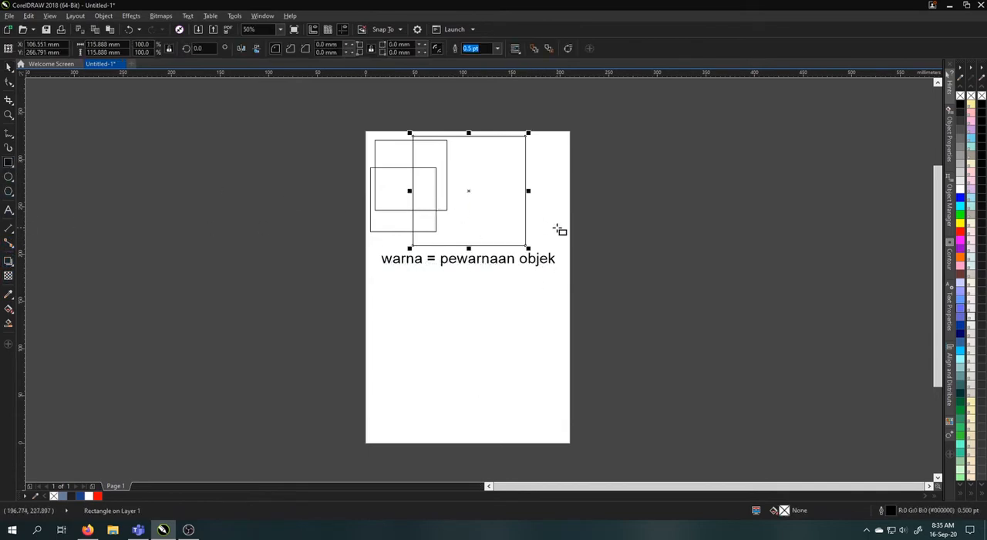
{"action": "left_click_drag", "start_coordinate": [560, 229], "coordinate": [487, 160]}
{"action": "mouse_move", "coordinate": [541, 144]}
{"action": "left_mouse_down"}
{"action": "mouse_move", "coordinate": [491, 178]}
{"action": "mouse_move", "coordinate": [466, 216]}
{"action": "left_mouse_up"}
{"action": "mouse_move", "coordinate": [548, 255]}
{"action": "left_mouse_down"}
{"action": "mouse_move", "coordinate": [500, 223]}
{"action": "mouse_move", "coordinate": [494, 199]}
{"action": "left_mouse_up"}
{"action": "left_click", "coordinate": [7, 67]}
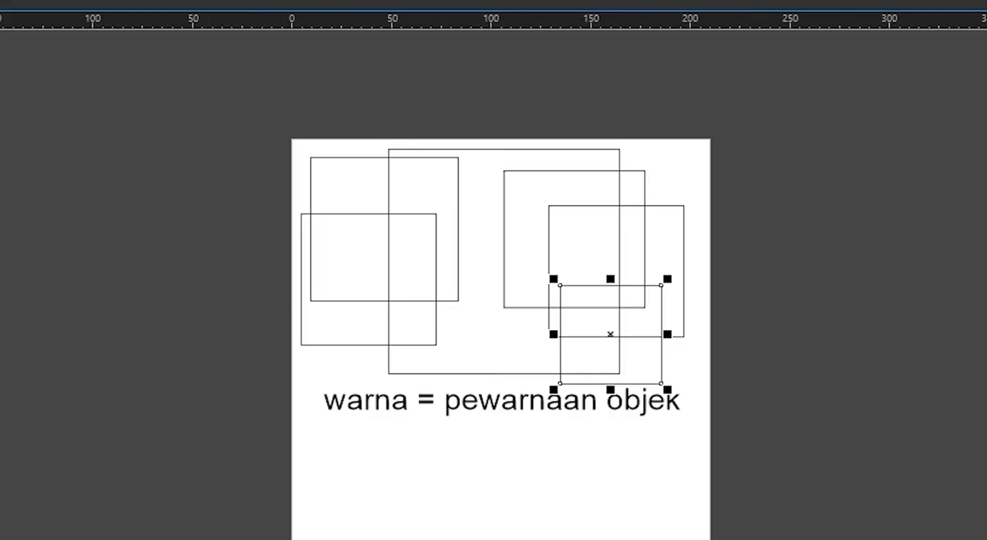
Examine which color palettes are available and which ones are enabled
{"action": "key", "text": "alt+w"}
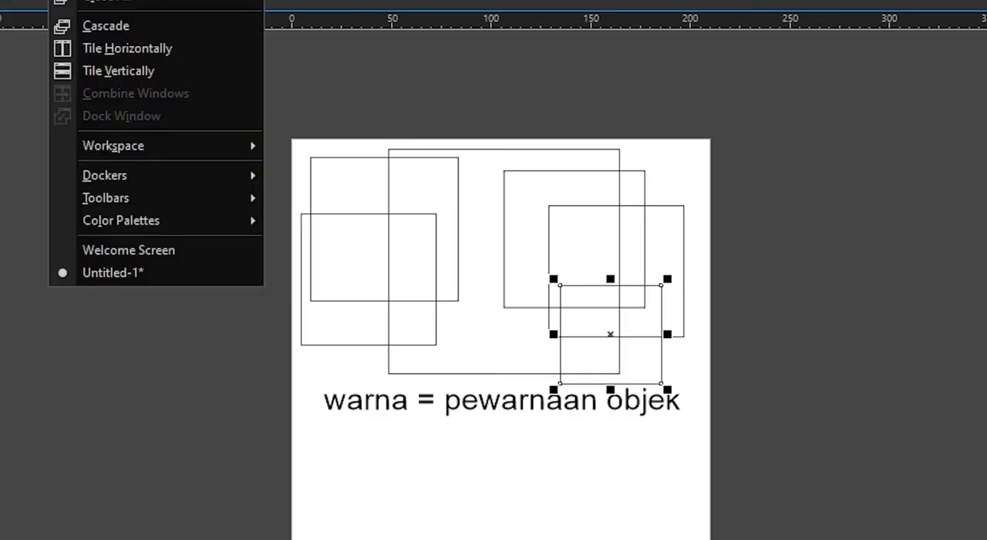
{"action": "mouse_move", "coordinate": [159, 218]}
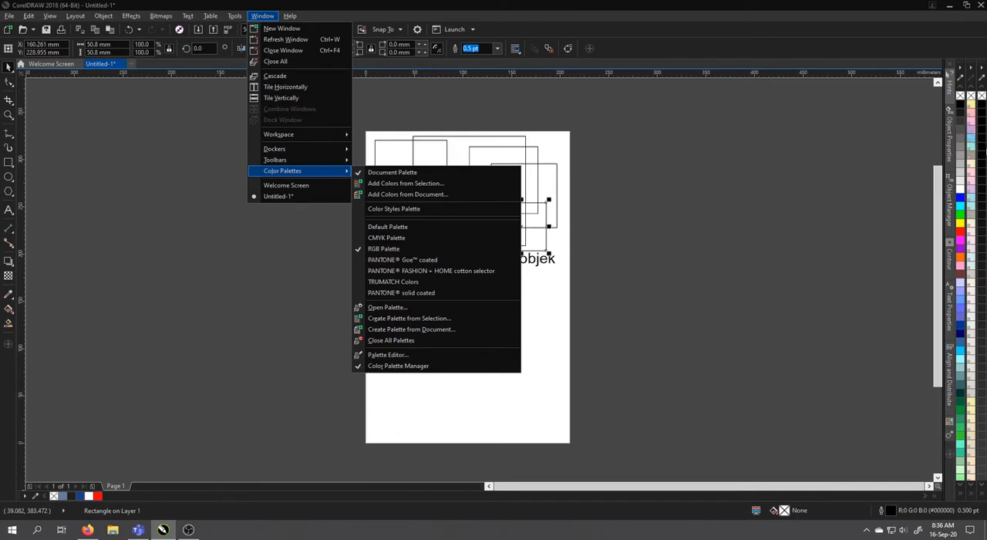
{"action": "left_click", "coordinate": [253, 19]}
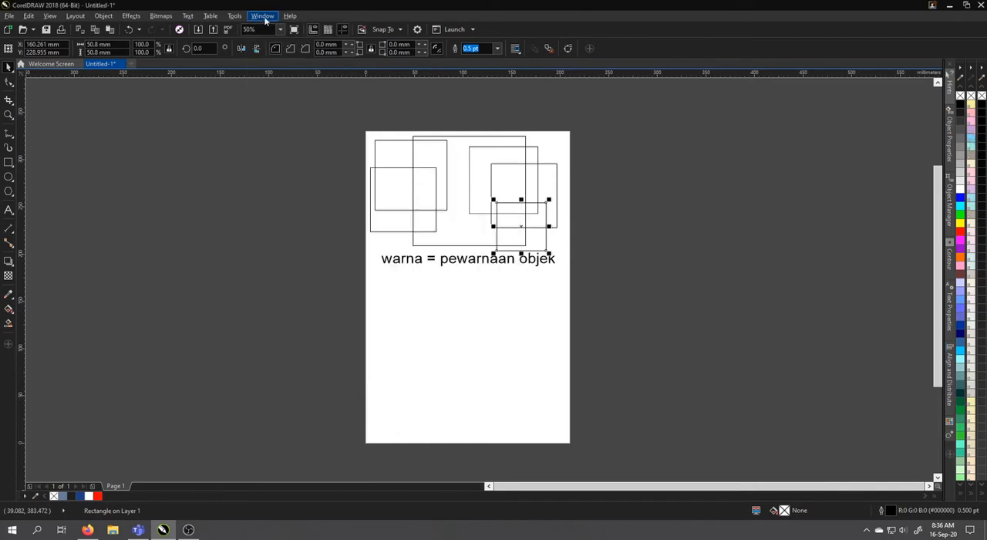
{"action": "left_click", "coordinate": [253, 18]}
{"action": "mouse_move", "coordinate": [324, 135]}
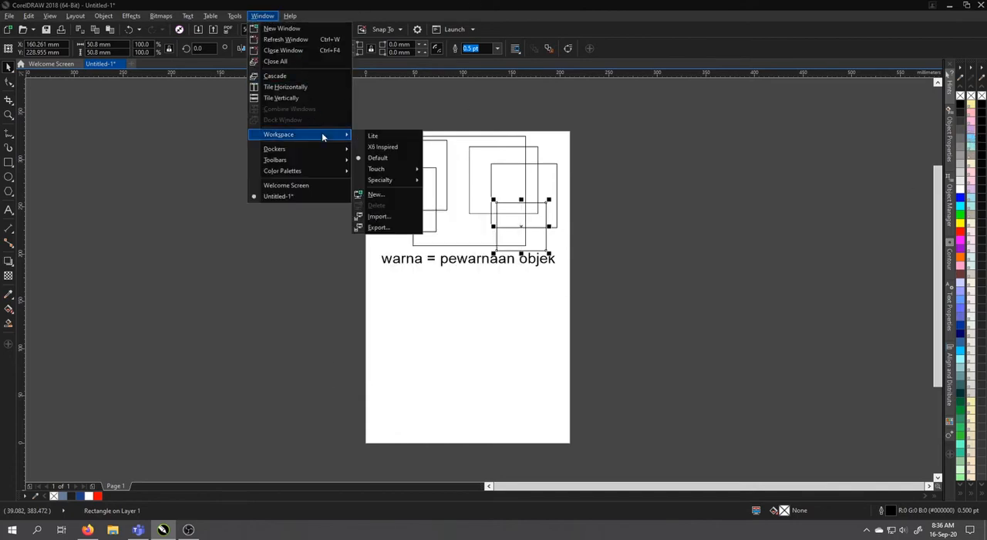
{"action": "mouse_move", "coordinate": [304, 171]}
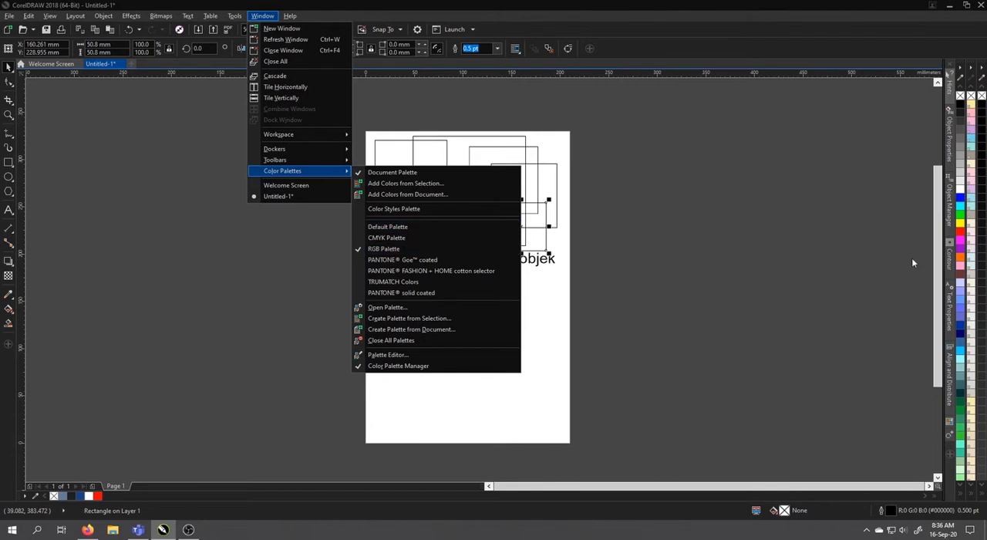
{"action": "left_click", "coordinate": [583, 4]}
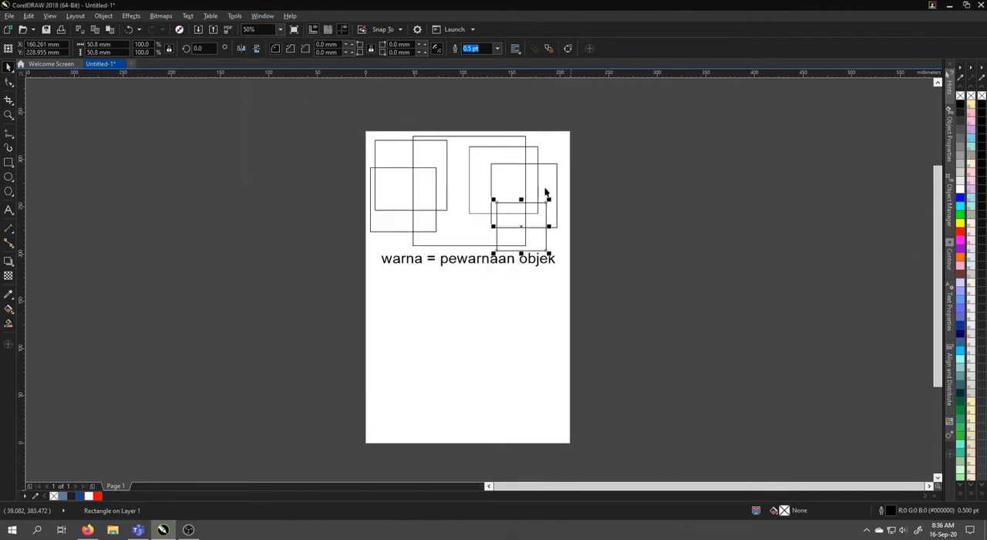
{"action": "left_click", "coordinate": [700, 248]}
Fill the large square green and the three squares on its right orange, navy blue and, for the smallest, steel blue (#336699)
{"action": "left_click", "coordinate": [465, 162]}
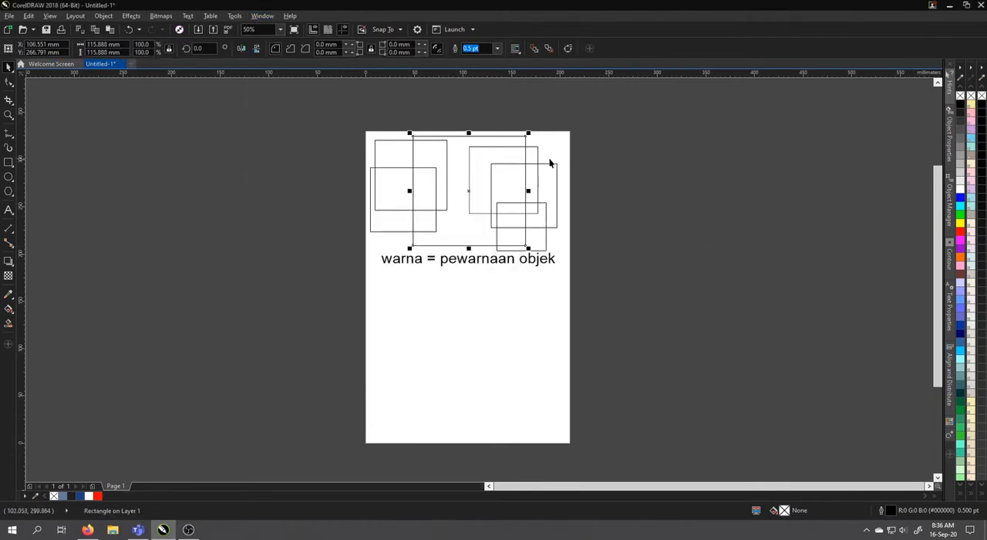
{"action": "left_click", "coordinate": [960, 217]}
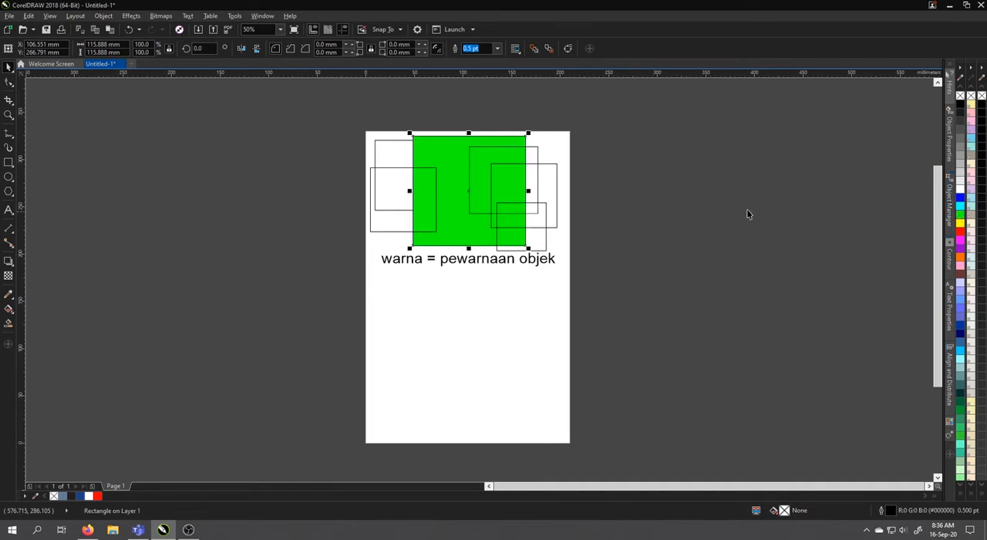
{"action": "left_click", "coordinate": [538, 185]}
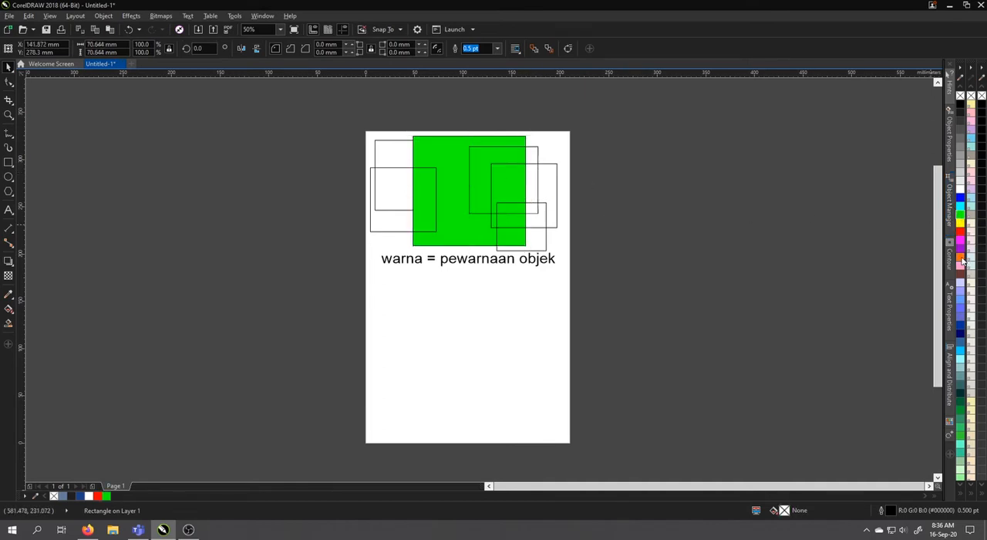
{"action": "left_click", "coordinate": [960, 257]}
{"action": "left_click", "coordinate": [557, 192]}
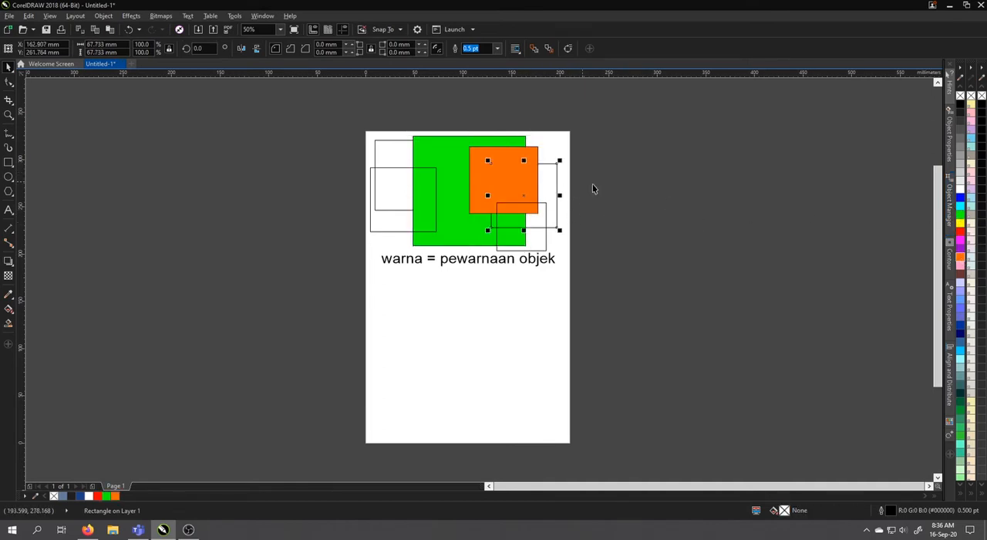
{"action": "left_click", "coordinate": [960, 333]}
{"action": "left_click", "coordinate": [545, 242]}
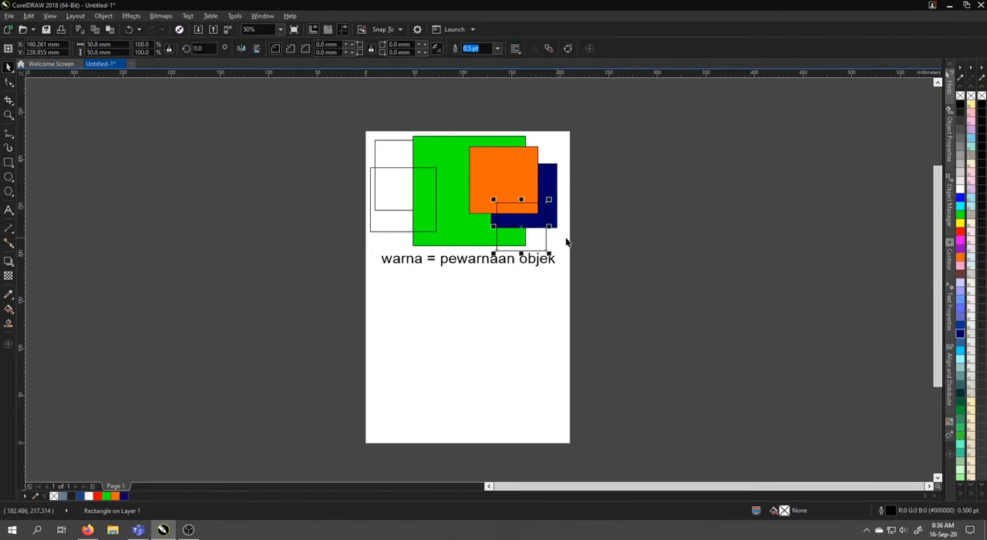
{"action": "left_click", "coordinate": [961, 341]}
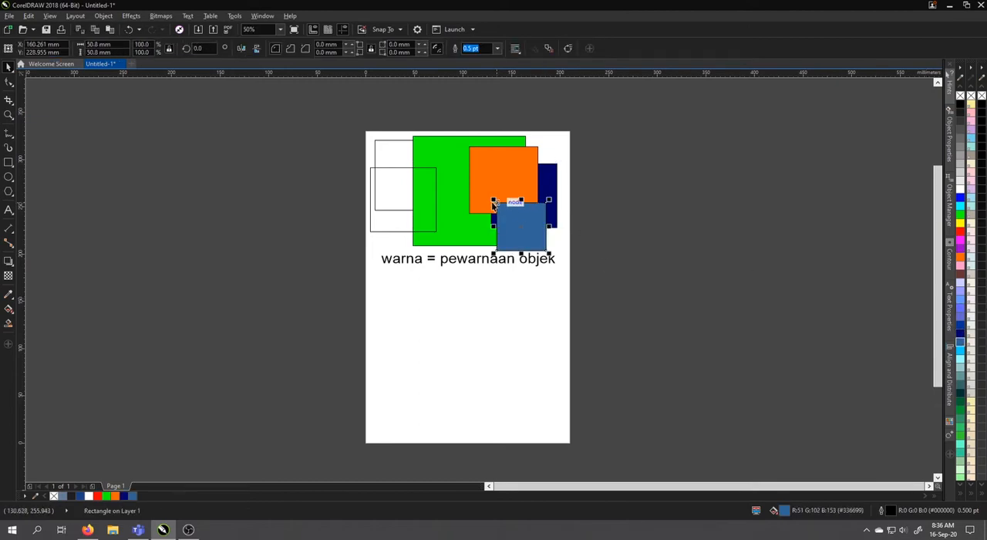
Add the lines "bagian dalam = fill" and "garis luar = outline" below the existing text line
{"action": "scroll", "coordinate": [504, 212], "scroll_direction": "up", "scroll_amount": 2}
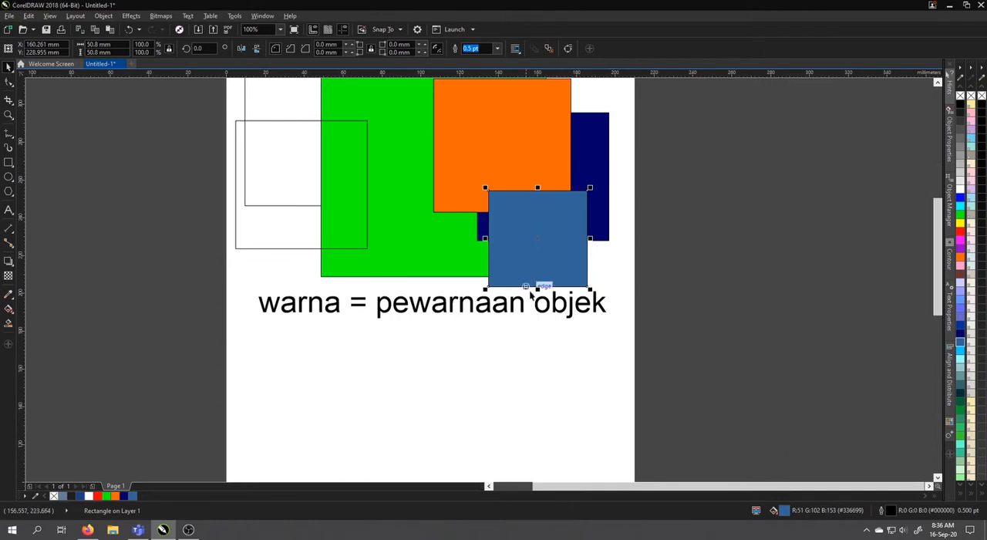
{"action": "double_click", "coordinate": [602, 308]}
{"action": "key", "text": "Return"}
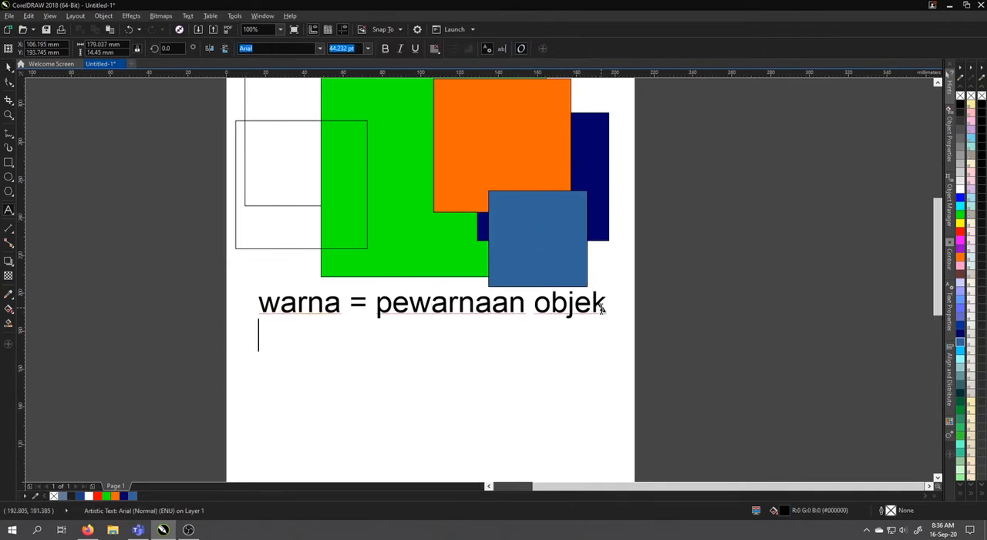
{"action": "type", "text": "bagian dal"}
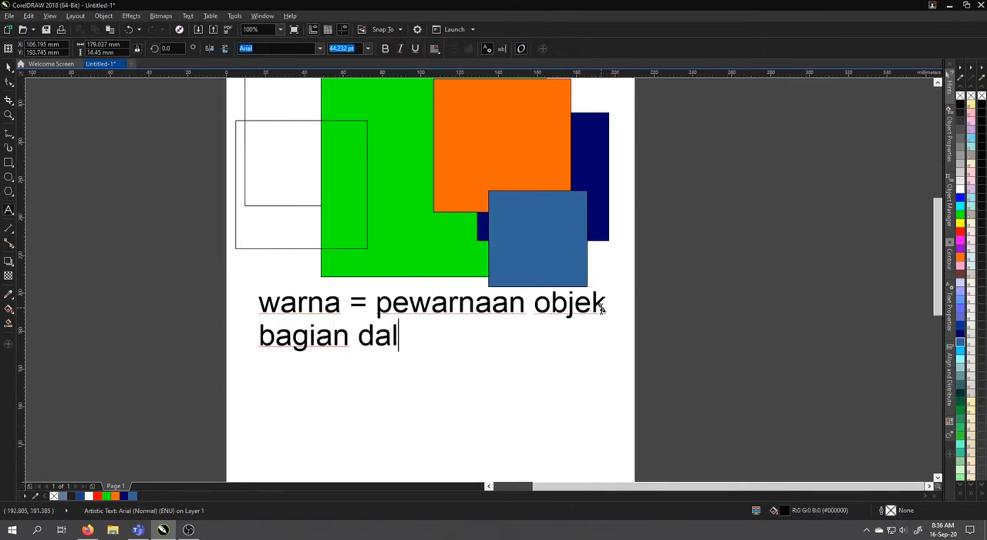
{"action": "type", "text": "am = fill "}
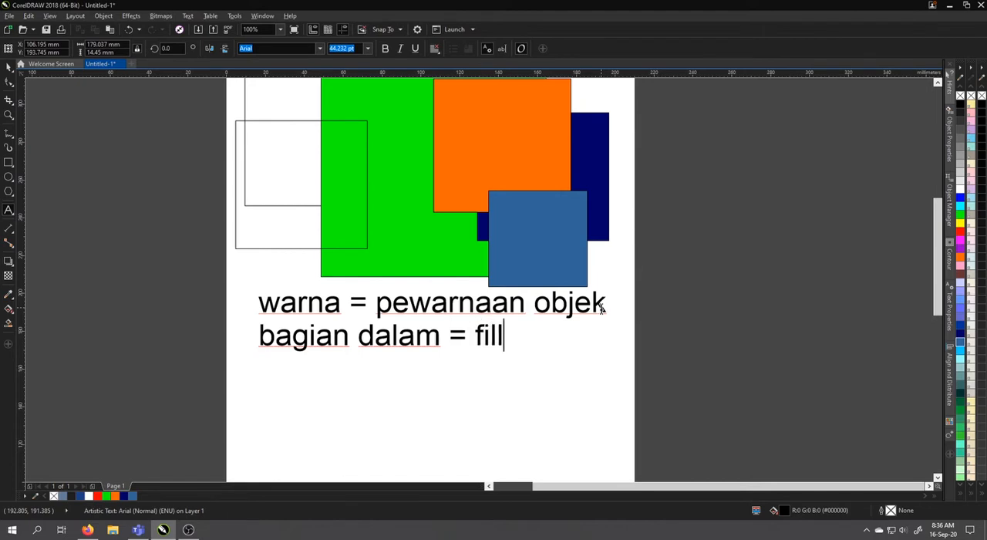
{"action": "type", "text": "ga"}
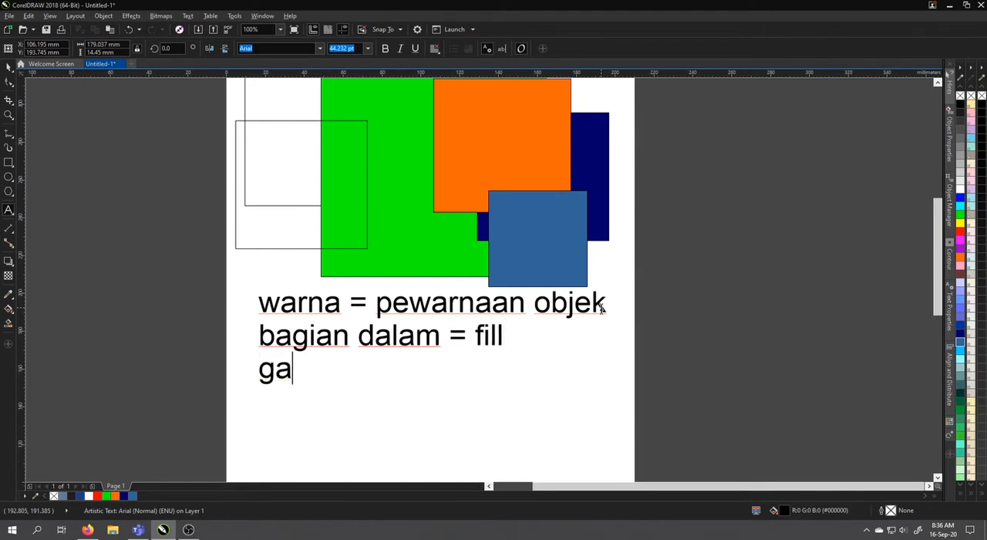
{"action": "type", "text": "ris luar ="}
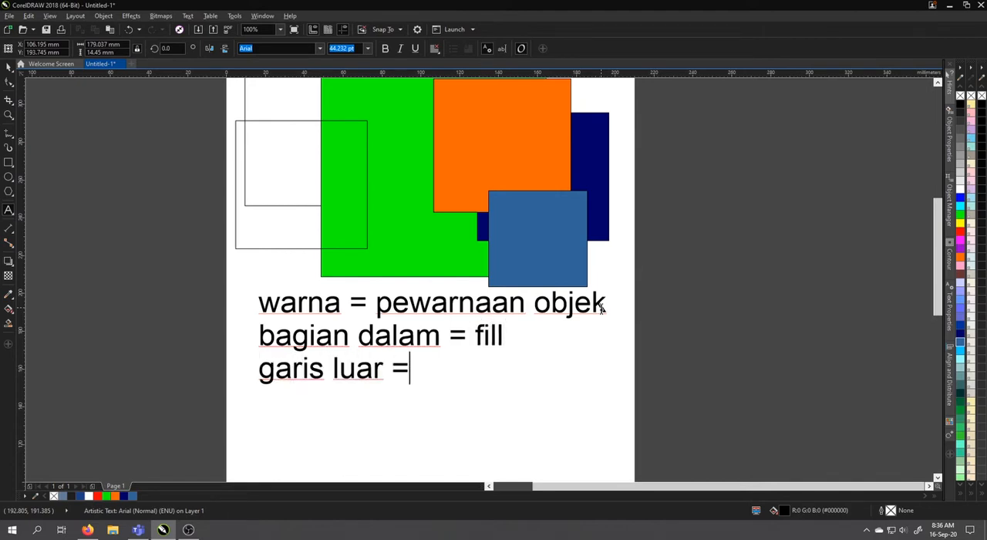
{"action": "type", "text": " outline"}
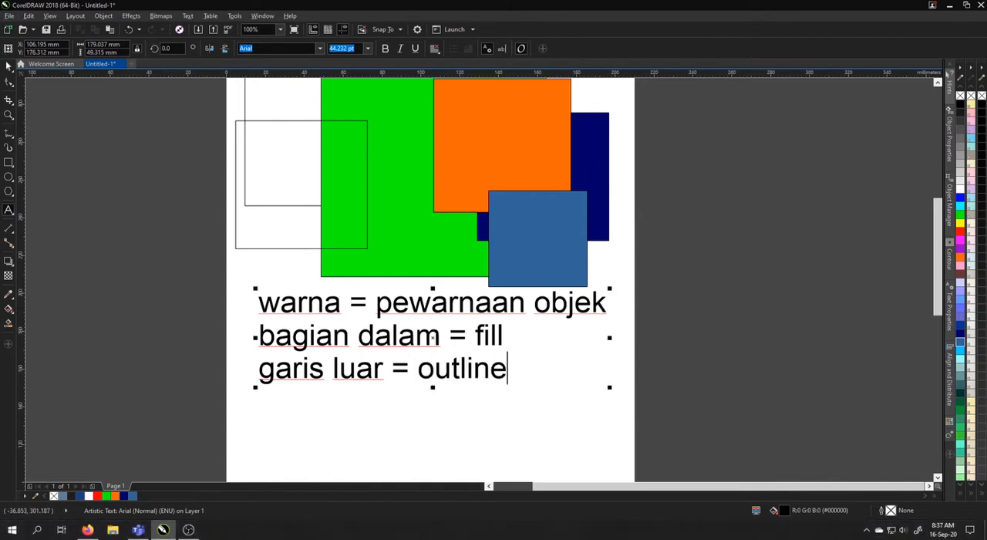
{"action": "key", "text": "ctrl+space"}
Give the smallest square a Powder Blue fill (#CCCCFF) and a bright blue outline (#00CCFF), and inspect its edge
{"action": "left_click", "coordinate": [520, 251]}
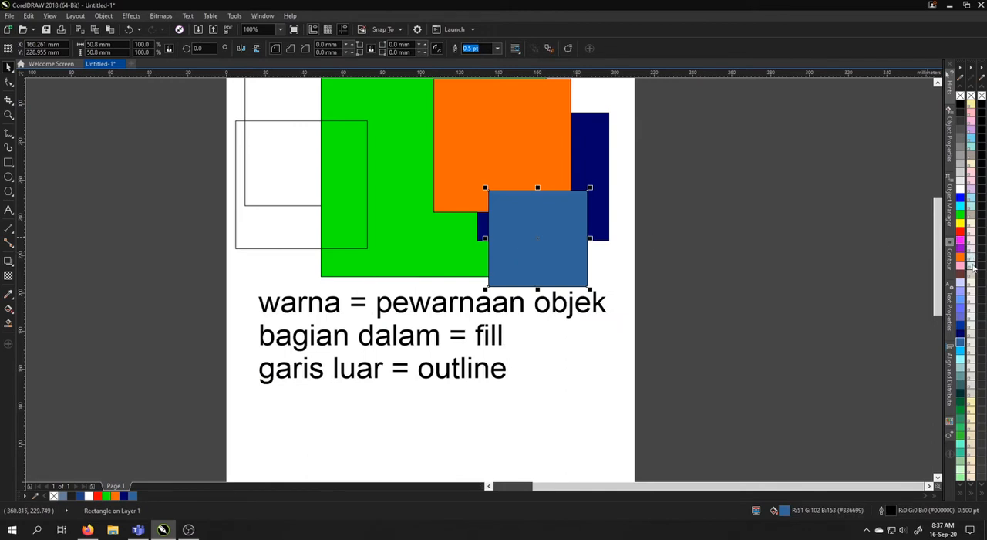
{"action": "left_click", "coordinate": [961, 285]}
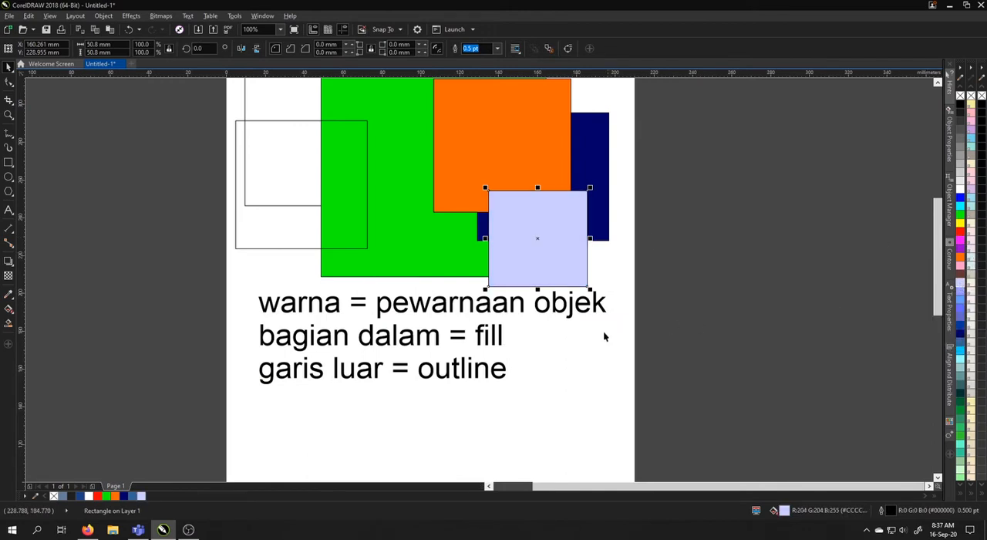
{"action": "right_click", "coordinate": [960, 351]}
{"action": "scroll", "coordinate": [527, 192], "scroll_direction": "up", "scroll_amount": 3}
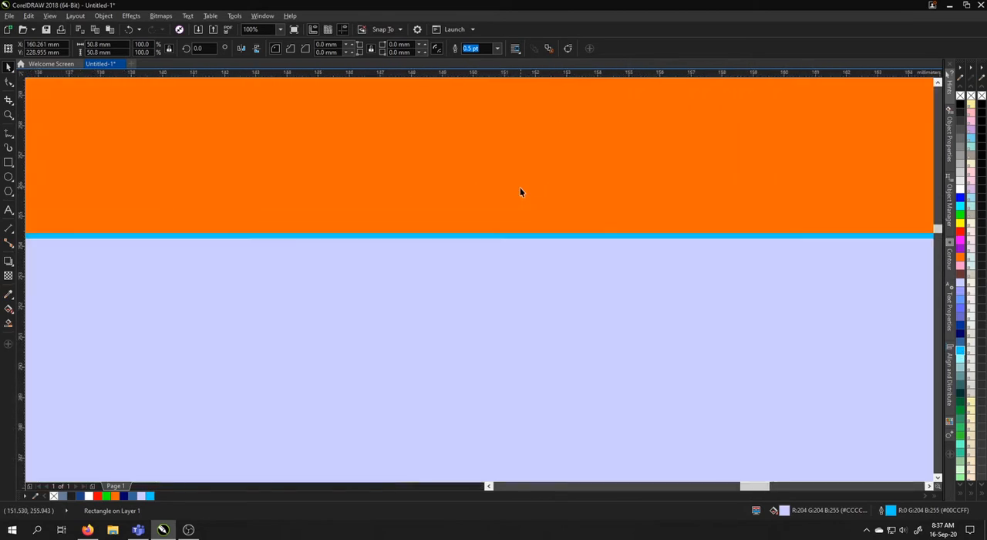
{"action": "scroll", "coordinate": [511, 237], "scroll_direction": "down", "scroll_amount": 4}
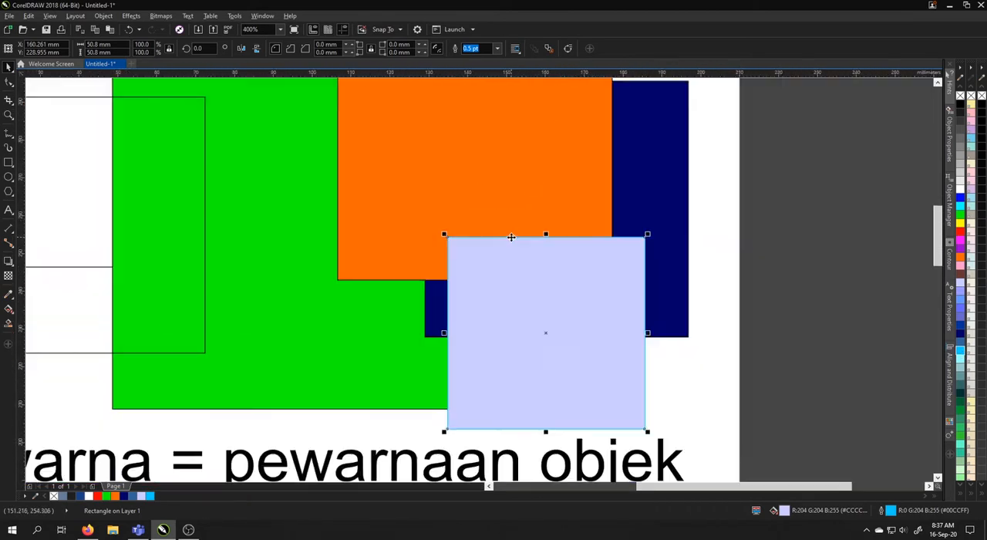
{"action": "scroll", "coordinate": [670, 277], "scroll_direction": "up", "scroll_amount": 1}
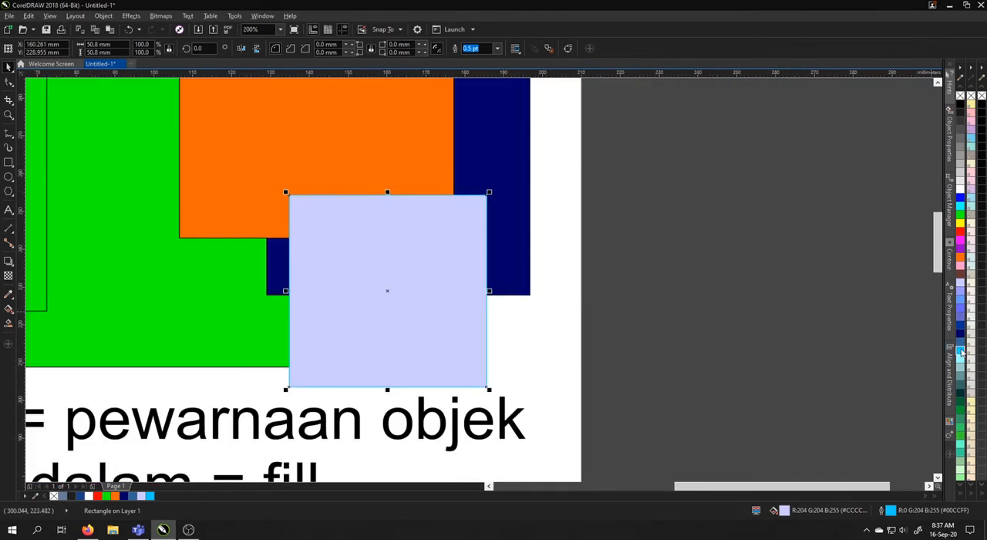
Move the Powder Blue square up by about 7 mm and check its outline up close
{"action": "left_click_drag", "start_coordinate": [417, 239], "coordinate": [415, 212]}
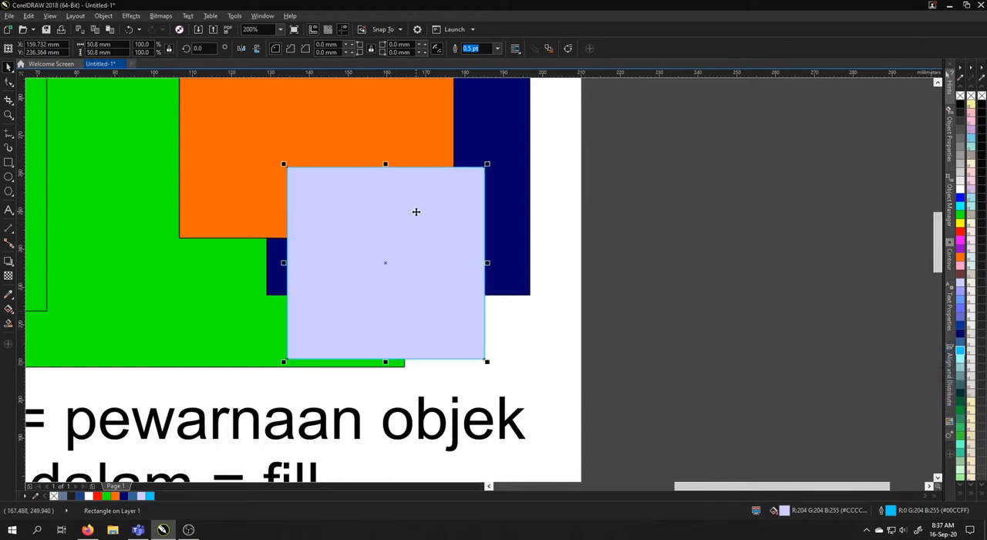
{"action": "scroll", "coordinate": [635, 181], "scroll_direction": "down", "scroll_amount": 2}
{"action": "scroll", "coordinate": [579, 177], "scroll_direction": "up", "scroll_amount": 1}
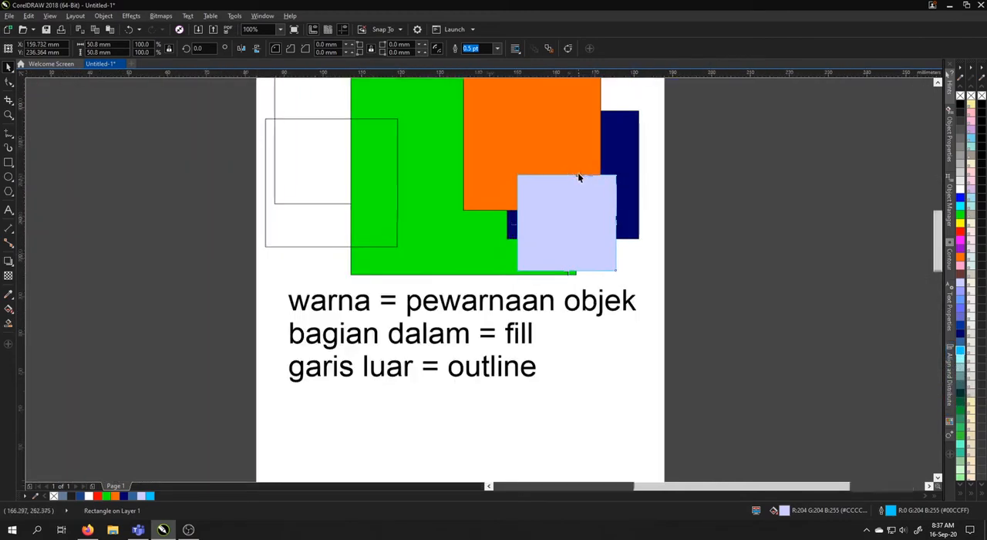
{"action": "scroll", "coordinate": [574, 182], "scroll_direction": "up", "scroll_amount": 1}
{"action": "scroll", "coordinate": [569, 187], "scroll_direction": "down", "scroll_amount": 1}
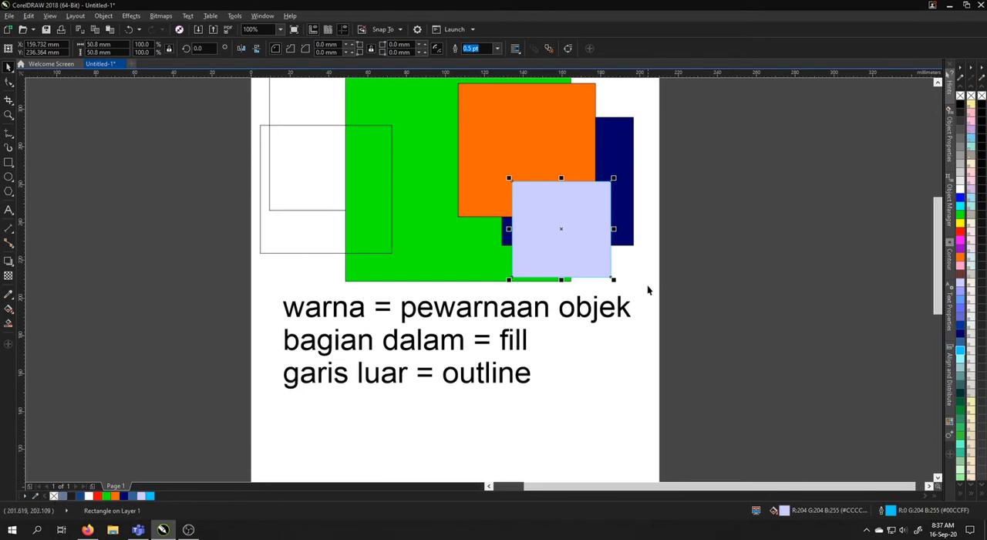
Fill the smallest square with the pale Powder Blue shade #F3F6FF and the large green square with the darker green #009A00
{"action": "left_click", "coordinate": [961, 285]}
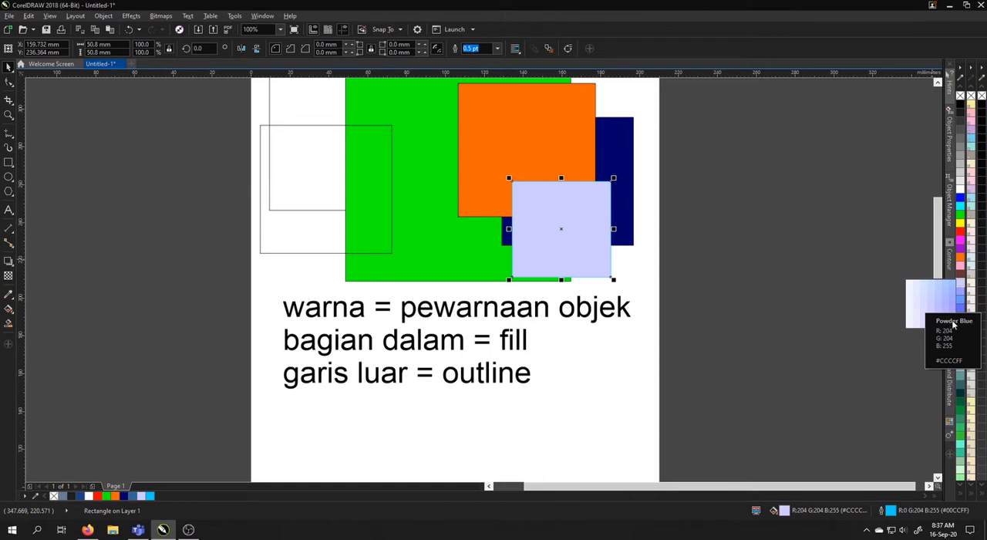
{"action": "left_click", "coordinate": [910, 283]}
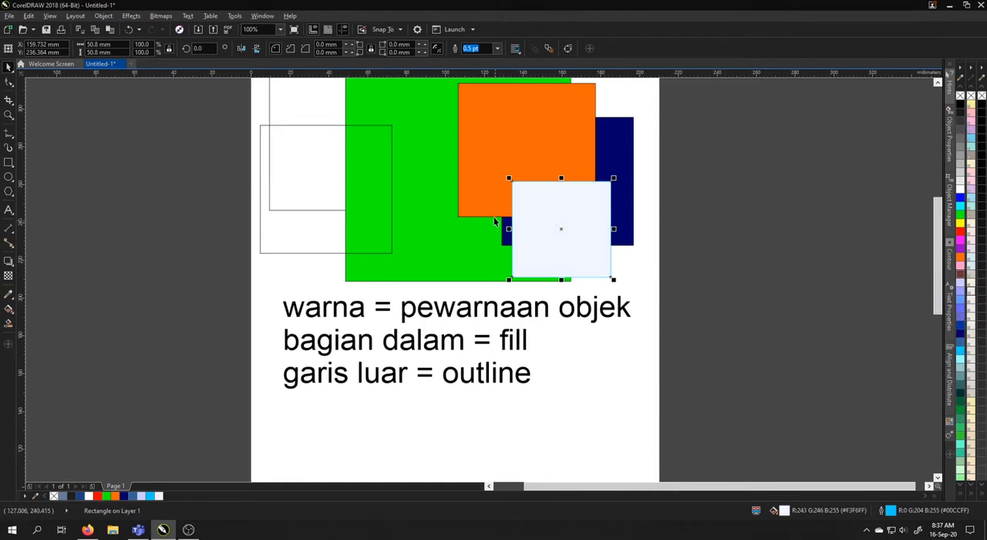
{"action": "left_click", "coordinate": [414, 151]}
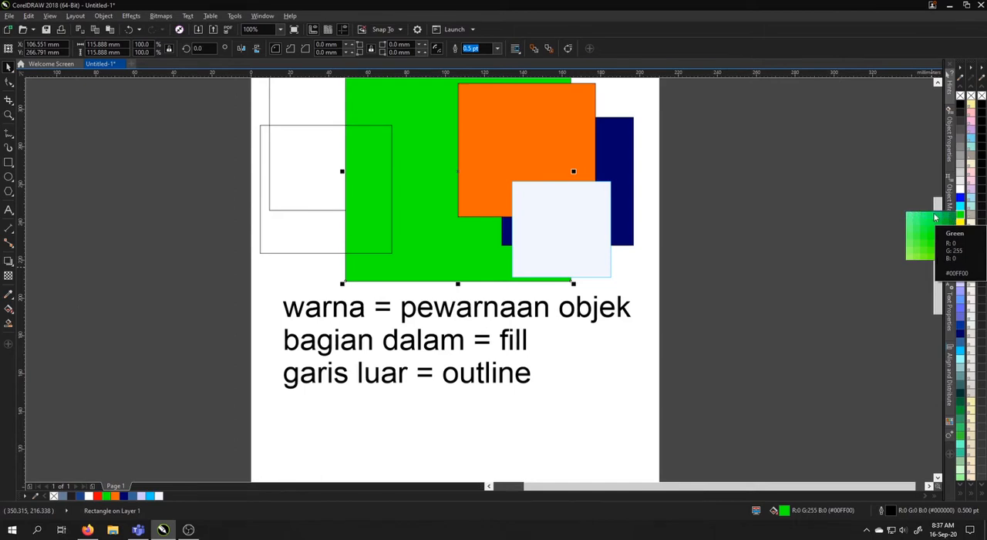
{"action": "left_click", "coordinate": [950, 241]}
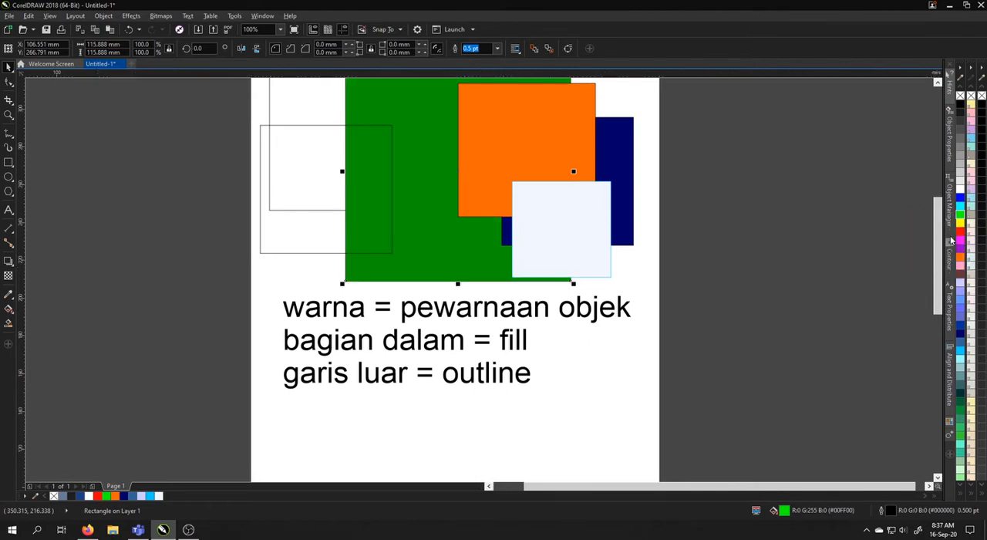
{"action": "left_click", "coordinate": [674, 216]}
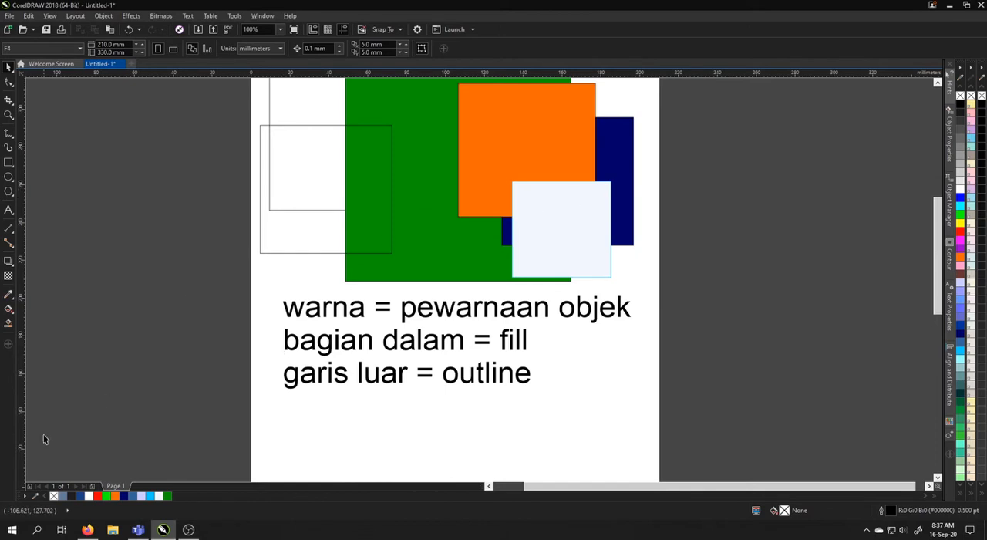
Move the smallest square about 21 mm left and 23 mm up so it overlaps the orange square
{"action": "left_click", "coordinate": [465, 213]}
{"action": "left_click", "coordinate": [408, 227]}
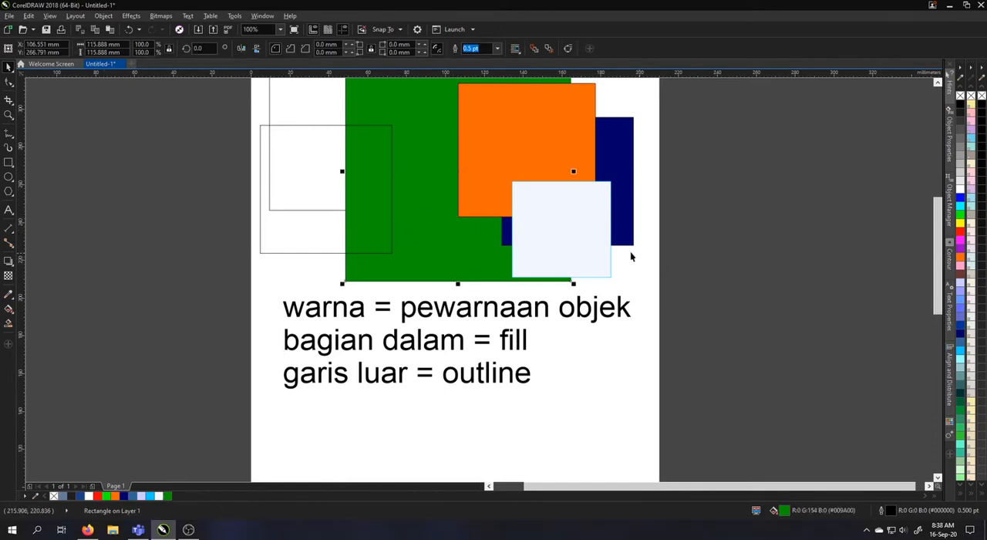
{"action": "left_click", "coordinate": [546, 242]}
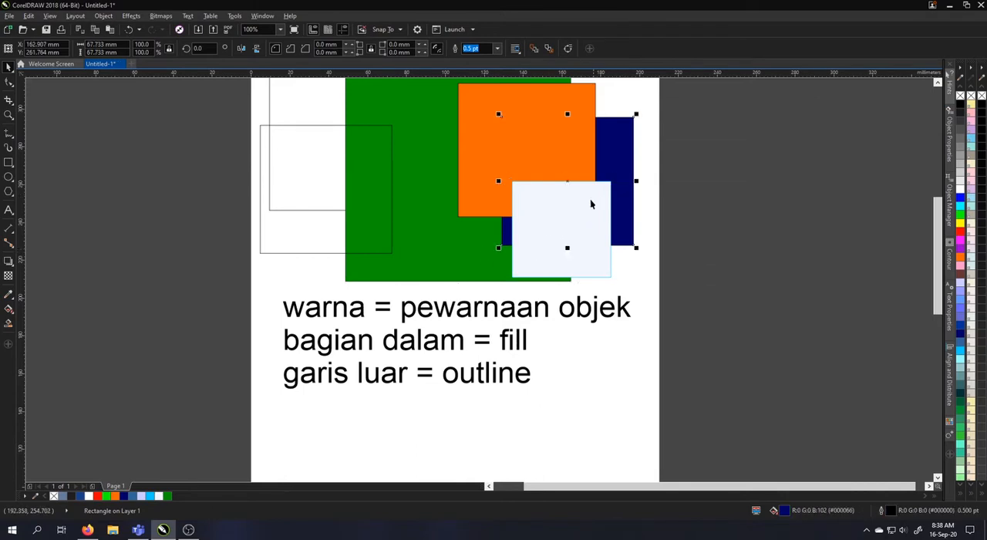
{"action": "left_click_drag", "start_coordinate": [532, 209], "coordinate": [491, 165]}
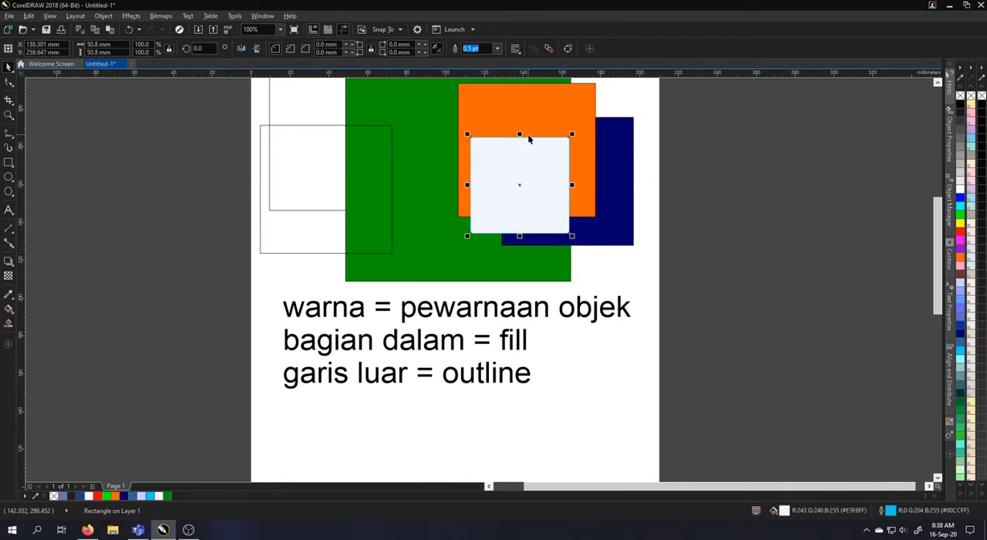
Try a 4.0 pt outline on the smallest square, and set the outline width to 3.0 pt
{"action": "scroll", "coordinate": [534, 134], "scroll_direction": "up", "scroll_amount": 2}
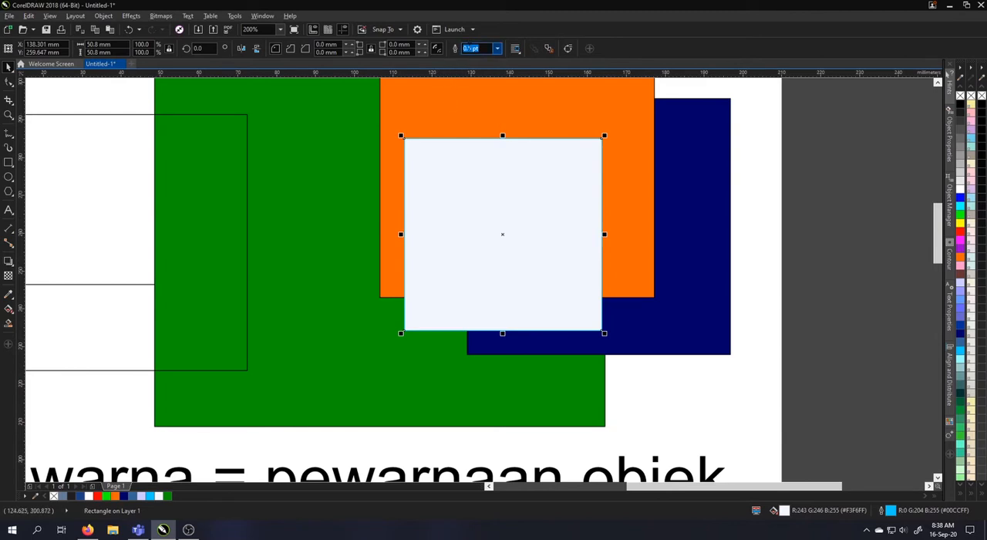
{"action": "left_click", "coordinate": [498, 49]}
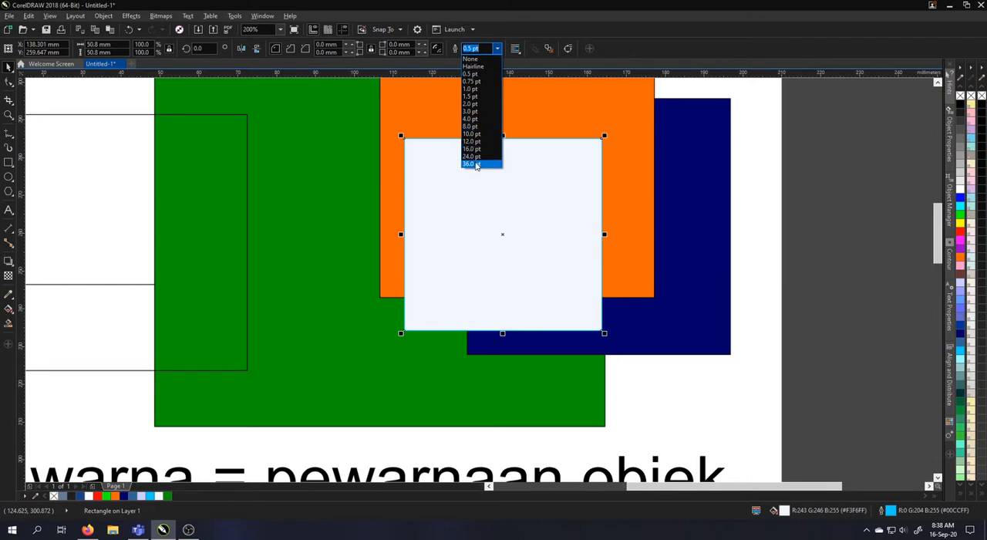
{"action": "left_click", "coordinate": [469, 119]}
{"action": "left_click", "coordinate": [497, 48]}
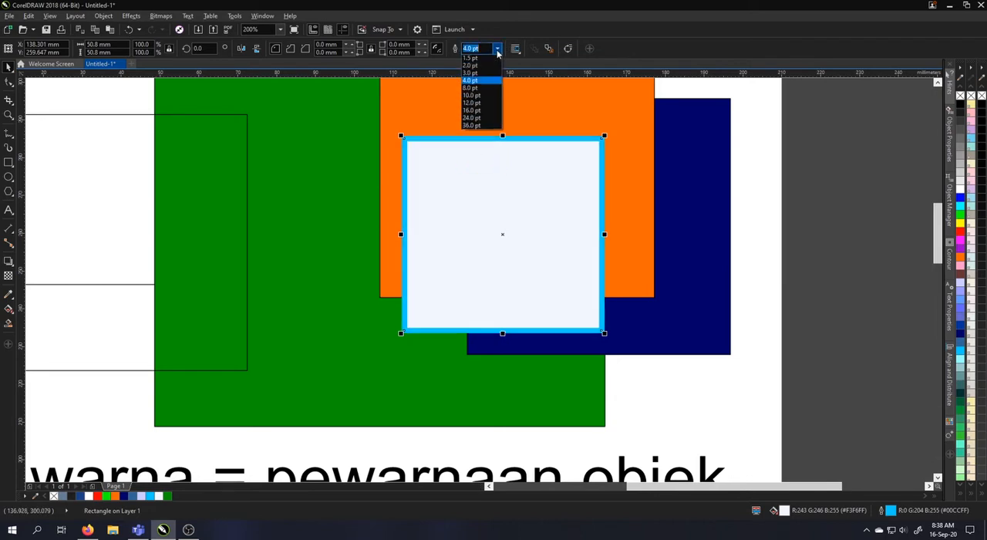
{"action": "left_click", "coordinate": [470, 108]}
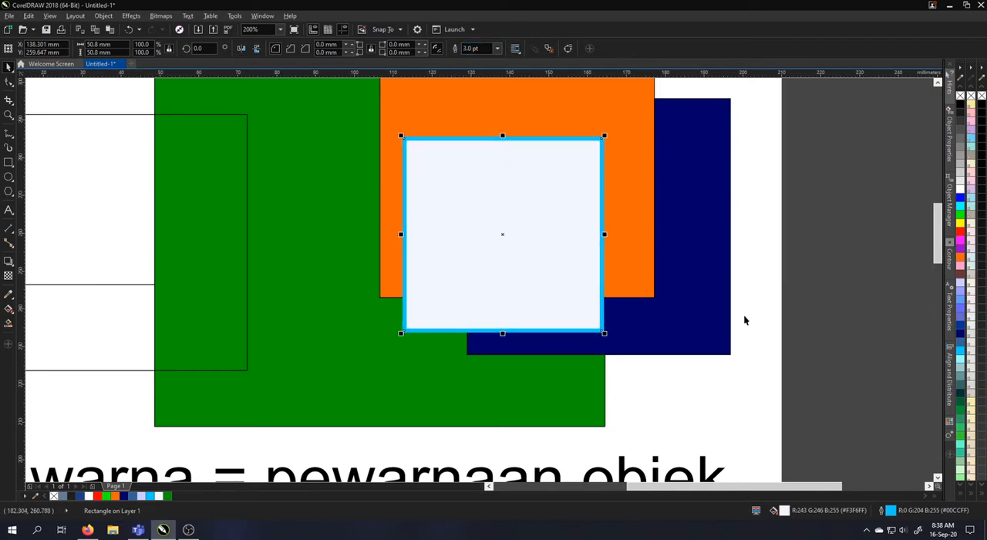
{"action": "double_click", "coordinate": [890, 511]}
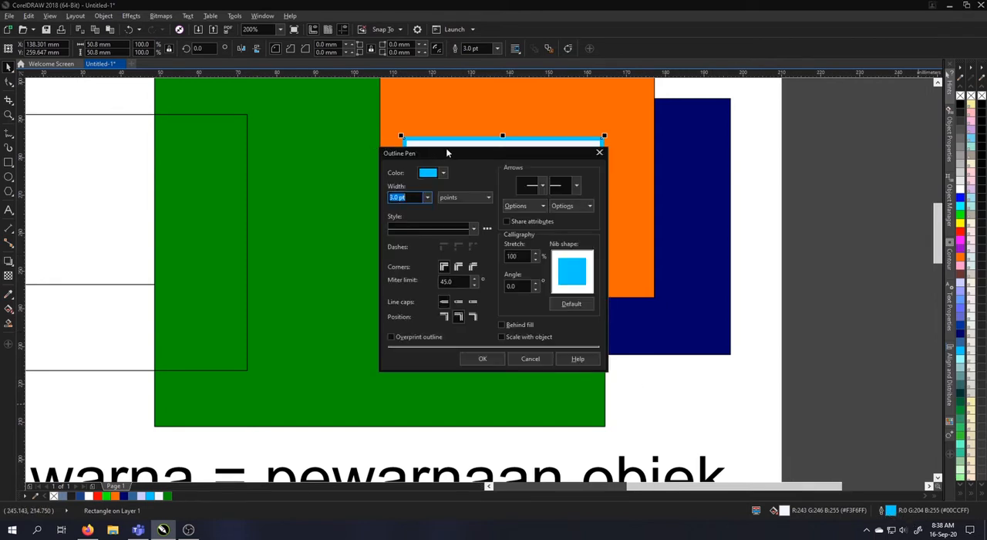
{"action": "left_click_drag", "start_coordinate": [448, 153], "coordinate": [686, 128]}
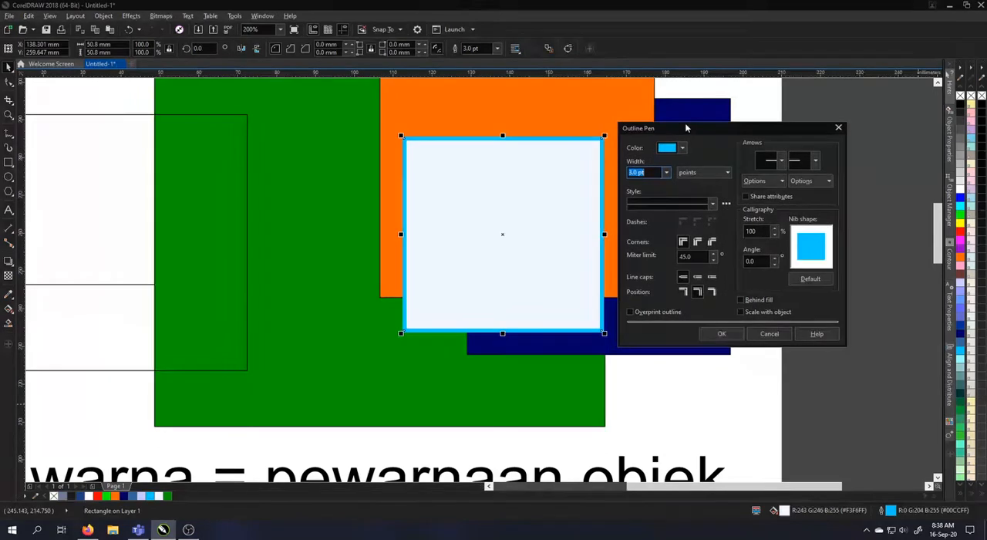
{"action": "left_click", "coordinate": [838, 128]}
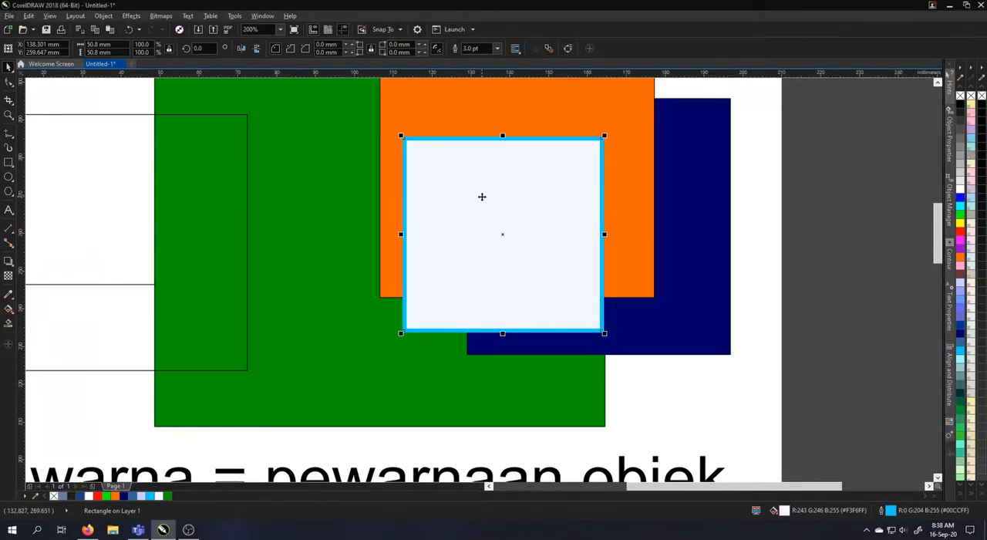
Open the smallest square's Outline Pen settings, look over the color and width options, and choose a dotted line style
{"action": "key", "text": "F12"}
{"action": "left_click_drag", "start_coordinate": [497, 152], "coordinate": [720, 146]}
{"action": "left_click", "coordinate": [660, 165]}
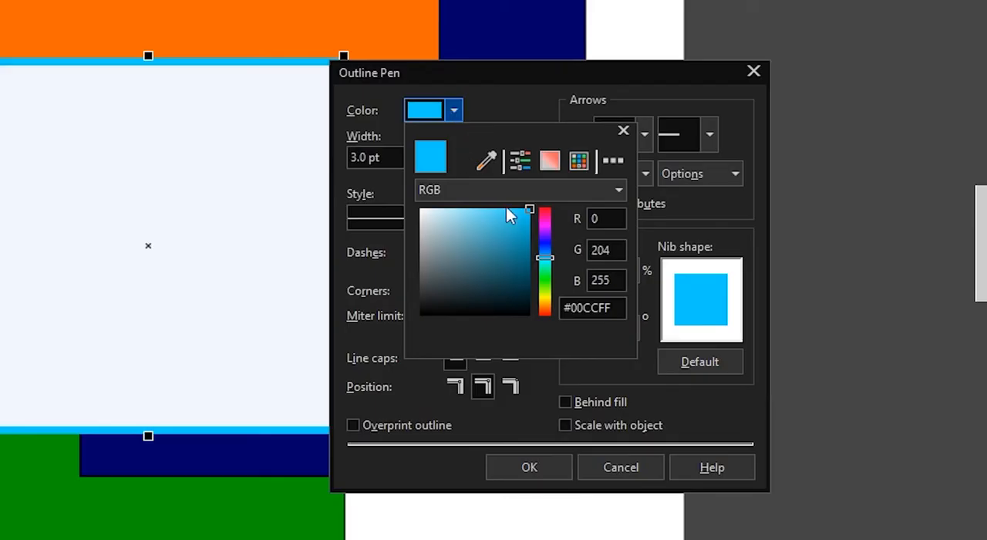
{"action": "left_click", "coordinate": [449, 99]}
{"action": "left_click", "coordinate": [424, 159]}
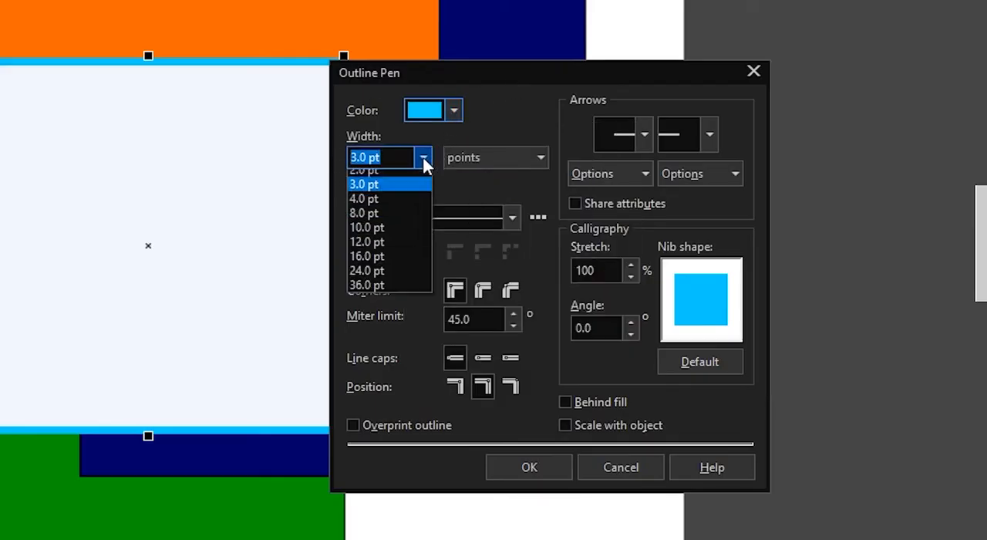
{"action": "left_click", "coordinate": [494, 127]}
{"action": "left_click", "coordinate": [510, 217]}
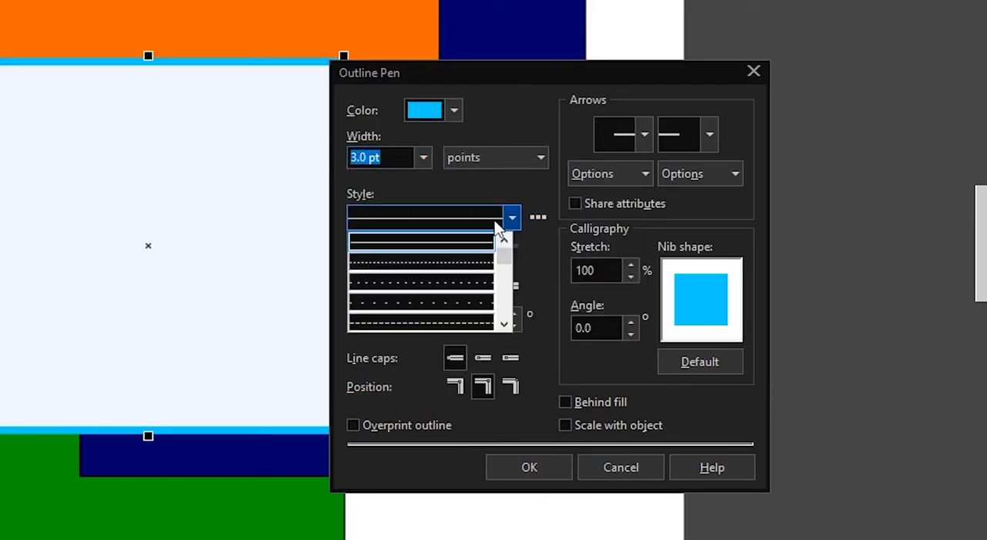
{"action": "left_click", "coordinate": [462, 302]}
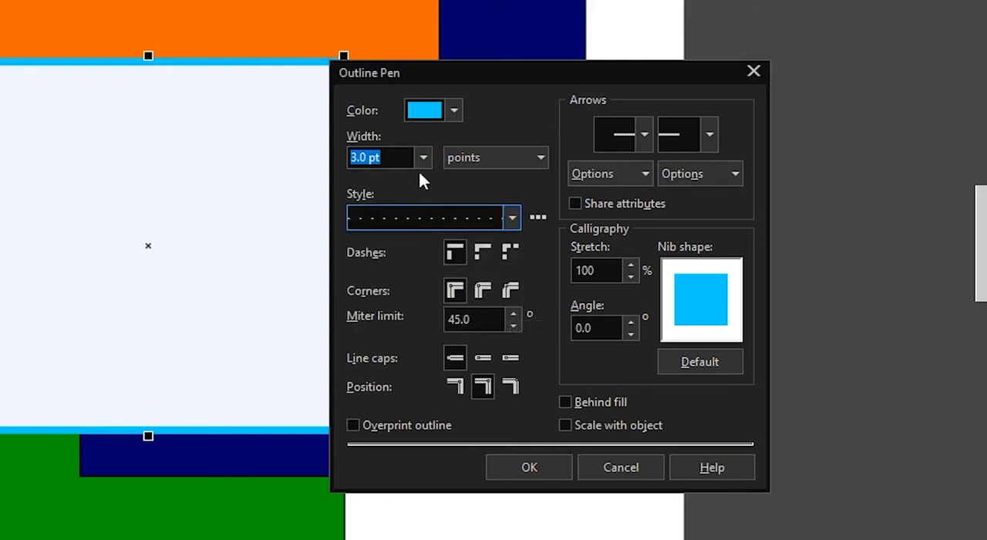
{"action": "left_click", "coordinate": [433, 218]}
{"action": "left_click", "coordinate": [431, 301]}
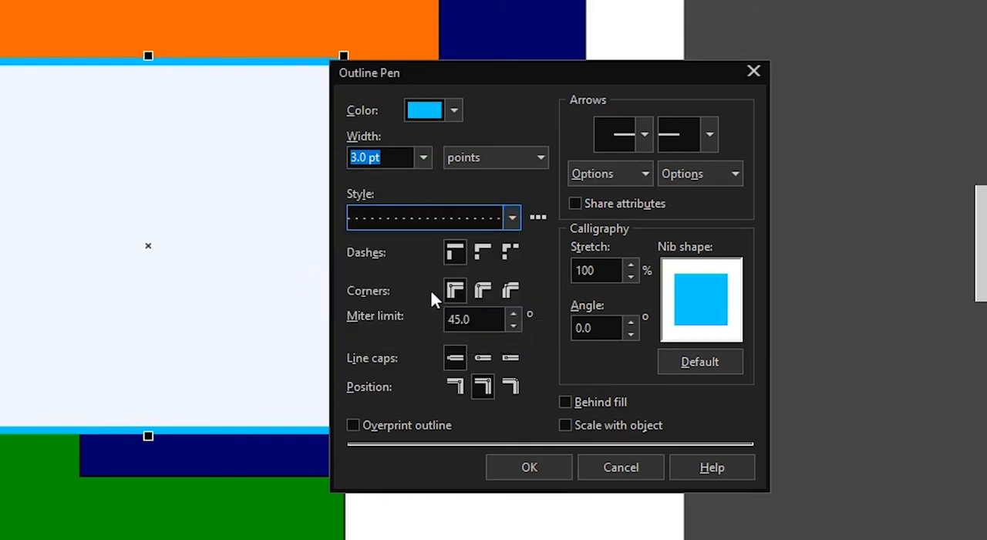
Give the smallest square's outline round corners and a blue color (#1420FF), and apply the outline settings
{"action": "left_click", "coordinate": [512, 290]}
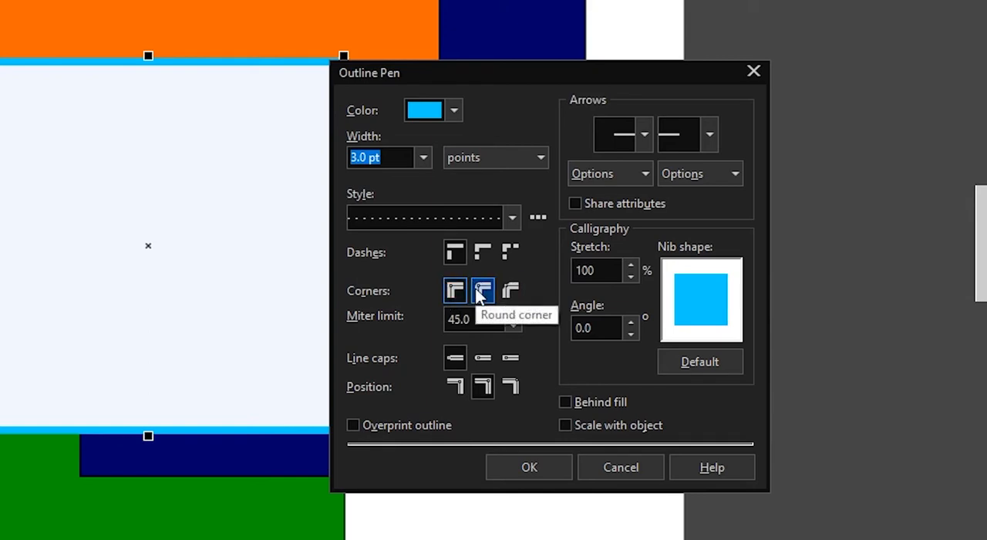
{"action": "left_click", "coordinate": [479, 291]}
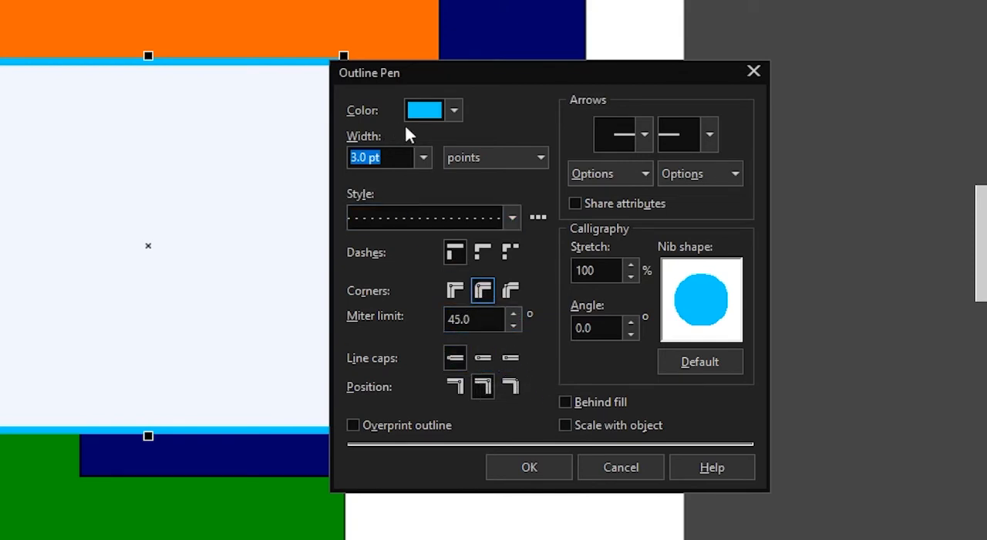
{"action": "left_click", "coordinate": [454, 111]}
{"action": "left_click", "coordinate": [544, 245]}
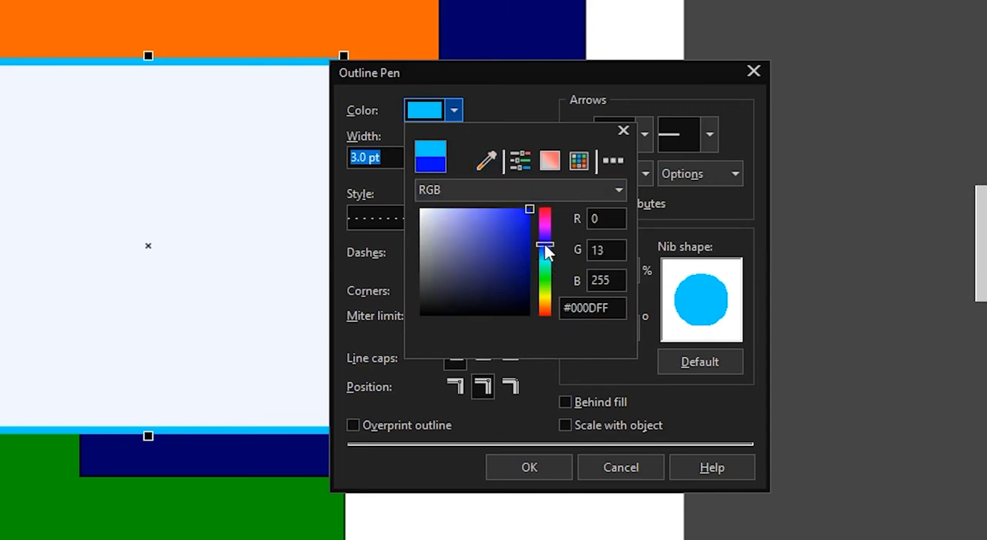
{"action": "mouse_move", "coordinate": [527, 211]}
{"action": "left_mouse_down"}
{"action": "mouse_move", "coordinate": [509, 203]}
{"action": "mouse_move", "coordinate": [521, 207]}
{"action": "left_mouse_up"}
{"action": "left_click", "coordinate": [541, 455]}
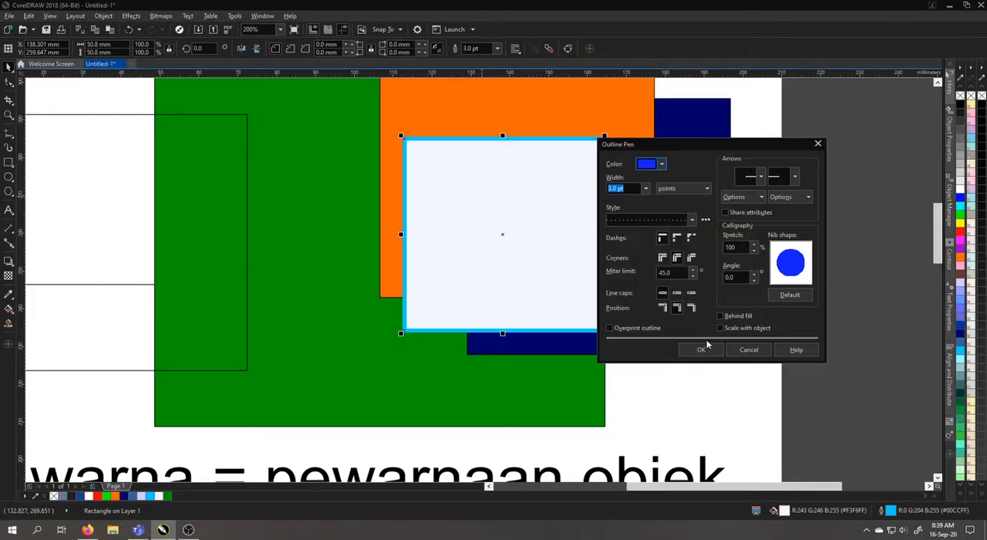
{"action": "left_click", "coordinate": [701, 350]}
{"action": "left_click", "coordinate": [652, 212]}
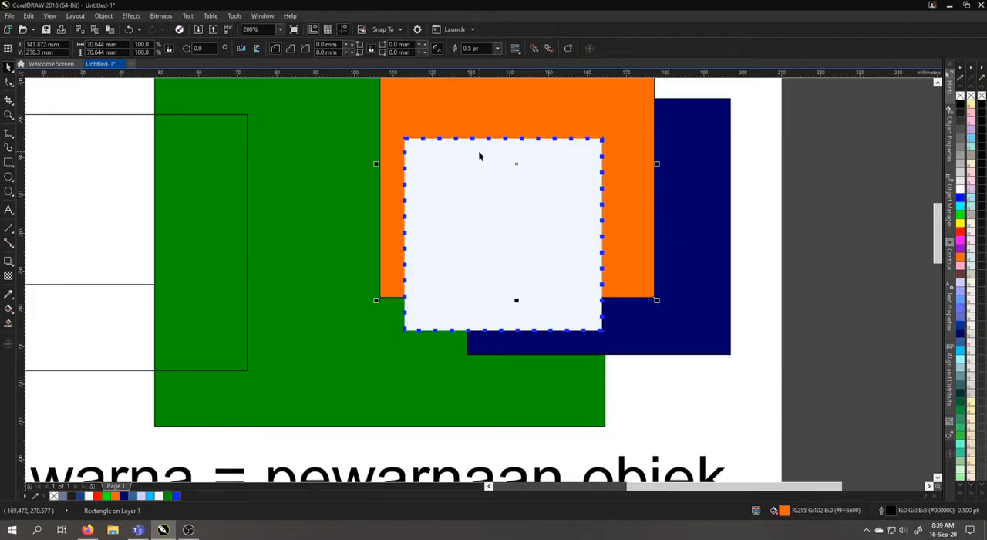
{"action": "scroll", "coordinate": [398, 137], "scroll_direction": "up", "scroll_amount": 3}
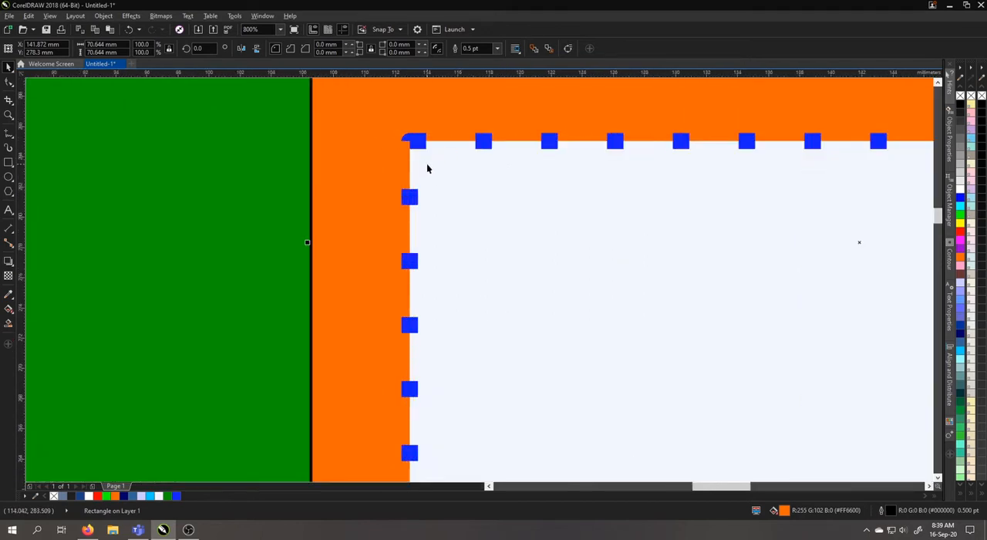
{"action": "key", "text": "F12"}
{"action": "left_click", "coordinate": [437, 229]}
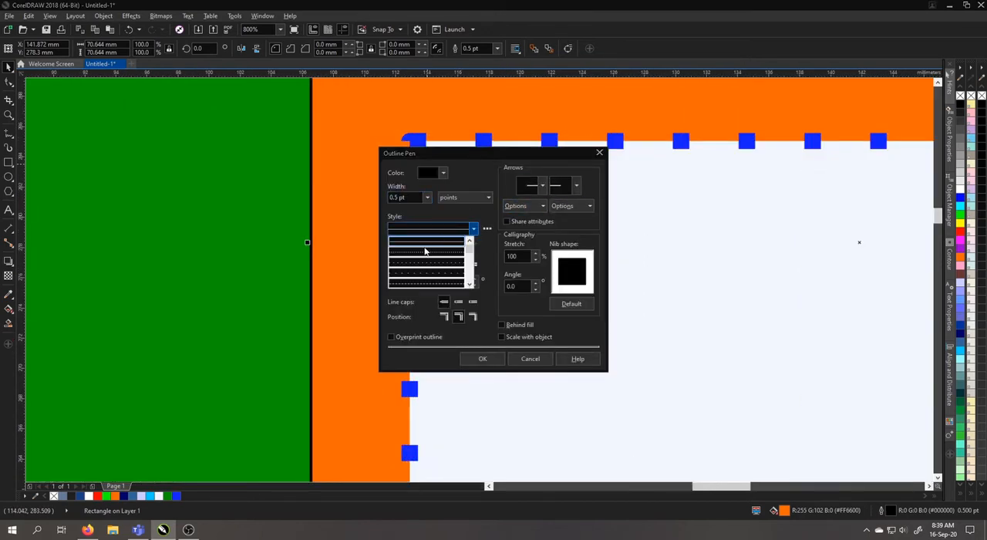
{"action": "left_click", "coordinate": [694, 257]}
{"action": "left_click", "coordinate": [531, 359]}
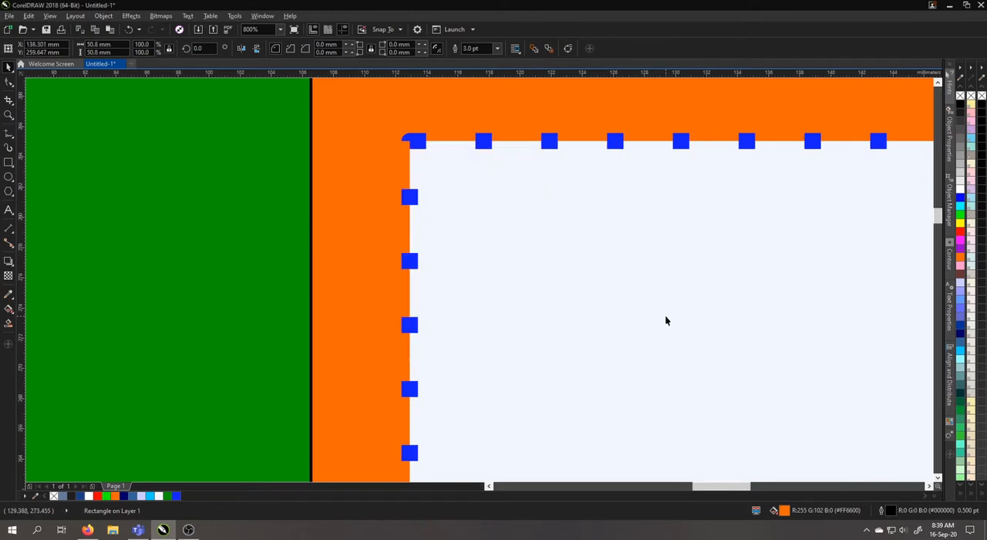
Change the smallest square's outline style to a solid line
{"action": "left_click", "coordinate": [666, 312]}
{"action": "key", "text": "F12"}
{"action": "left_click", "coordinate": [437, 229]}
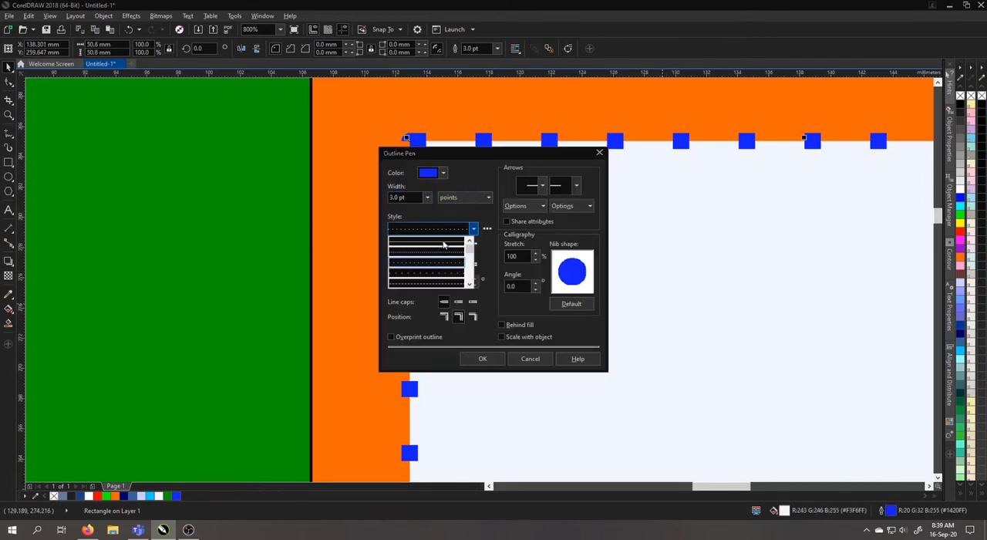
{"action": "left_click", "coordinate": [448, 244]}
{"action": "left_click", "coordinate": [482, 359]}
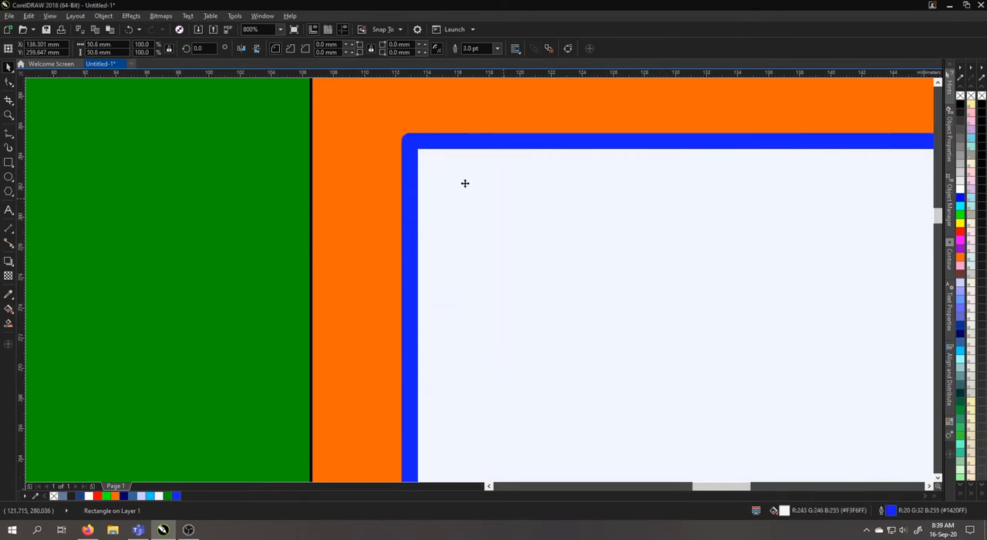
Check the outline's rounded corner up close, and remove the outline from the smallest square
{"action": "scroll", "coordinate": [396, 135], "scroll_direction": "up", "scroll_amount": 2}
{"action": "scroll", "coordinate": [522, 150], "scroll_direction": "down", "scroll_amount": 6}
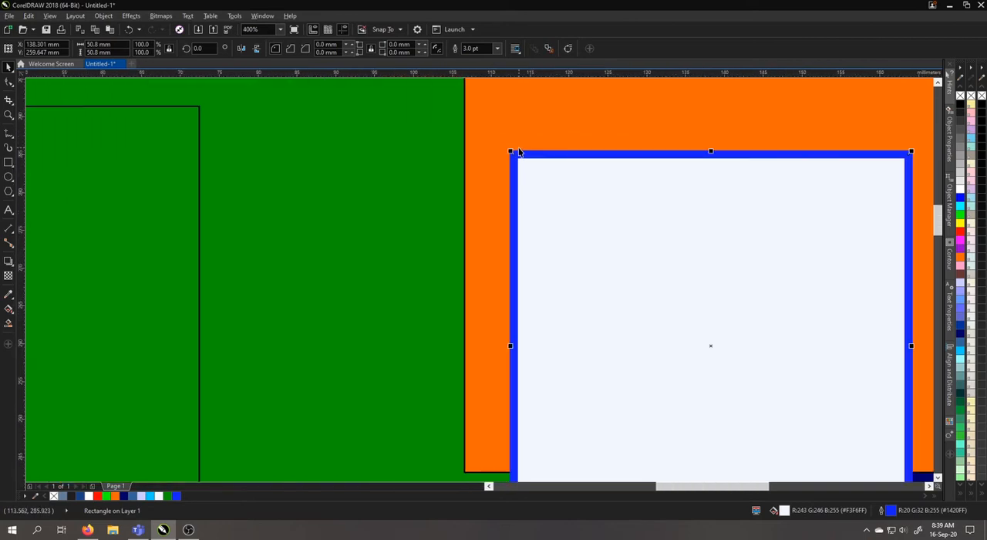
{"action": "scroll", "coordinate": [525, 150], "scroll_direction": "up", "scroll_amount": 3}
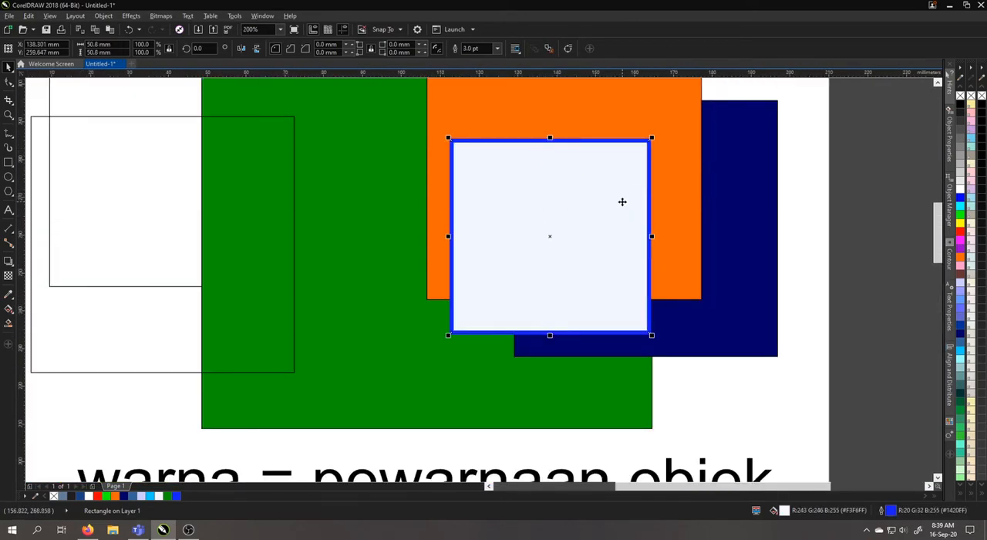
{"action": "right_click", "coordinate": [960, 96]}
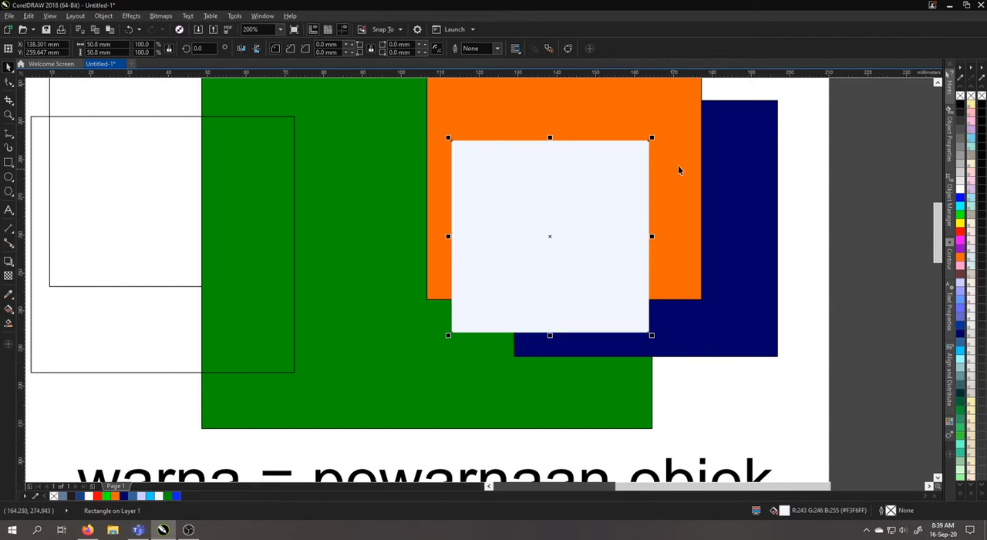
Remove the orange square's fill with the Interactive Fill tool, and restore its solid orange color with a uniform fill
{"action": "left_click", "coordinate": [690, 185]}
{"action": "scroll", "coordinate": [690, 208], "scroll_direction": "up", "scroll_amount": 3}
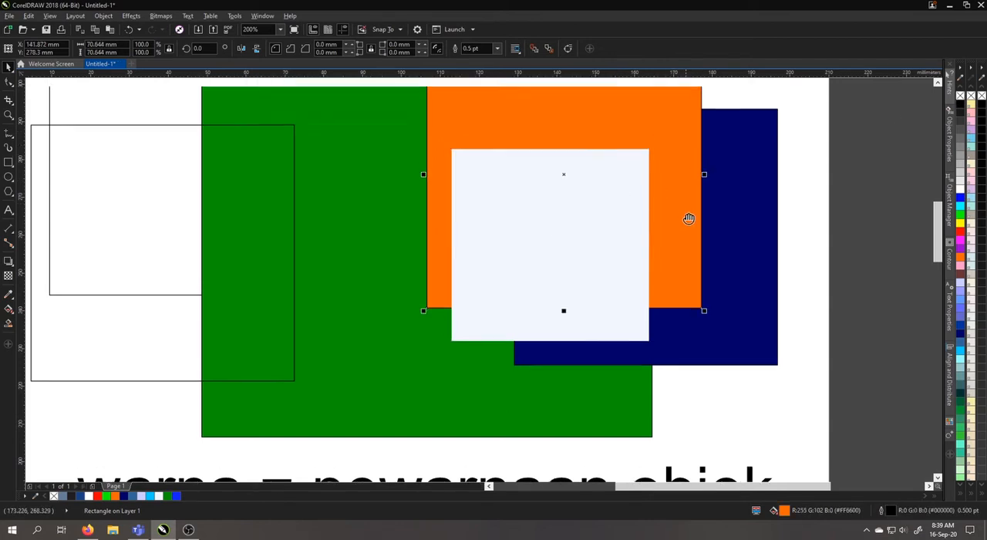
{"action": "left_click", "coordinate": [734, 198]}
{"action": "left_click", "coordinate": [603, 194]}
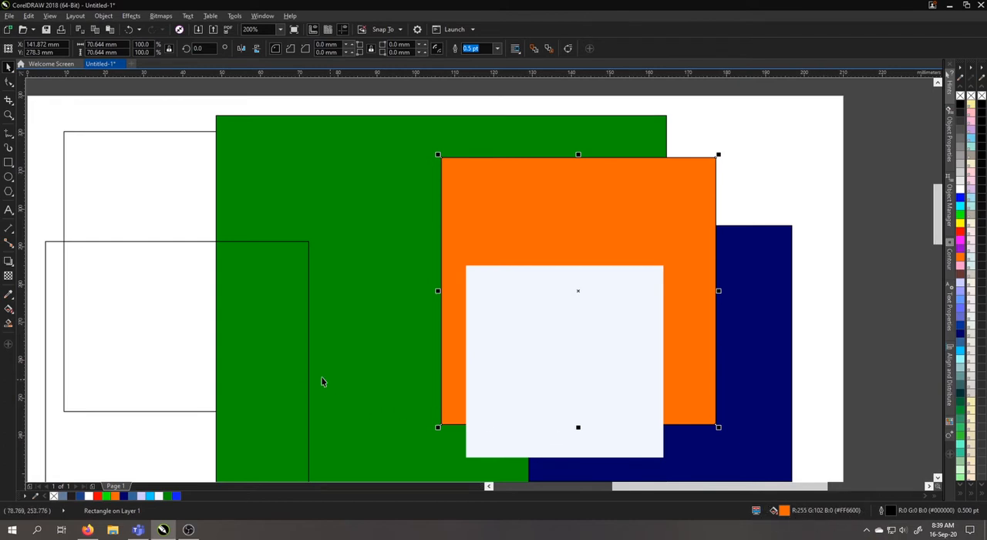
{"action": "left_click", "coordinate": [8, 308]}
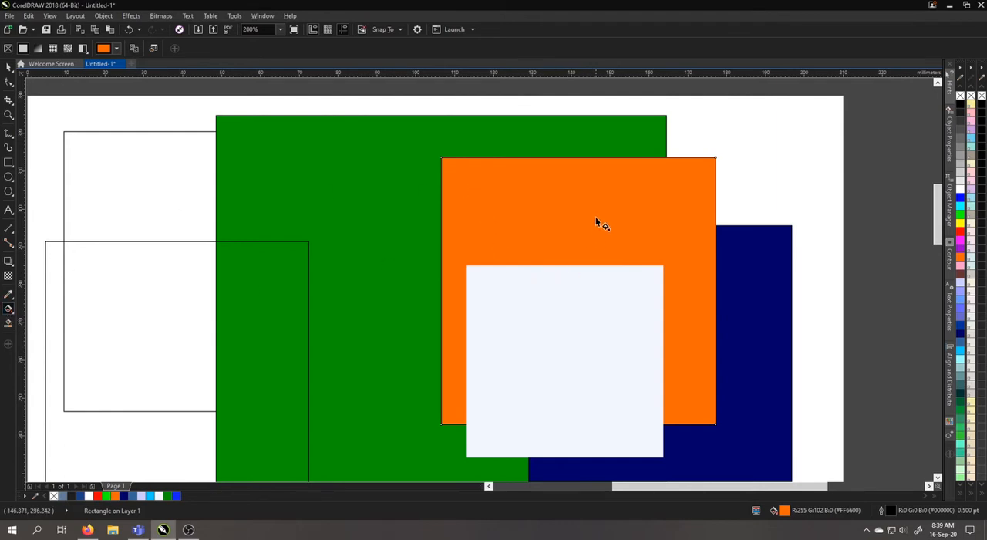
{"action": "left_click", "coordinate": [7, 50]}
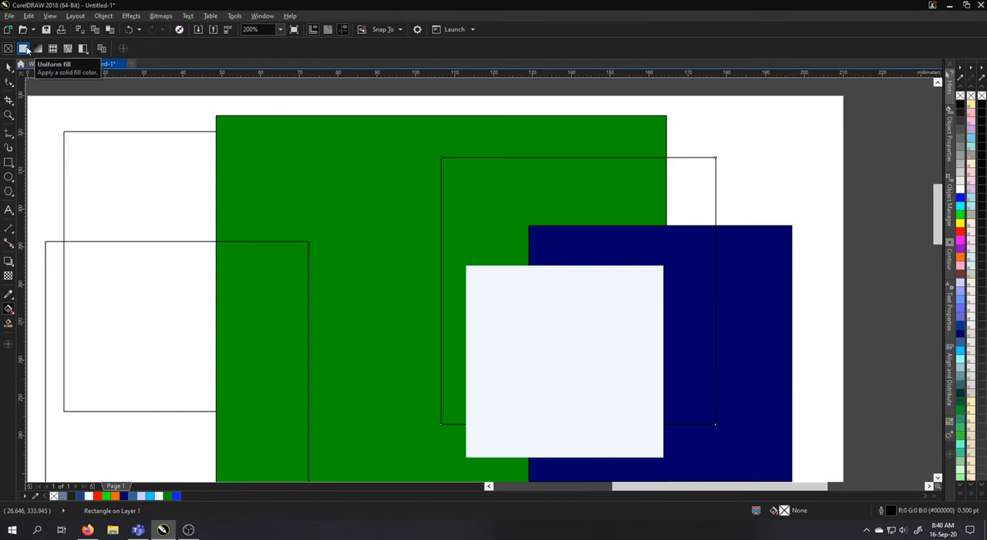
{"action": "left_click", "coordinate": [26, 49]}
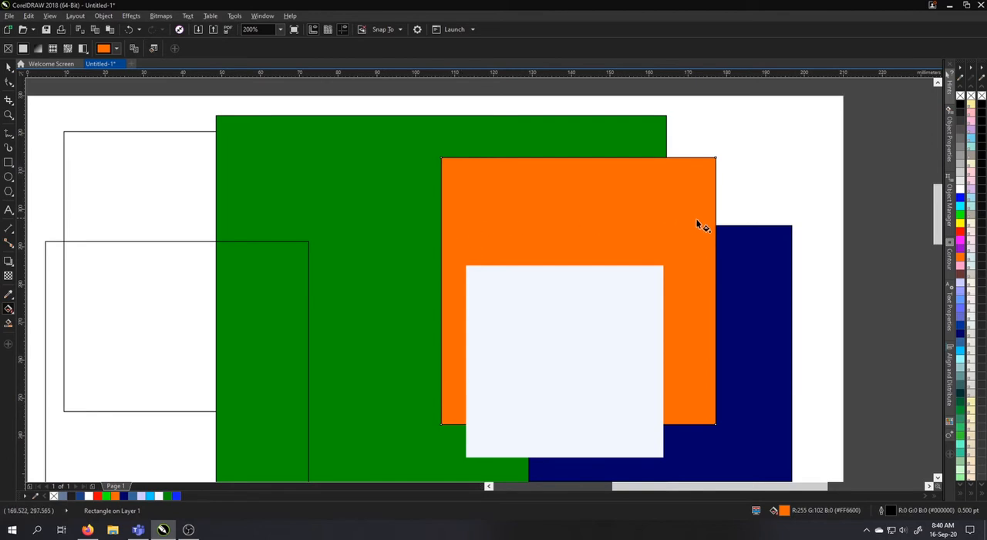
Add the line "uniform = solid color" to the notes text below the squares, separated by a blank line
{"action": "left_click", "coordinate": [8, 67]}
{"action": "scroll", "coordinate": [652, 231], "scroll_direction": "down", "scroll_amount": 5}
{"action": "scroll", "coordinate": [646, 244], "scroll_direction": "up", "scroll_amount": 4}
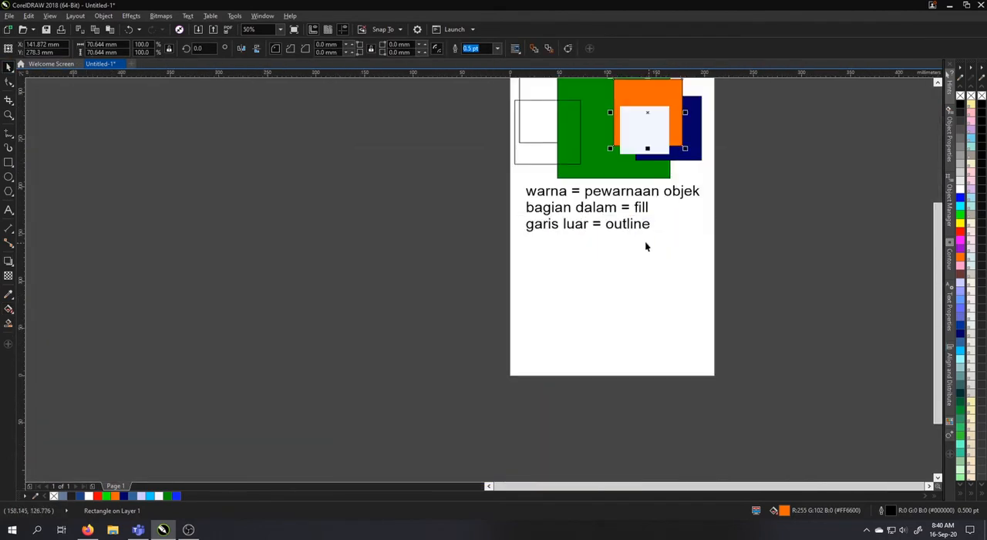
{"action": "double_click", "coordinate": [667, 231]}
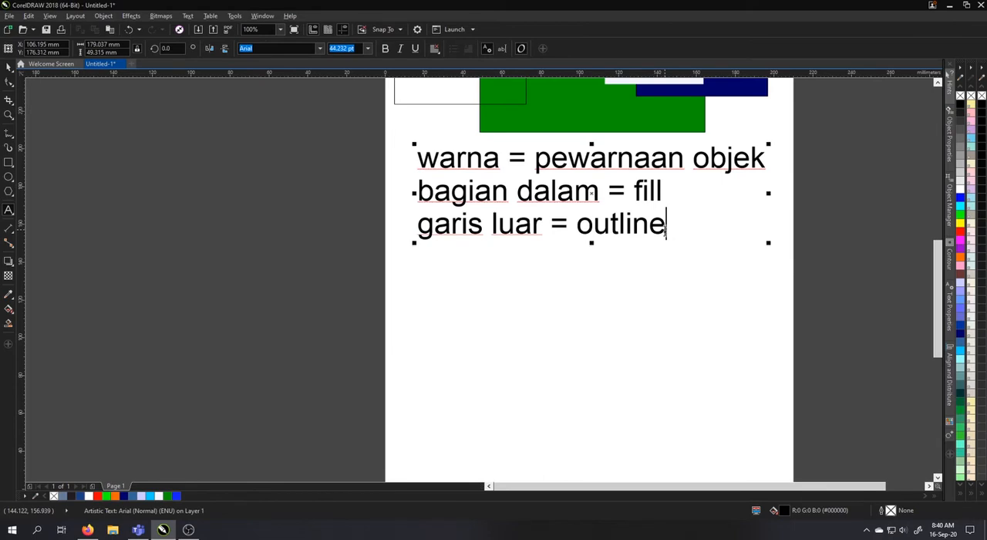
{"action": "key", "text": "Return"}
{"action": "type", "text": "uniform"}
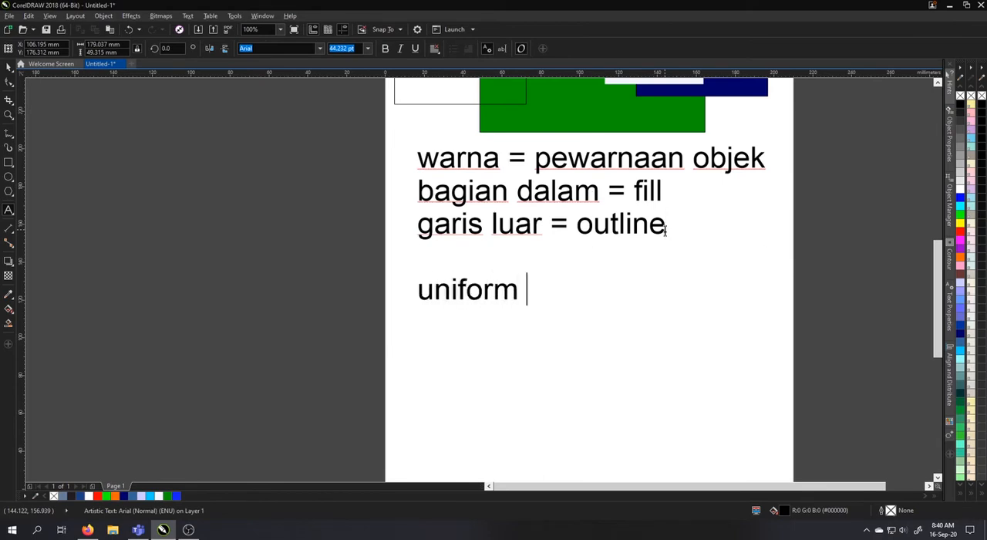
{"action": "type", "text": " = solid color"}
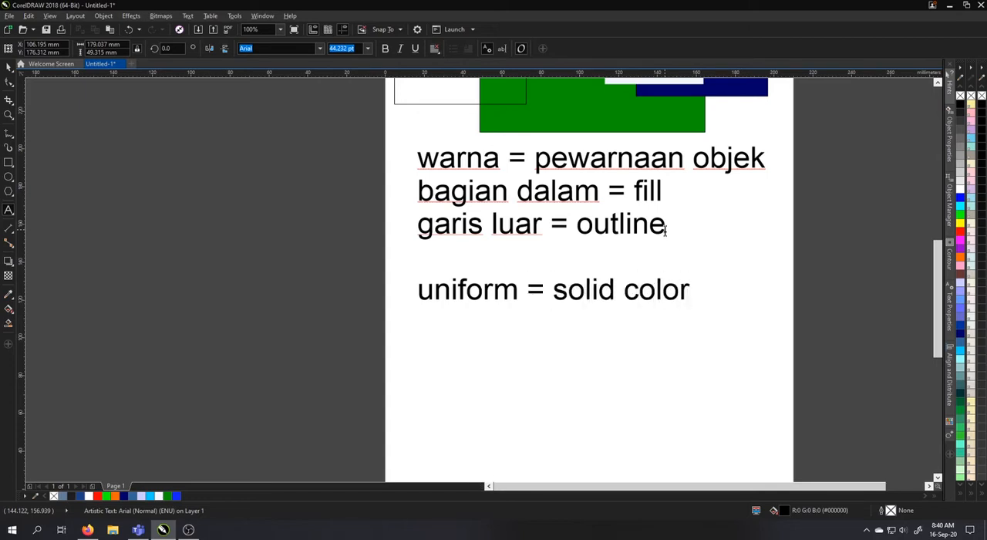
{"action": "left_click", "coordinate": [9, 68]}
Try purple, red and magenta palette fills on the orange square, and settle on yellow (#FFFF00)
{"action": "left_click_drag", "start_coordinate": [527, 128], "coordinate": [433, 322]}
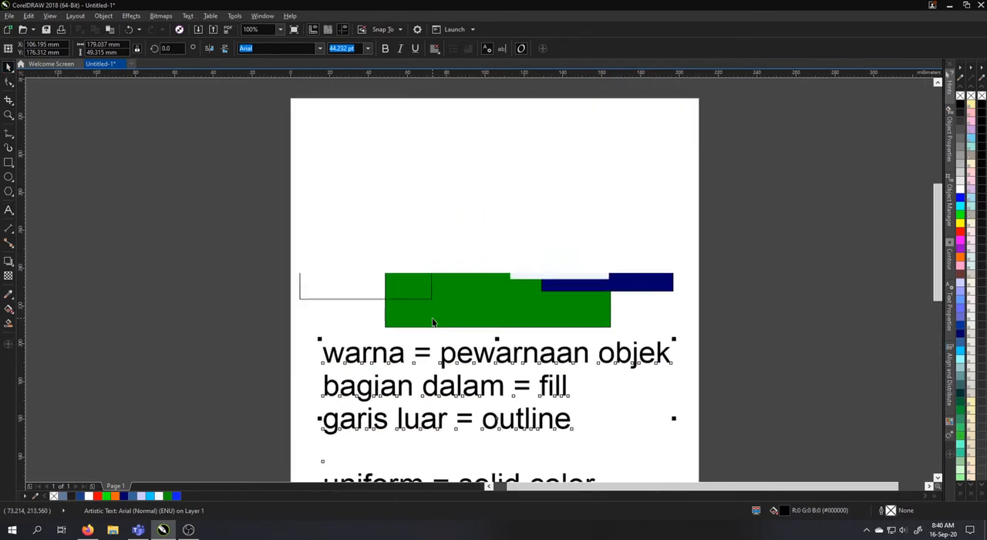
{"action": "left_click", "coordinate": [622, 168]}
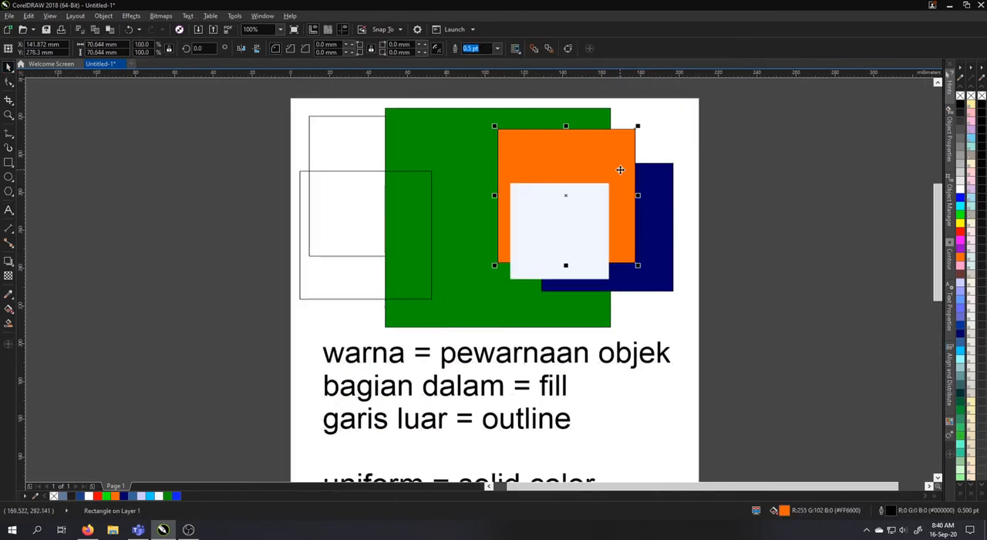
{"action": "left_click", "coordinate": [960, 247]}
{"action": "left_click", "coordinate": [960, 232]}
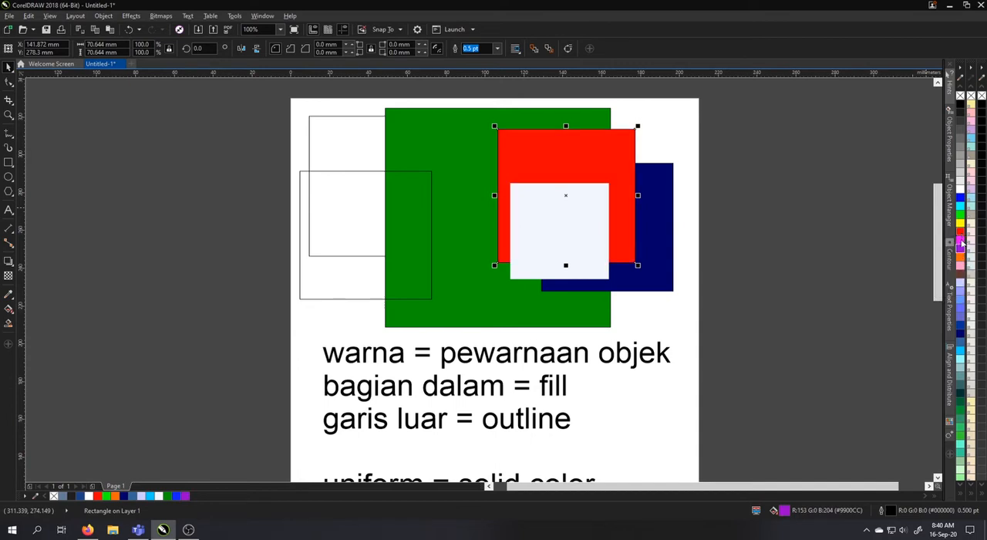
{"action": "left_click", "coordinate": [961, 241]}
{"action": "left_click", "coordinate": [961, 223]}
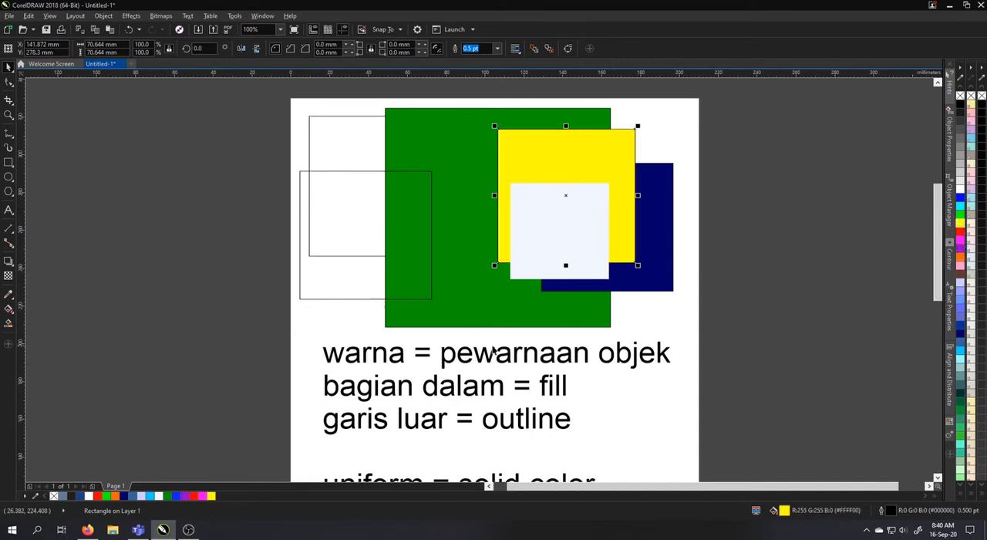
Add the line "fountain = gradient" to the notes text below the "uniform = solid color" line
{"action": "left_click_drag", "start_coordinate": [540, 310], "coordinate": [544, 267]}
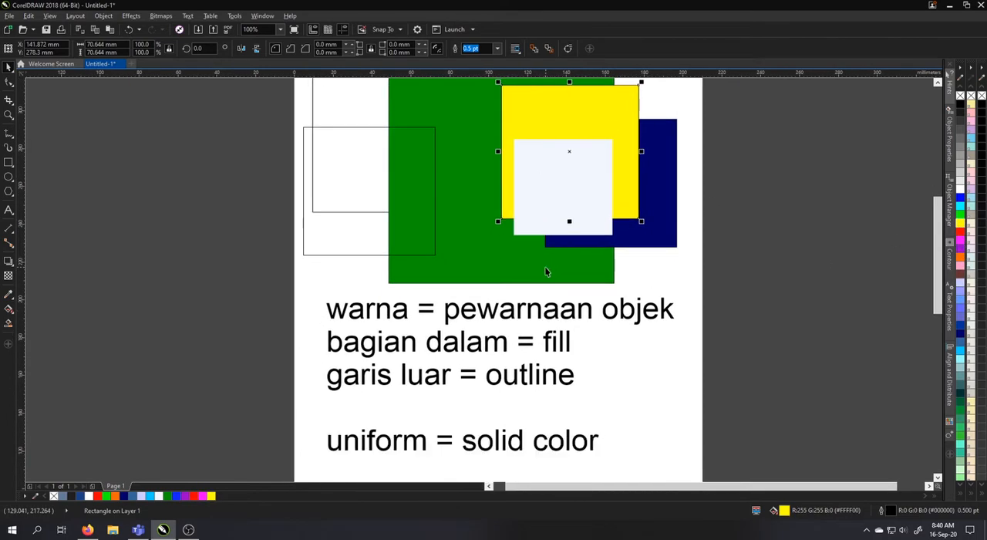
{"action": "left_click_drag", "start_coordinate": [284, 134], "coordinate": [239, 207]}
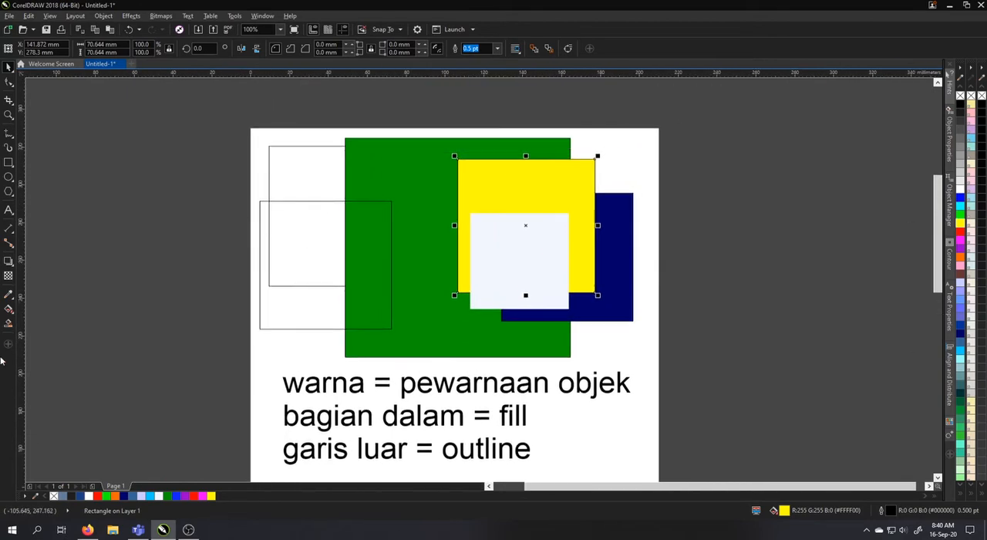
{"action": "left_click", "coordinate": [8, 309]}
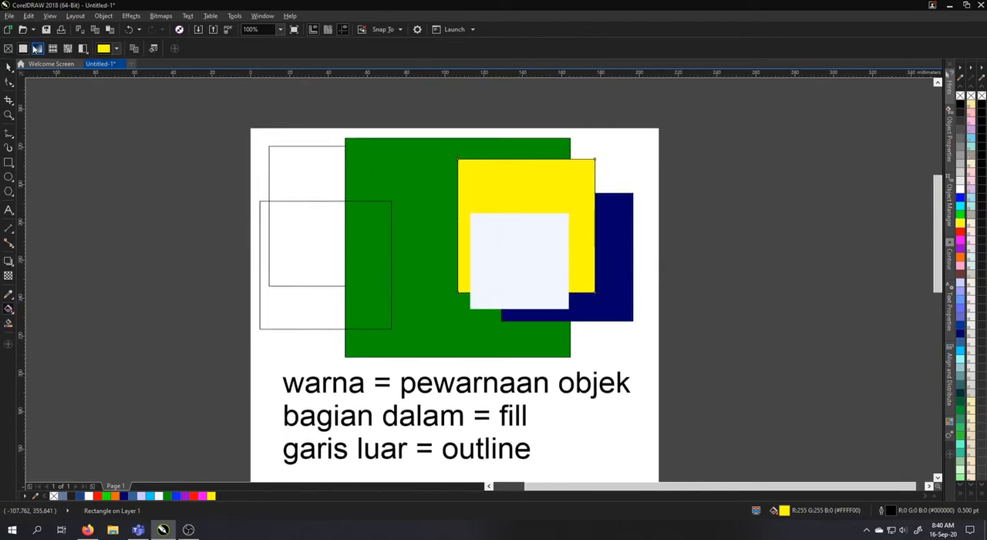
{"action": "left_click_drag", "start_coordinate": [372, 281], "coordinate": [427, 142]}
{"action": "key", "text": "F8"}
{"action": "left_click", "coordinate": [603, 376]}
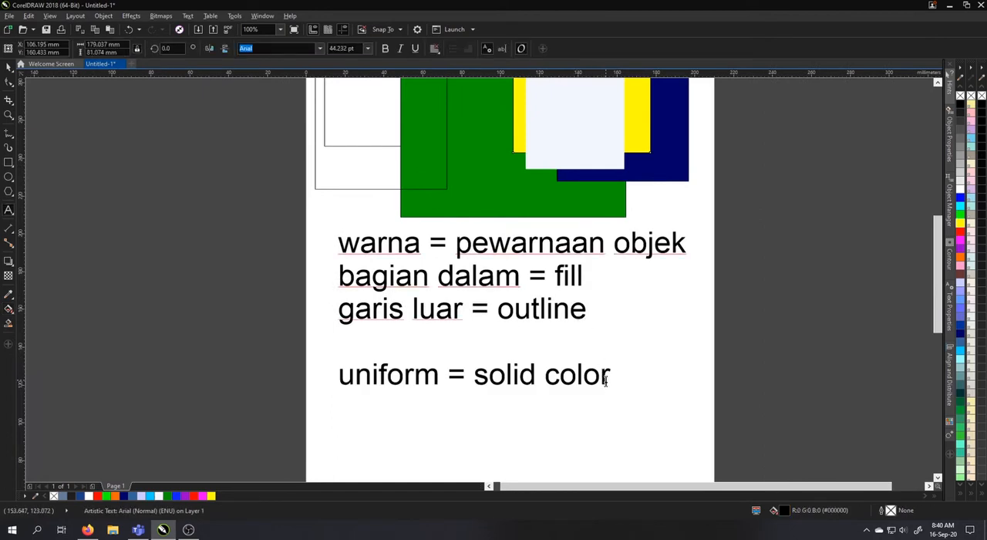
{"action": "key", "text": "Return"}
{"action": "type", "text": "fountain "}
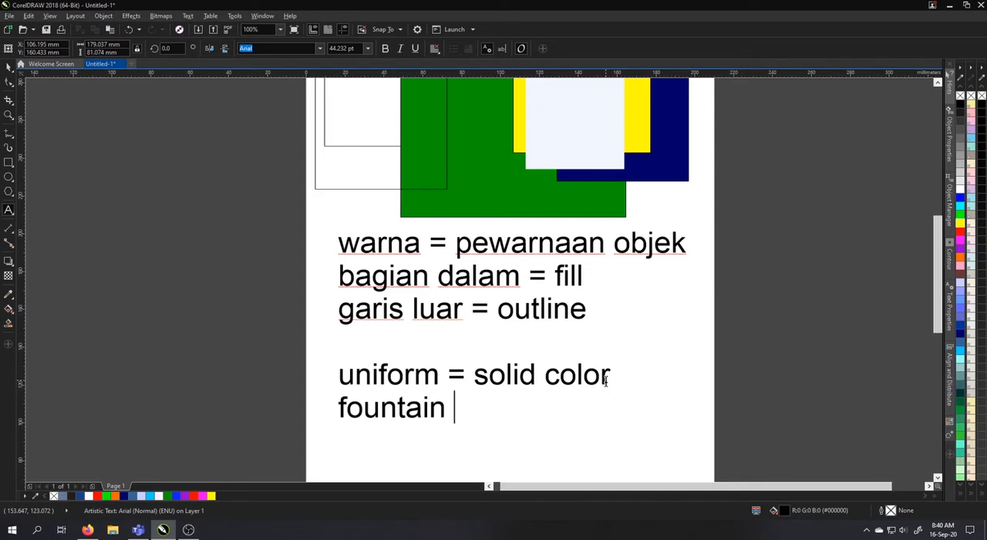
{"action": "type", "text": "= gradien"}
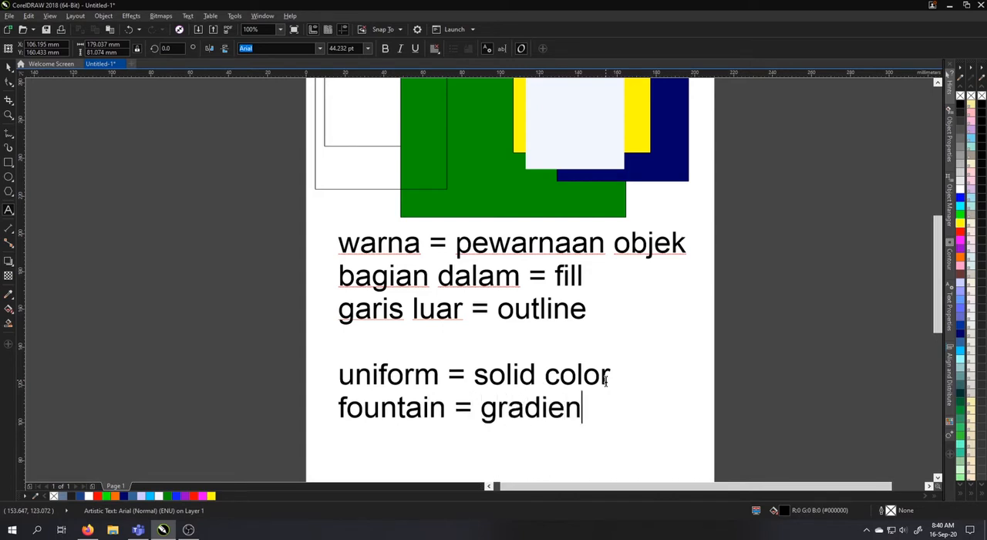
{"action": "type", "text": "t"}
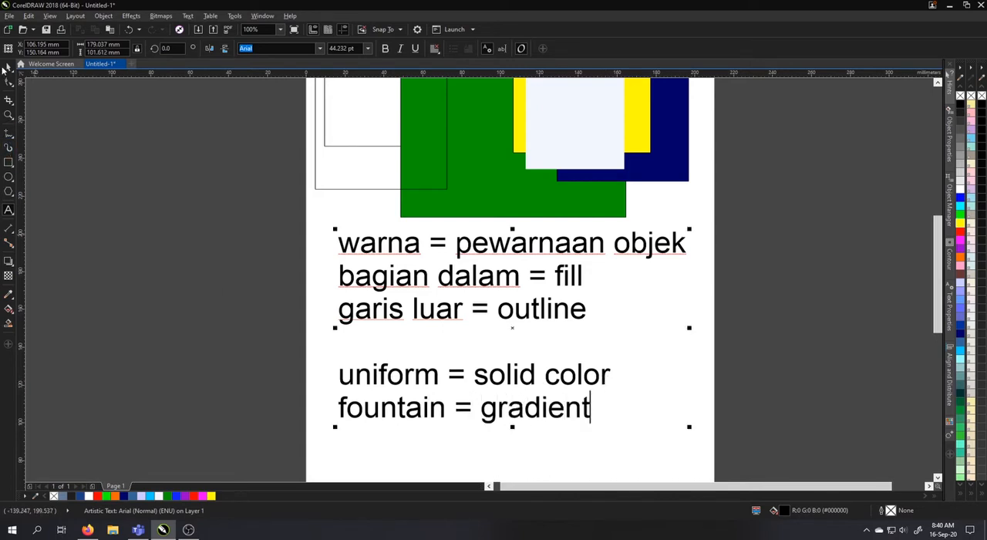
{"action": "left_click", "coordinate": [9, 68]}
Apply a linear fountain fill to the lower unfilled square at the page's left side with the Interactive Fill tool
{"action": "left_click_drag", "start_coordinate": [605, 179], "coordinate": [527, 340]}
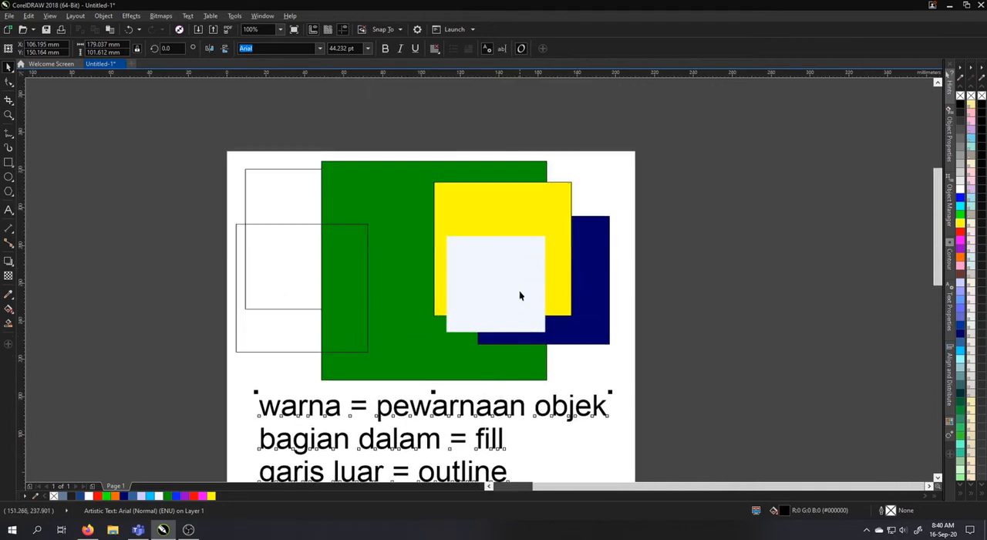
{"action": "left_click", "coordinate": [523, 202]}
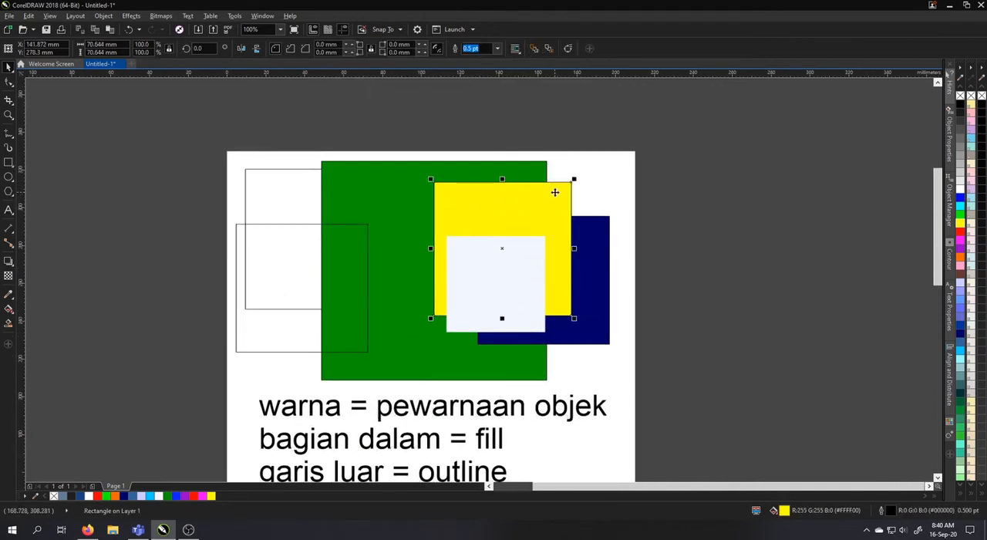
{"action": "left_click", "coordinate": [8, 309]}
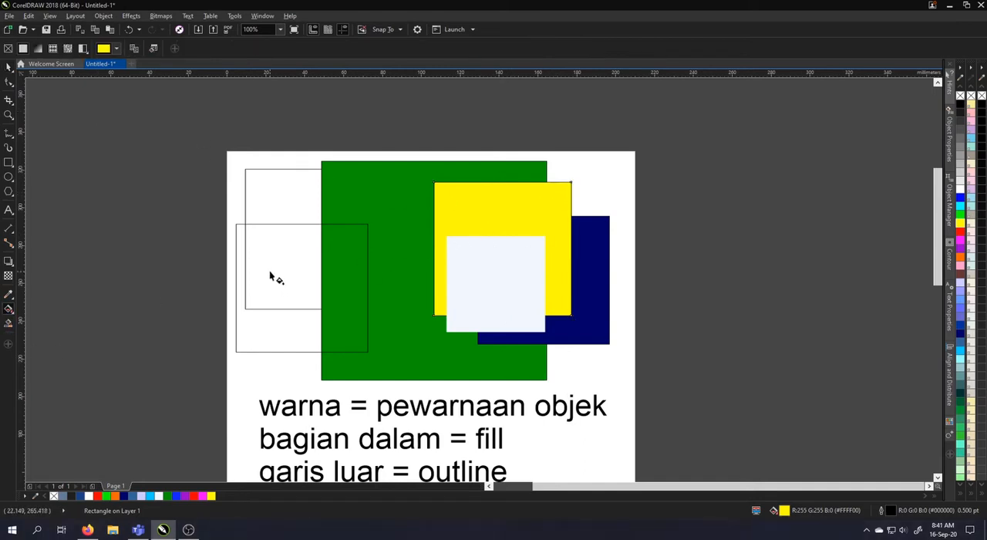
{"action": "left_click", "coordinate": [270, 276]}
{"action": "left_click", "coordinate": [37, 48]}
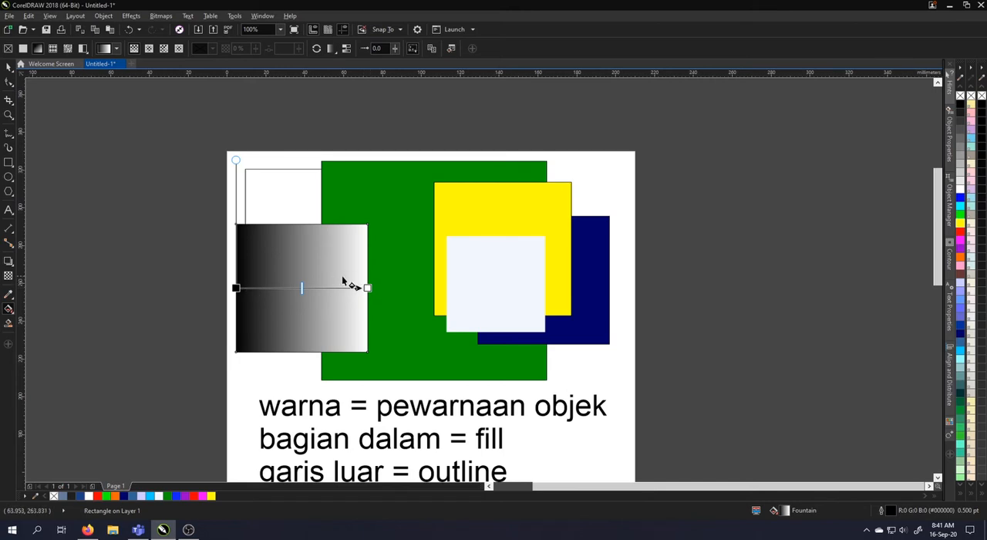
Set the starting color of the square's linear fountain fill to red
{"action": "left_click", "coordinate": [236, 288]}
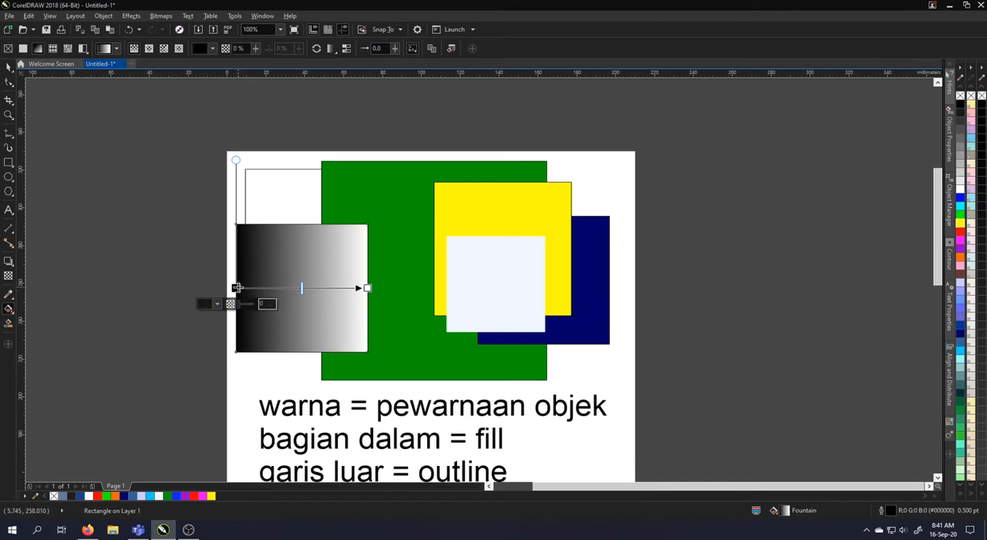
{"action": "left_click", "coordinate": [217, 303]}
{"action": "left_click_drag", "start_coordinate": [256, 368], "coordinate": [264, 348]}
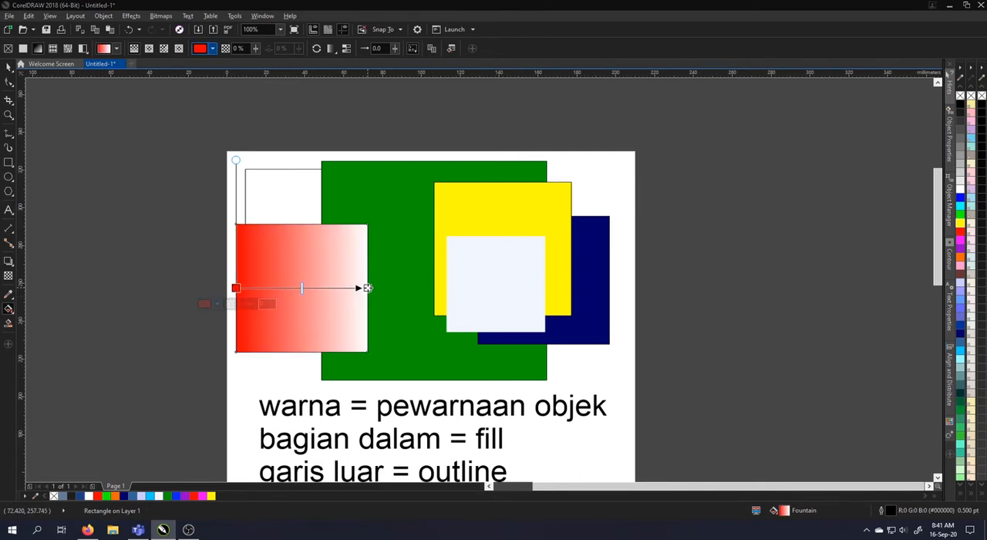
Set the fountain fill's end color to blue (#001AFF), and nudge the gradient midpoint slightly toward the blue end
{"action": "left_click", "coordinate": [367, 287]}
{"action": "left_click", "coordinate": [336, 303]}
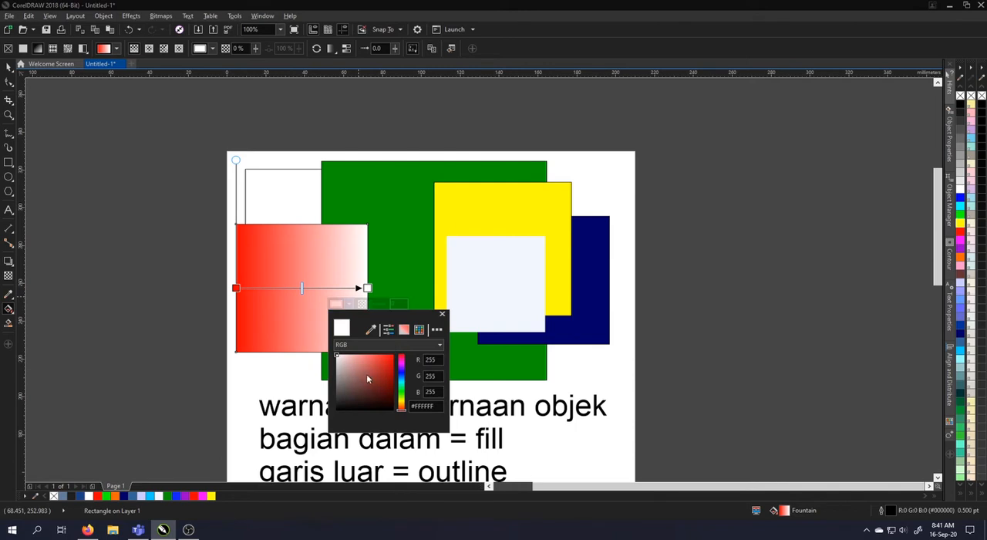
{"action": "left_click", "coordinate": [401, 376]}
{"action": "left_click_drag", "start_coordinate": [380, 377], "coordinate": [393, 355]}
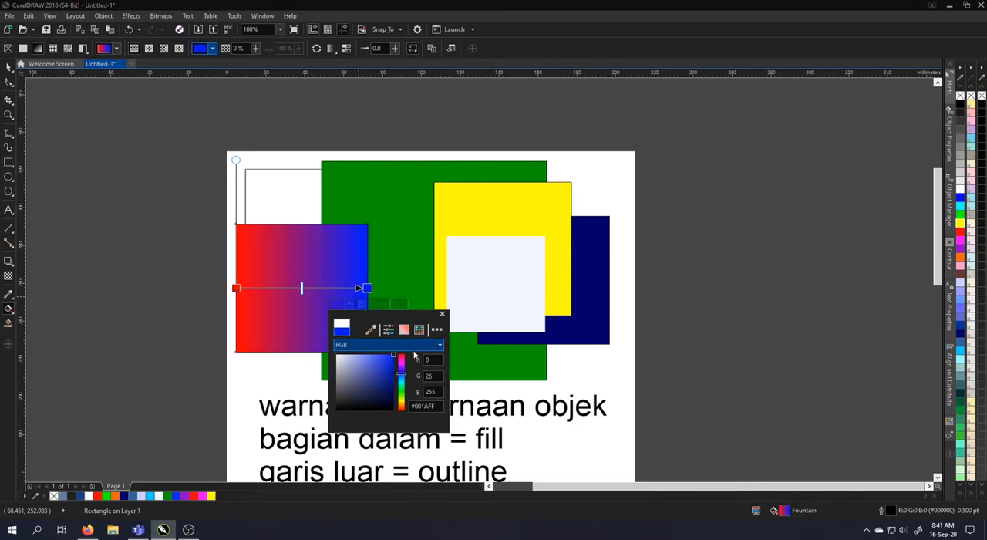
{"action": "mouse_move", "coordinate": [301, 287]}
{"action": "left_mouse_down"}
{"action": "mouse_move", "coordinate": [265, 287]}
{"action": "mouse_move", "coordinate": [336, 289]}
{"action": "mouse_move", "coordinate": [293, 288]}
{"action": "mouse_move", "coordinate": [304, 289]}
{"action": "left_mouse_up"}
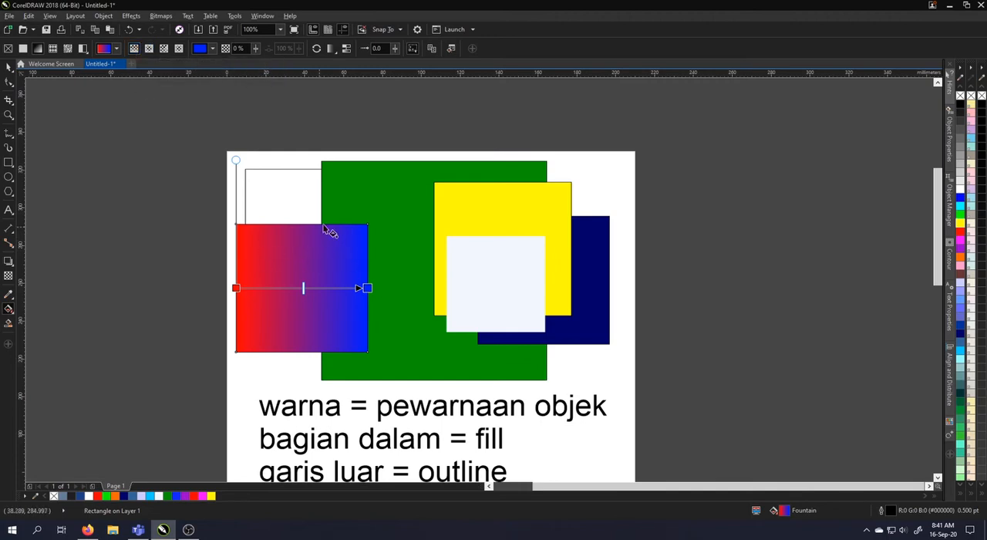
Change the square's gradient to an elliptical fountain fill, and set its outer color to black (#000000)
{"action": "left_click", "coordinate": [148, 49]}
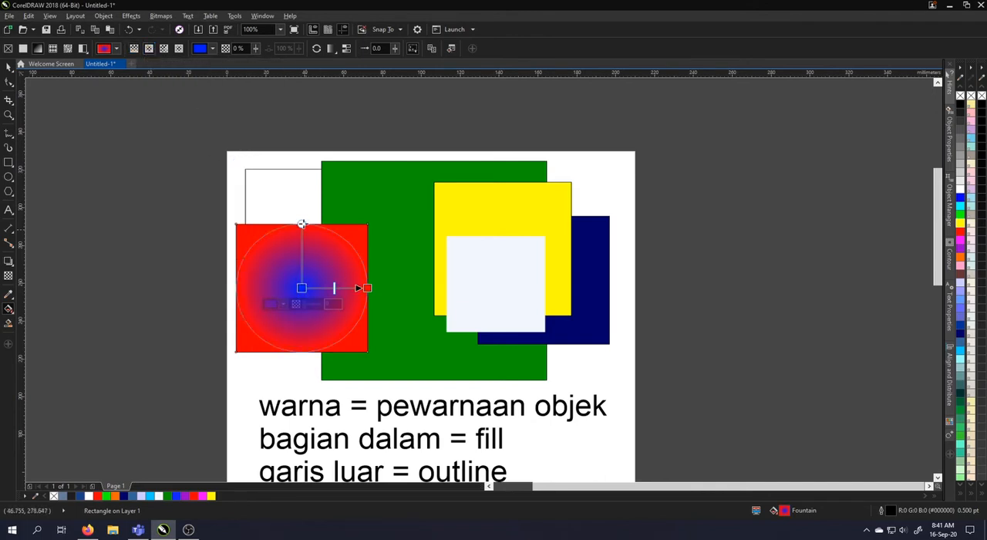
{"action": "left_click", "coordinate": [367, 288]}
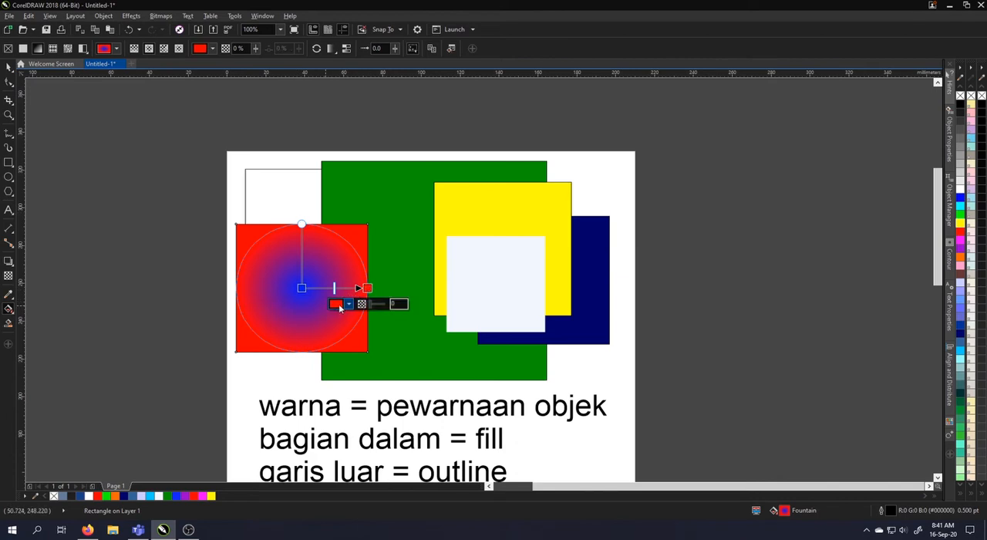
{"action": "left_click", "coordinate": [342, 305]}
{"action": "left_click", "coordinate": [337, 410]}
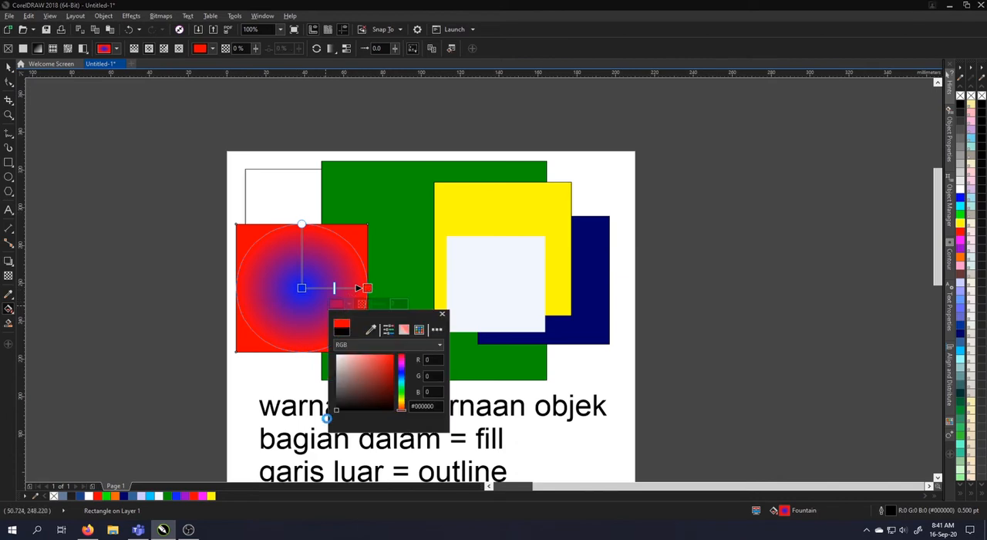
Set the center color of the square's elliptical fountain fill to light green
{"action": "left_click", "coordinate": [301, 288]}
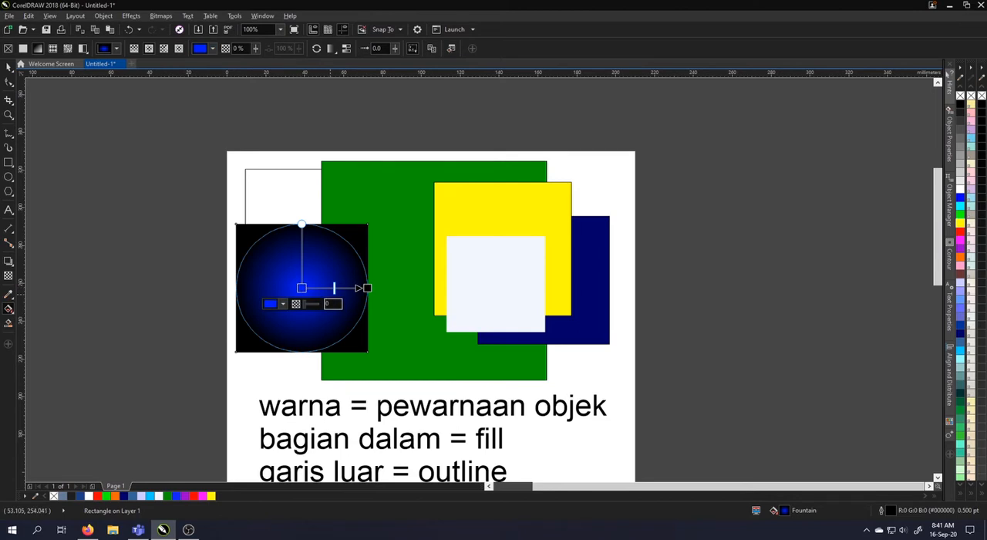
{"action": "left_click", "coordinate": [274, 304]}
{"action": "left_click_drag", "start_coordinate": [335, 385], "coordinate": [336, 390]}
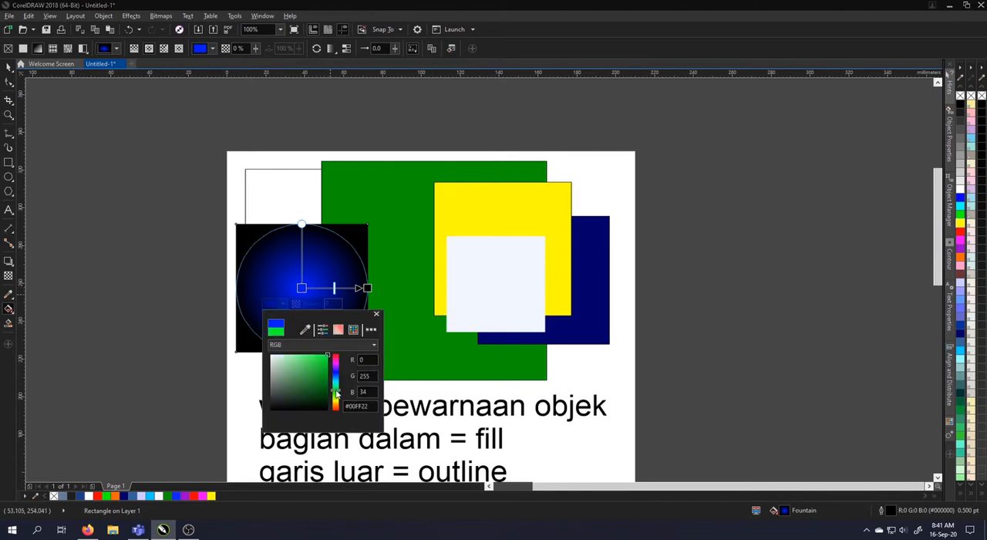
{"action": "left_click", "coordinate": [304, 355]}
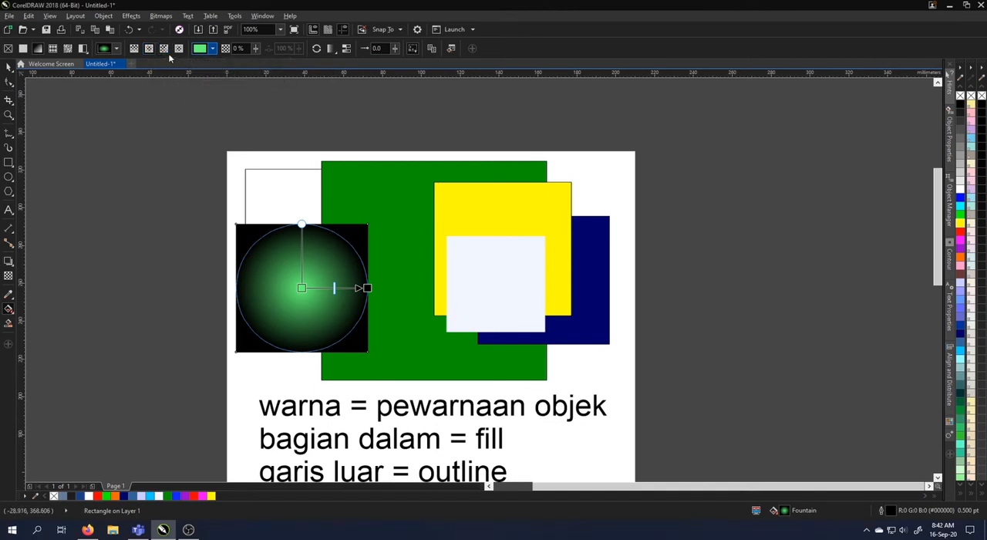
Change the square's gradient to a conical fountain fill, and replace its black end color with dark green
{"action": "left_click", "coordinate": [163, 48]}
{"action": "left_click", "coordinate": [300, 287]}
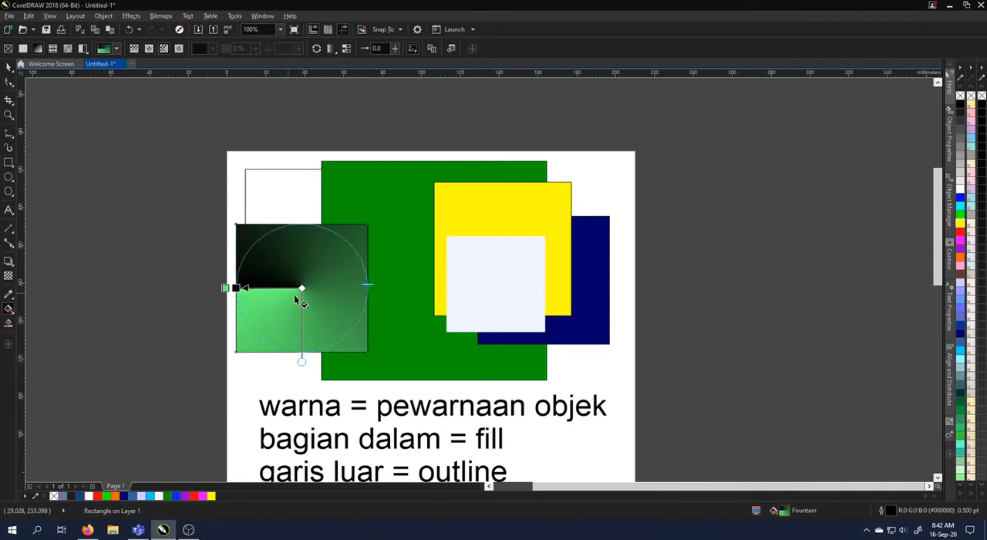
{"action": "left_click", "coordinate": [238, 287]}
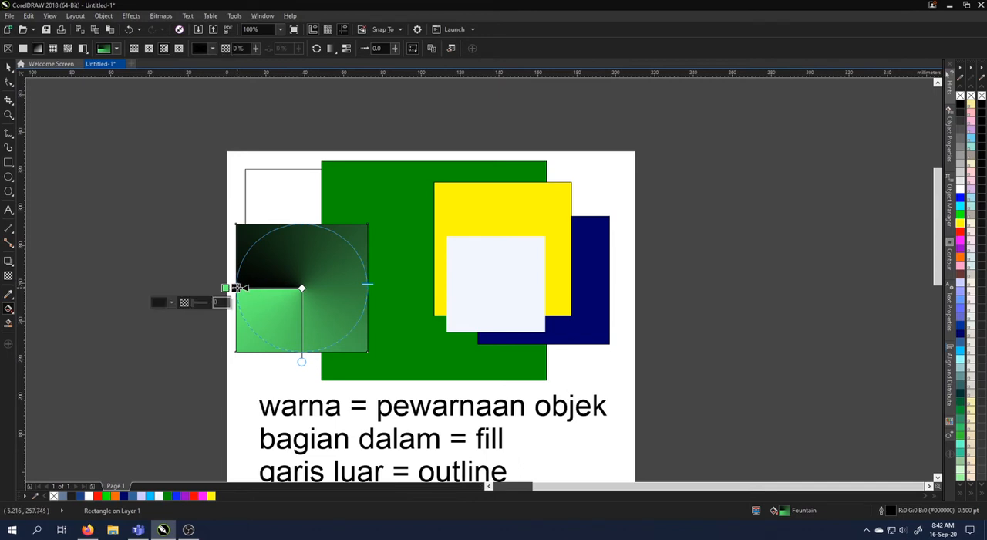
{"action": "left_click", "coordinate": [165, 303]}
{"action": "mouse_move", "coordinate": [224, 374]}
{"action": "left_mouse_down"}
{"action": "mouse_move", "coordinate": [216, 384]}
{"action": "mouse_move", "coordinate": [226, 391]}
{"action": "left_mouse_up"}
{"action": "left_click", "coordinate": [339, 291]}
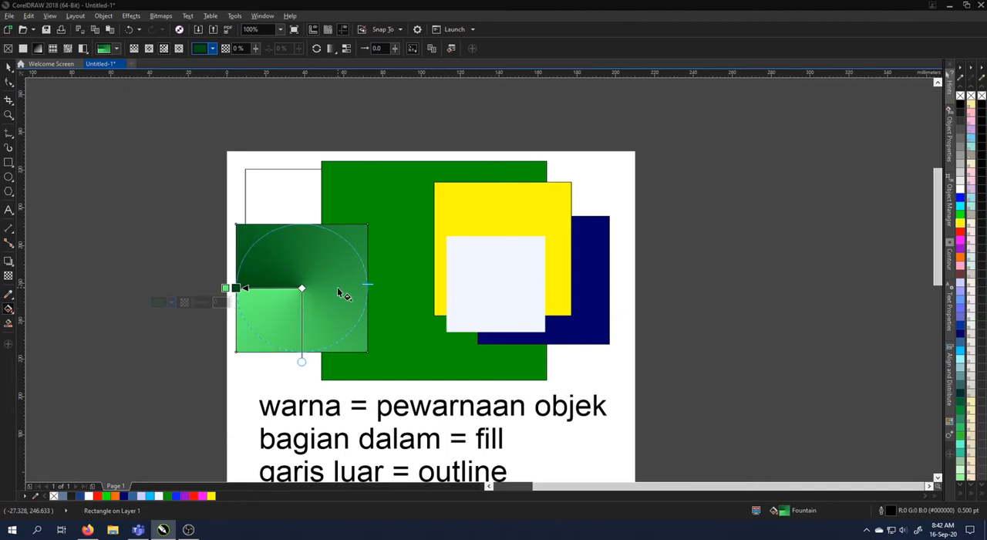
Change the green gradient square's fill to a rectangular fountain fill
{"action": "left_click", "coordinate": [280, 205]}
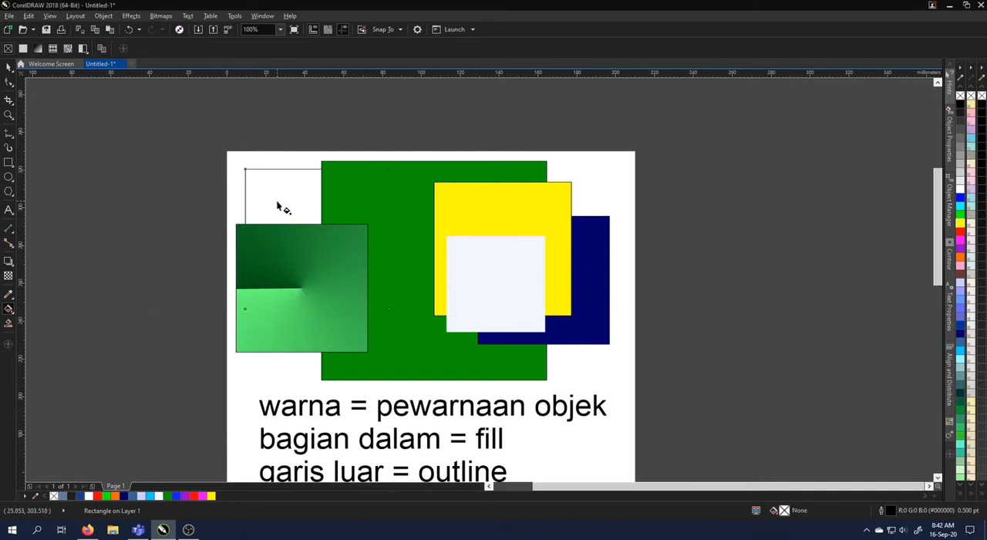
{"action": "left_click", "coordinate": [288, 276]}
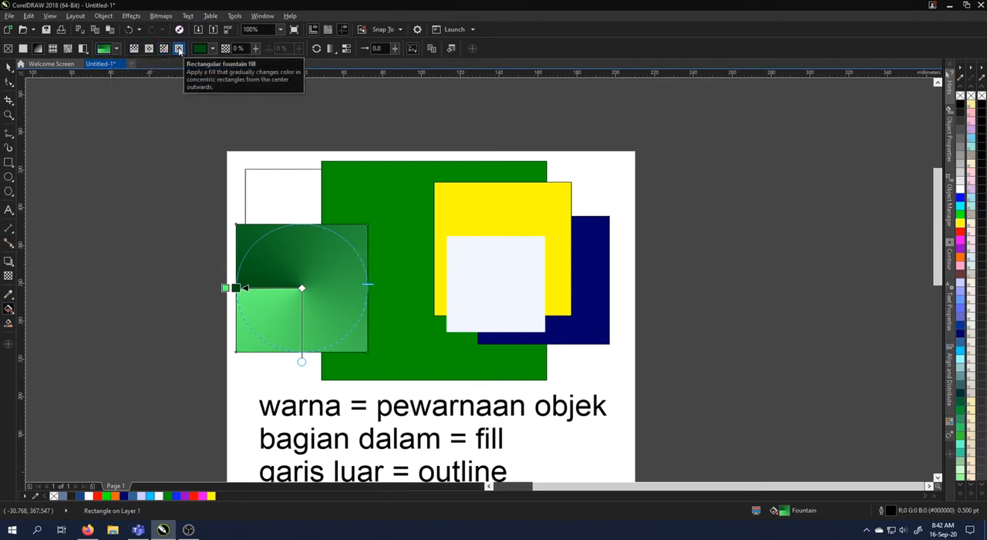
{"action": "left_click", "coordinate": [179, 49]}
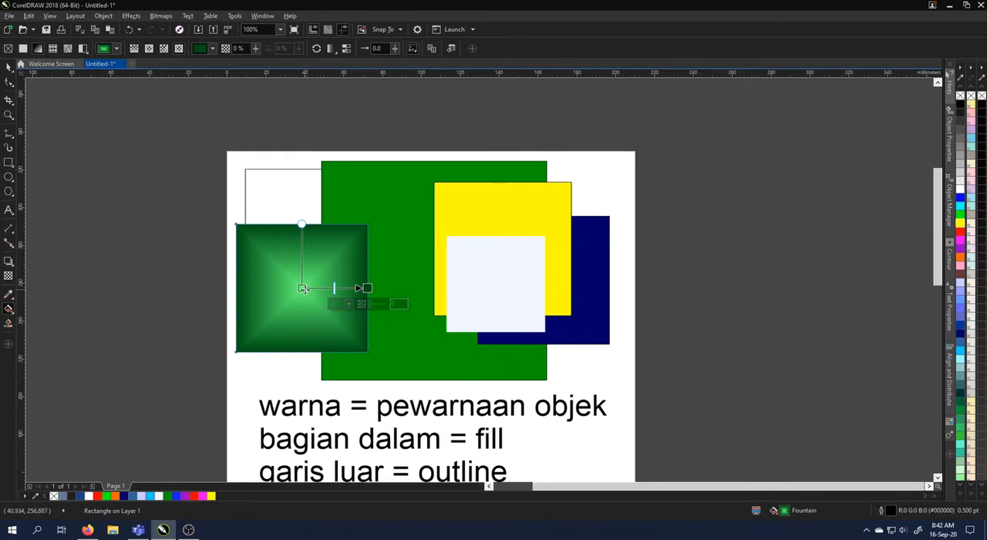
Delete all the rectangles above the notes text
{"action": "left_click", "coordinate": [9, 66]}
{"action": "left_click_drag", "start_coordinate": [216, 145], "coordinate": [696, 388]}
{"action": "key", "text": "Delete"}
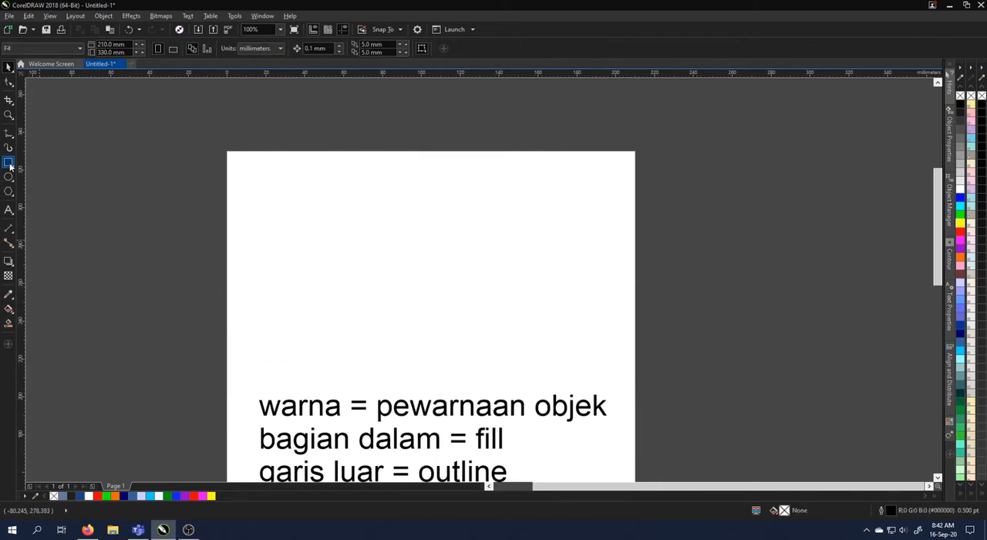
Draw a square about 35 mm wide near the page's upper-left corner, and fill it with Deep Navy Blue (#000066)
{"action": "left_click", "coordinate": [9, 162]}
{"action": "left_click_drag", "start_coordinate": [242, 165], "coordinate": [311, 217]}
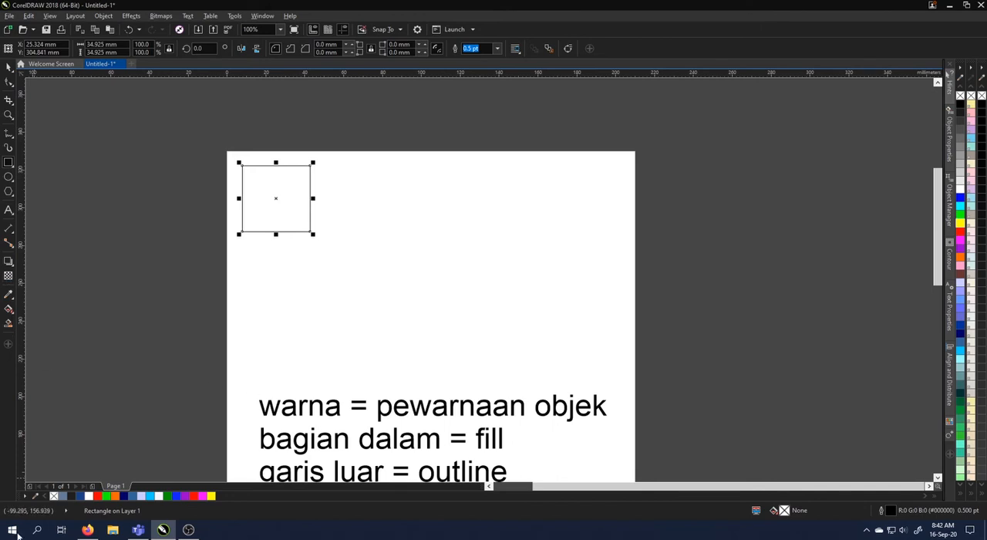
{"action": "left_click", "coordinate": [128, 496]}
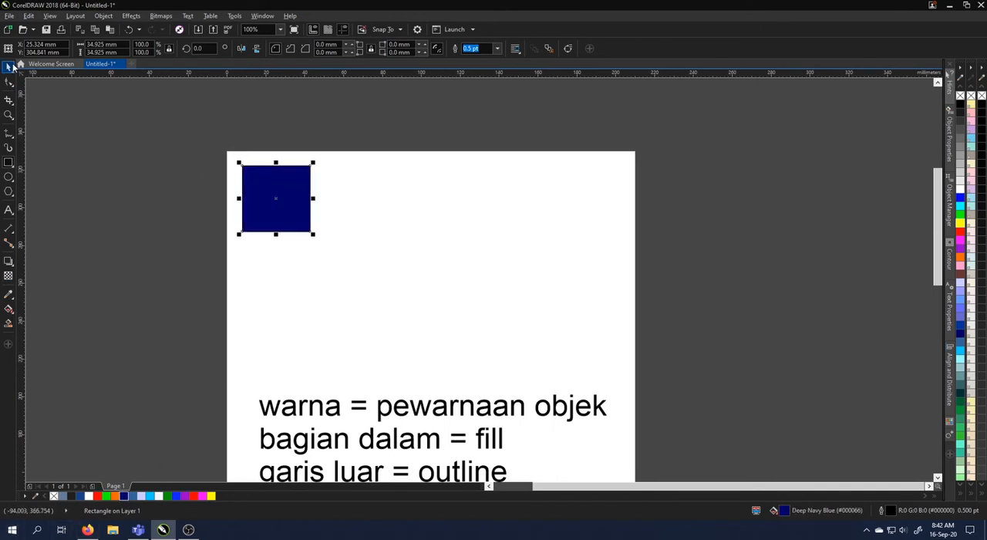
Duplicate the navy square directly to its right, and apply a linear fountain fill to the copy
{"action": "left_click", "coordinate": [8, 66]}
{"action": "left_click_drag", "start_coordinate": [288, 193], "coordinate": [375, 212]}
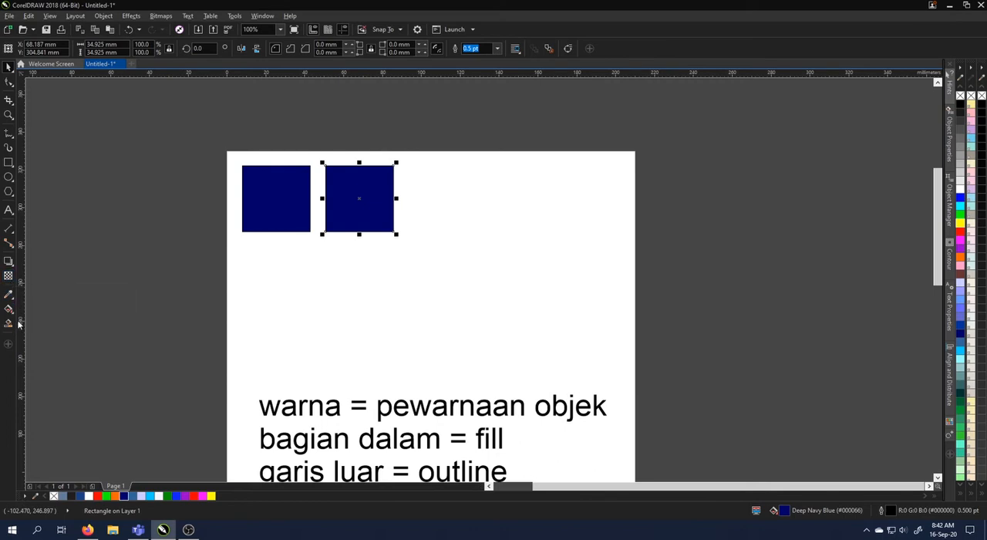
{"action": "left_click", "coordinate": [8, 309]}
{"action": "left_click", "coordinate": [37, 48]}
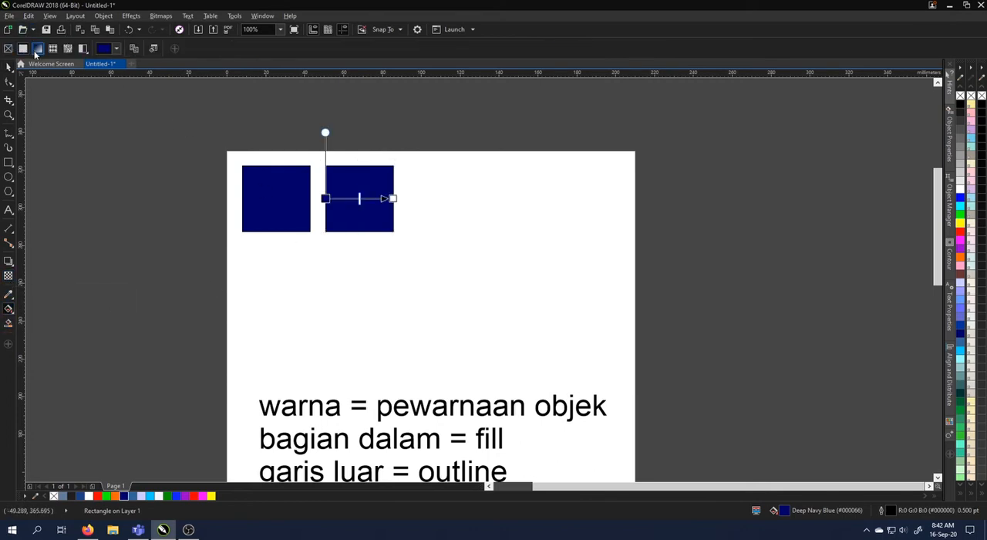
Set the end color of the second square's fountain fill to dark red (#AB0000)
{"action": "left_click", "coordinate": [392, 198]}
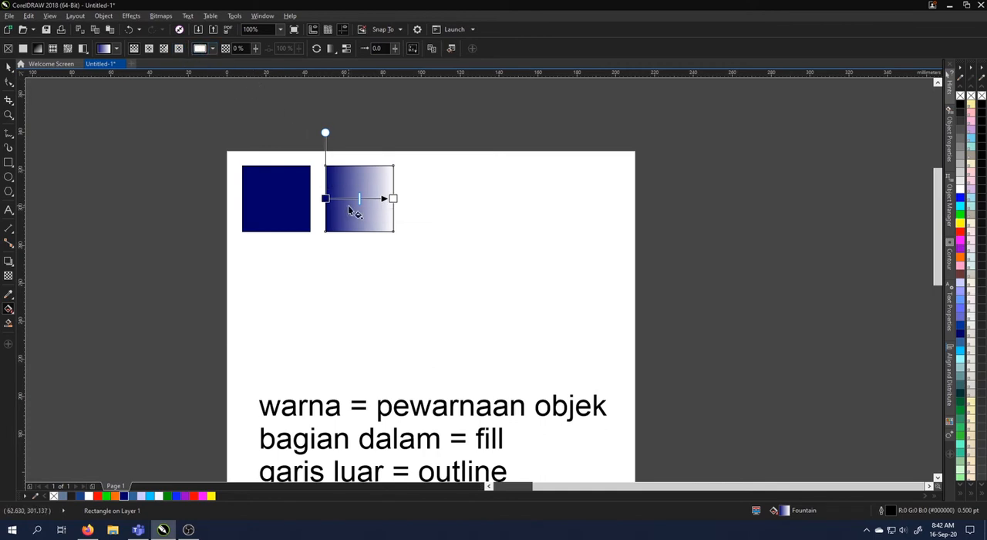
{"action": "mouse_move", "coordinate": [391, 199]}
{"action": "left_click", "coordinate": [363, 214]}
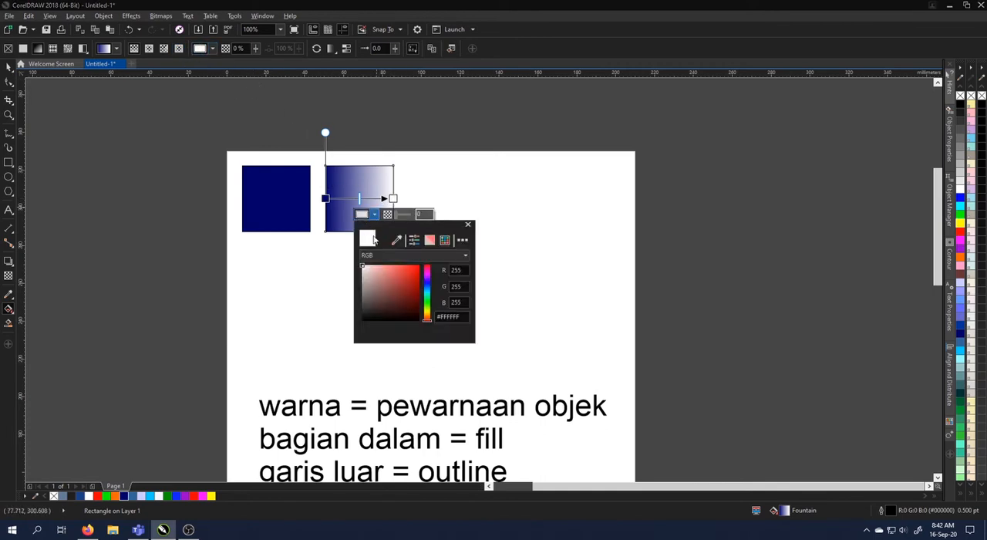
{"action": "left_click", "coordinate": [419, 283]}
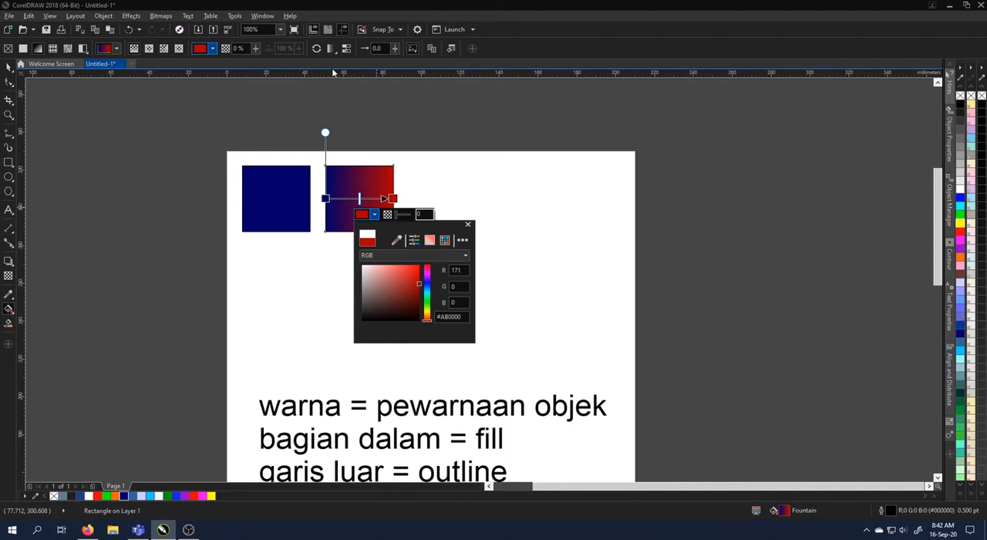
{"action": "left_click", "coordinate": [355, 193]}
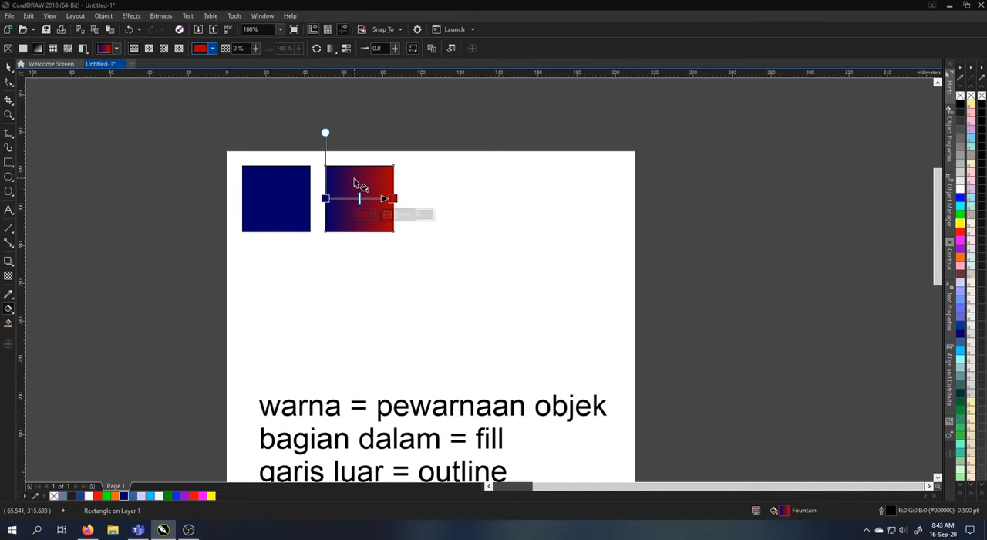
Edit the second square's fill to add a yellow color node (R 225, G 255) midway between the navy and red
{"action": "left_click", "coordinate": [8, 68]}
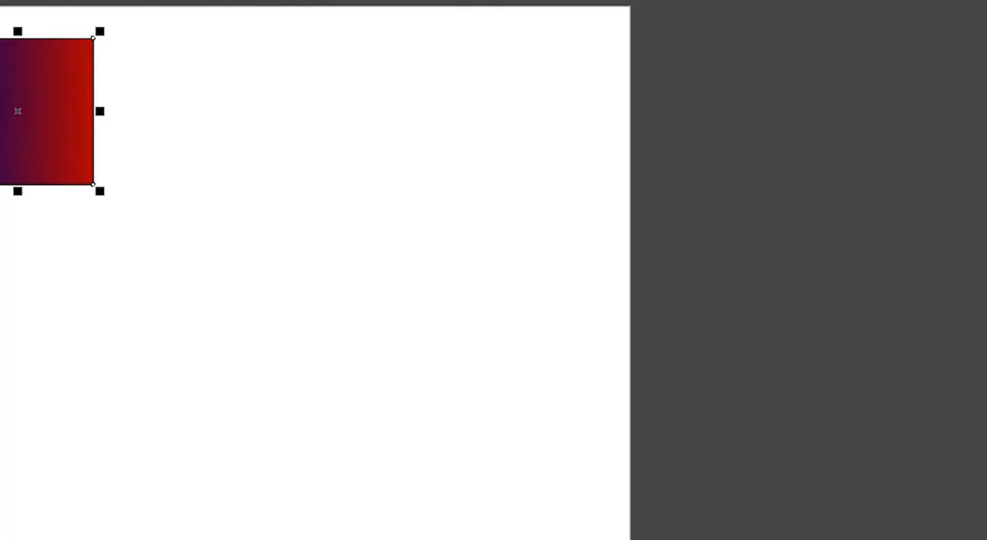
{"action": "key", "text": "F11"}
{"action": "left_click_drag", "start_coordinate": [189, 54], "coordinate": [395, 29]}
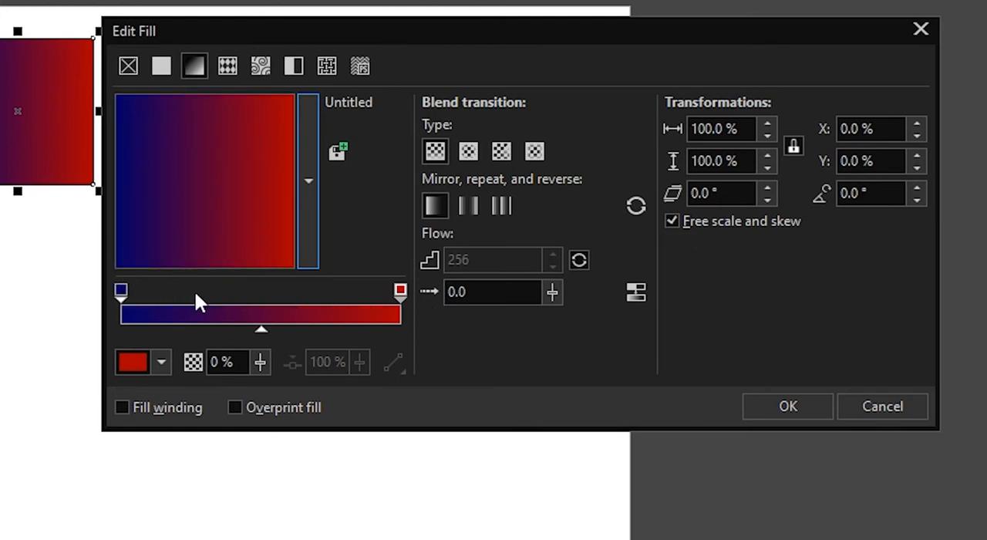
{"action": "double_click", "coordinate": [260, 290]}
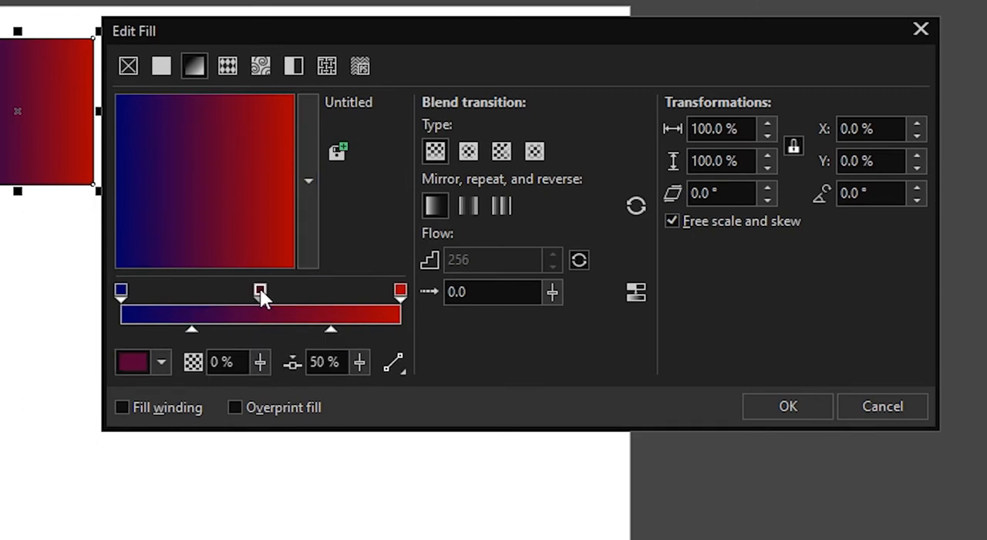
{"action": "left_click", "coordinate": [131, 357]}
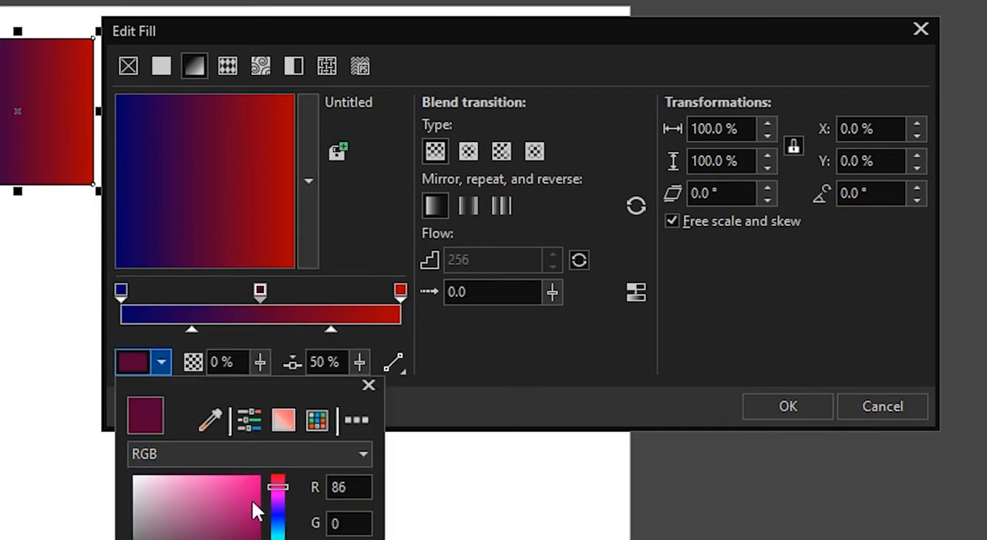
{"action": "left_click_drag", "start_coordinate": [279, 532], "coordinate": [278, 539]}
{"action": "left_click_drag", "start_coordinate": [250, 497], "coordinate": [261, 475]}
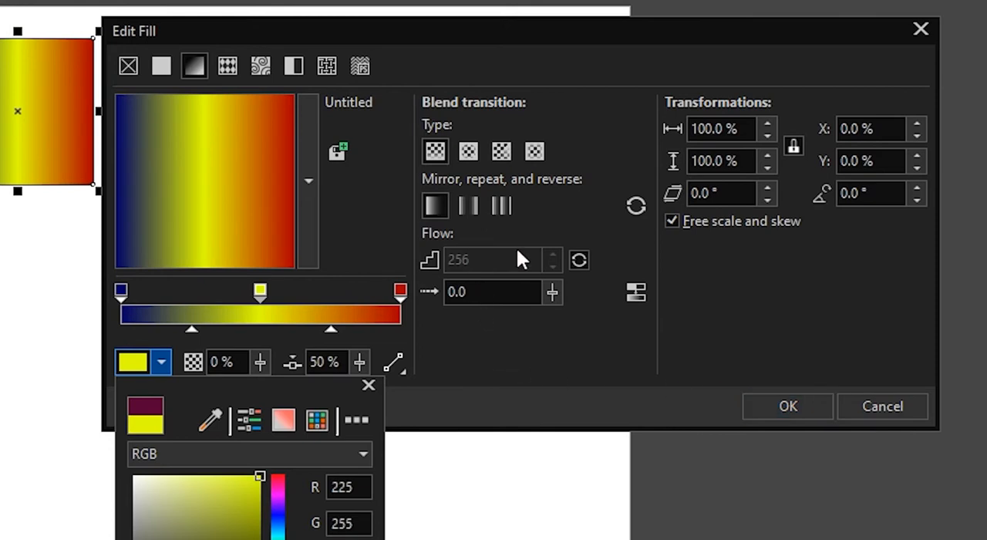
{"action": "left_click", "coordinate": [736, 334]}
Rotate the three-color gradient to about 157.8° and apply the edited fill to the second square
{"action": "left_click_drag", "start_coordinate": [275, 165], "coordinate": [147, 144]}
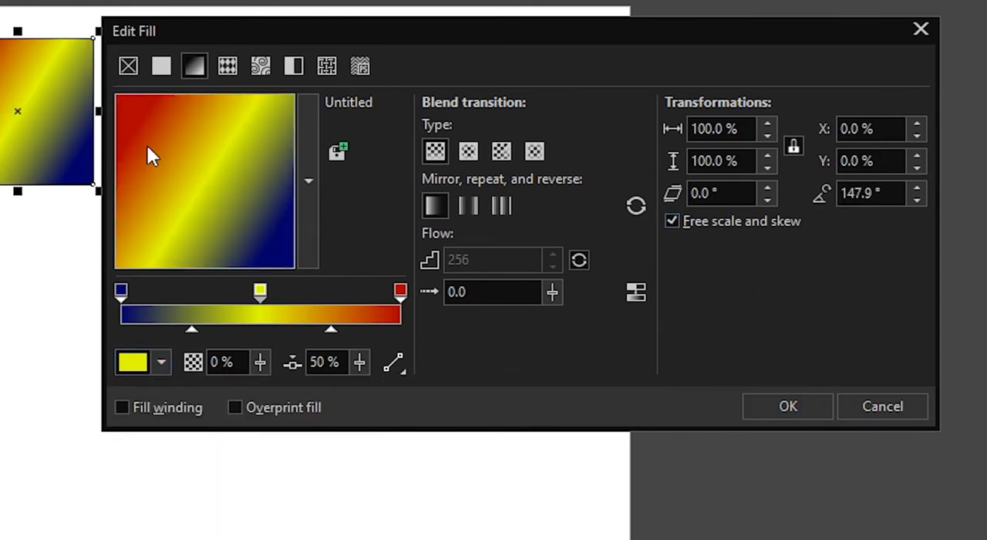
{"action": "left_click_drag", "start_coordinate": [208, 182], "coordinate": [171, 166]}
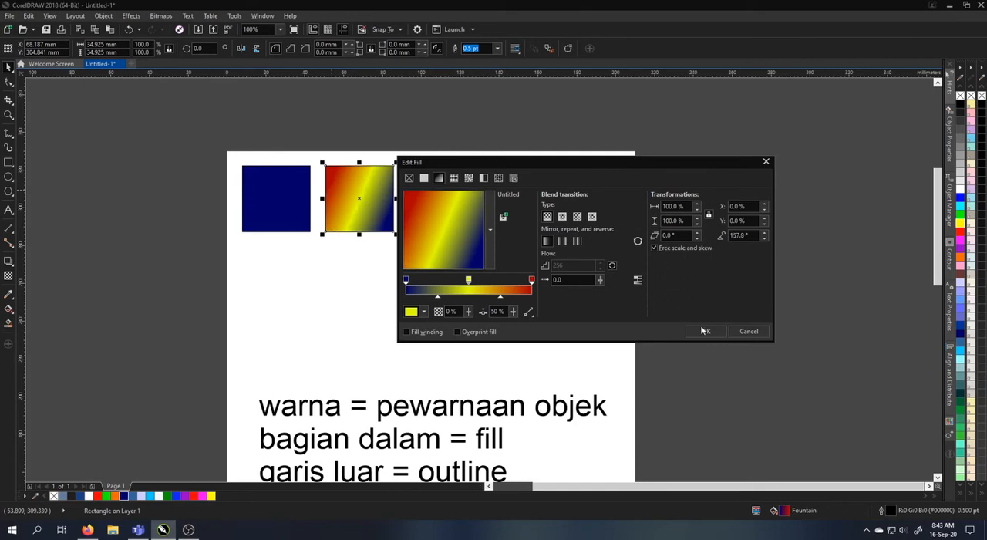
{"action": "left_click", "coordinate": [704, 331]}
{"action": "left_click", "coordinate": [331, 197]}
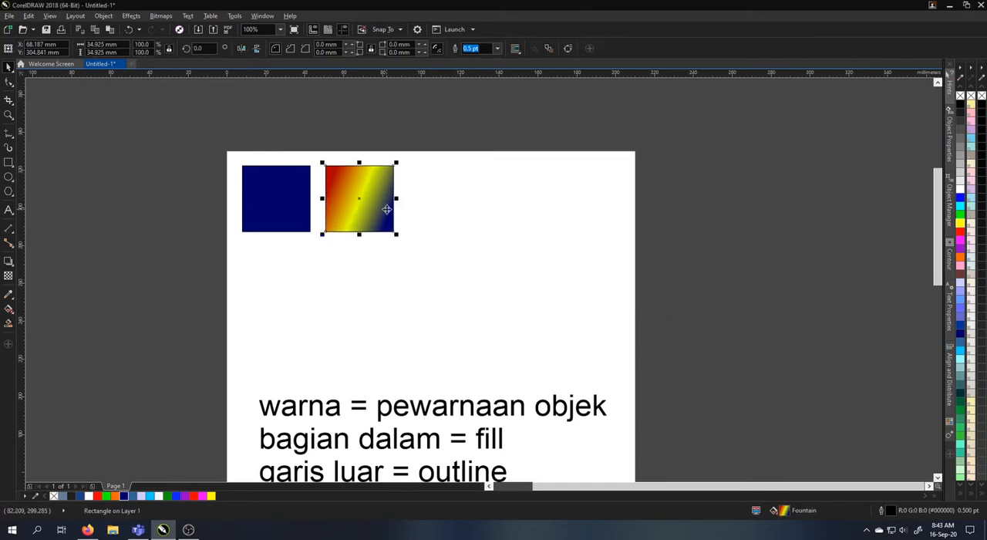
Duplicate the three-color gradient square to its right, level with the other two
{"action": "left_click_drag", "start_coordinate": [386, 216], "coordinate": [457, 223]}
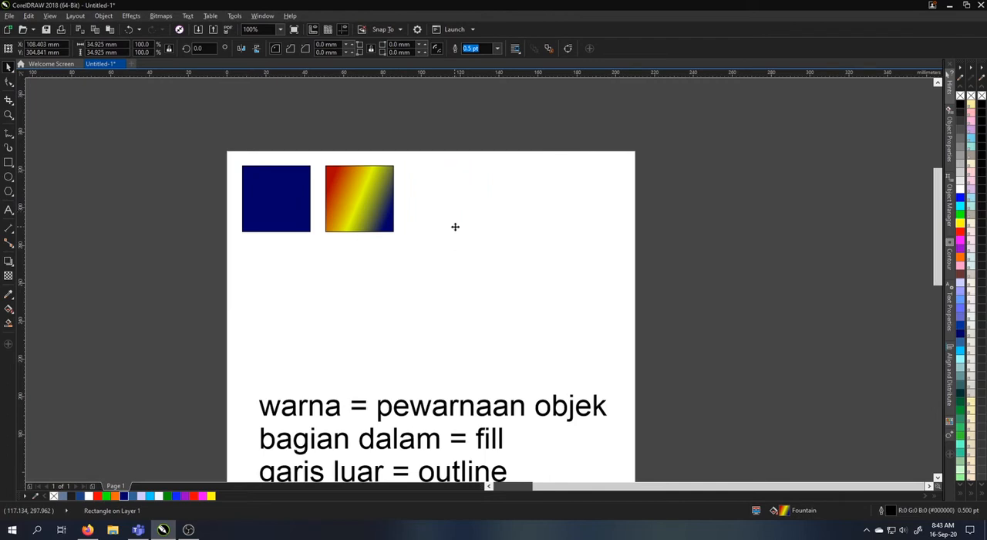
{"action": "left_click", "coordinate": [8, 308]}
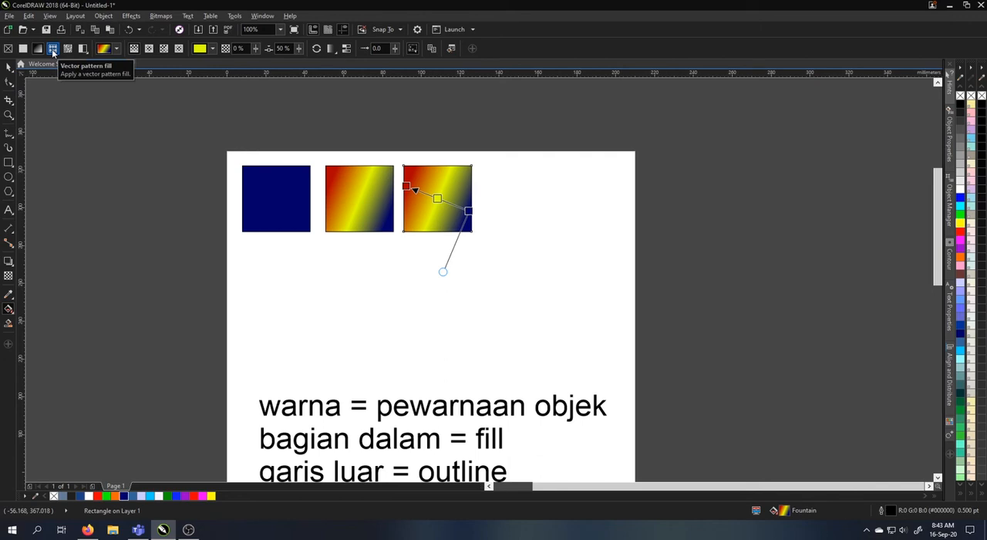
{"action": "left_click", "coordinate": [8, 67]}
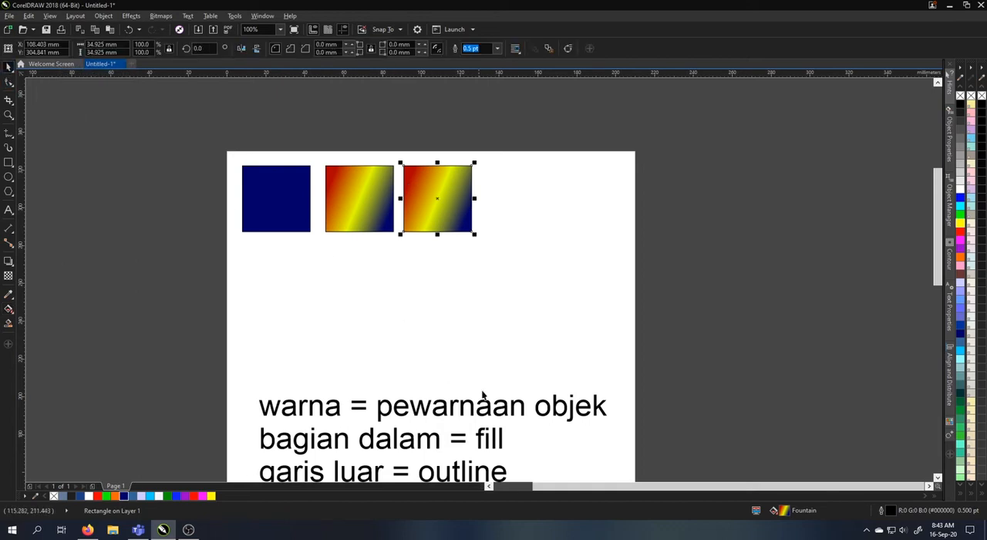
Add the line "pattern = pola" to the notes text directly below "garis luar = outline"
{"action": "left_click_drag", "start_coordinate": [521, 395], "coordinate": [517, 233]}
{"action": "left_click", "coordinate": [510, 319]}
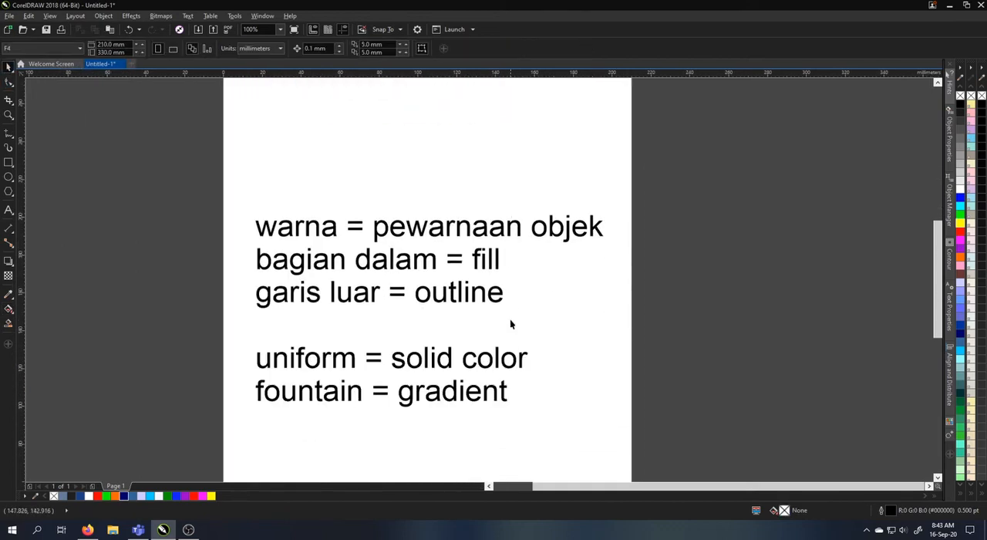
{"action": "double_click", "coordinate": [502, 293]}
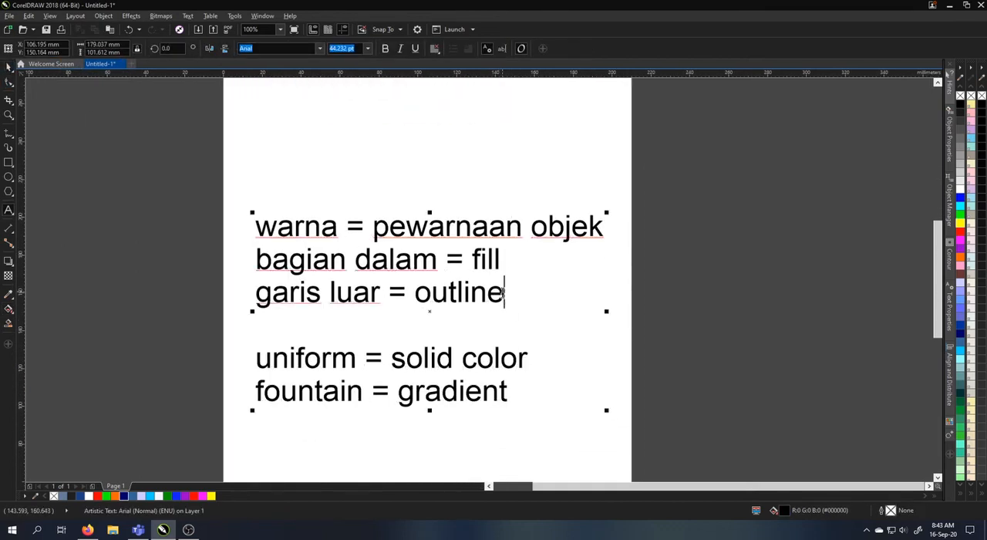
{"action": "key", "text": "Return"}
{"action": "type", "text": "pattern "}
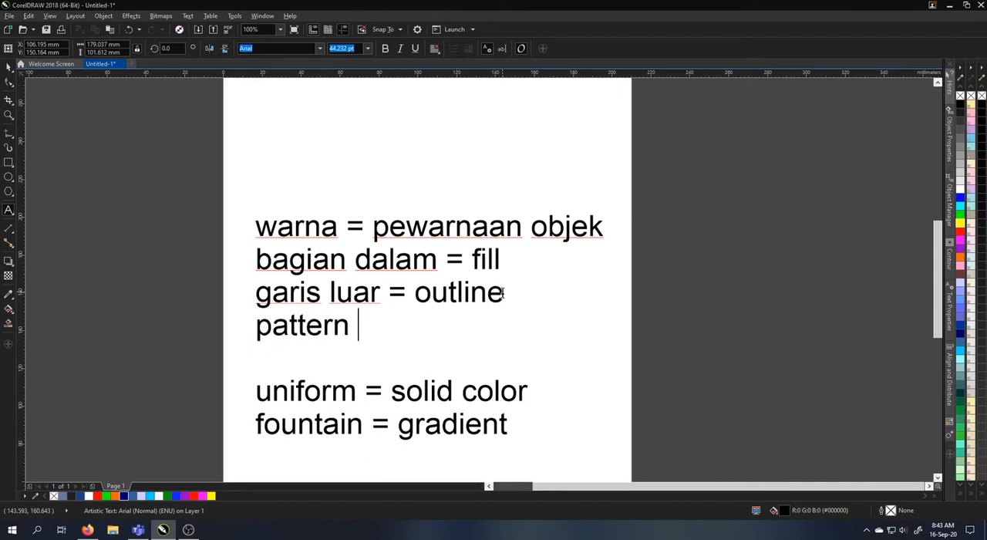
{"action": "type", "text": "= pola"}
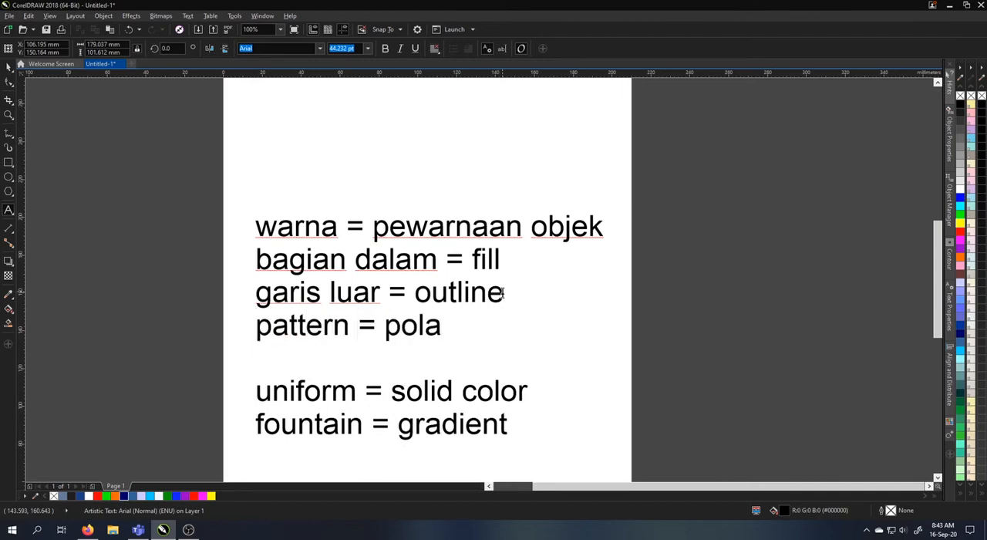
{"action": "left_click", "coordinate": [8, 67]}
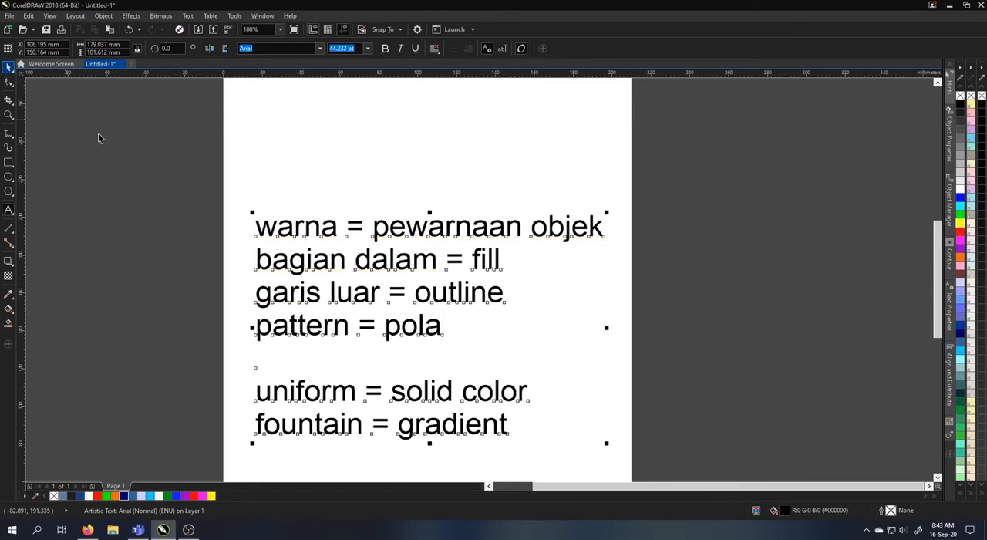
Switch the third square's fill to a vector pattern and show the Starter Pack patterns
{"action": "scroll", "coordinate": [396, 346], "scroll_direction": "up", "scroll_amount": 3}
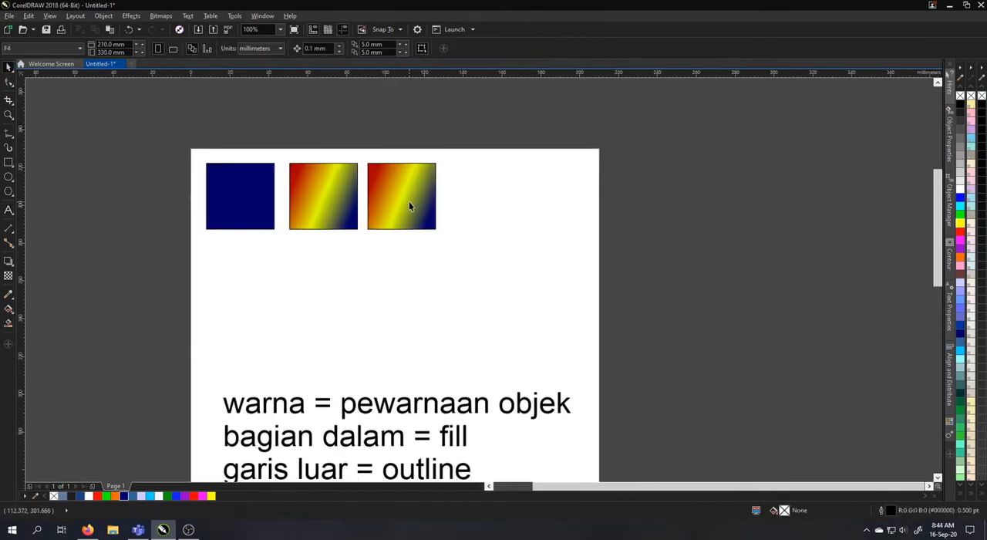
{"action": "left_click", "coordinate": [408, 201]}
{"action": "left_click", "coordinate": [8, 308]}
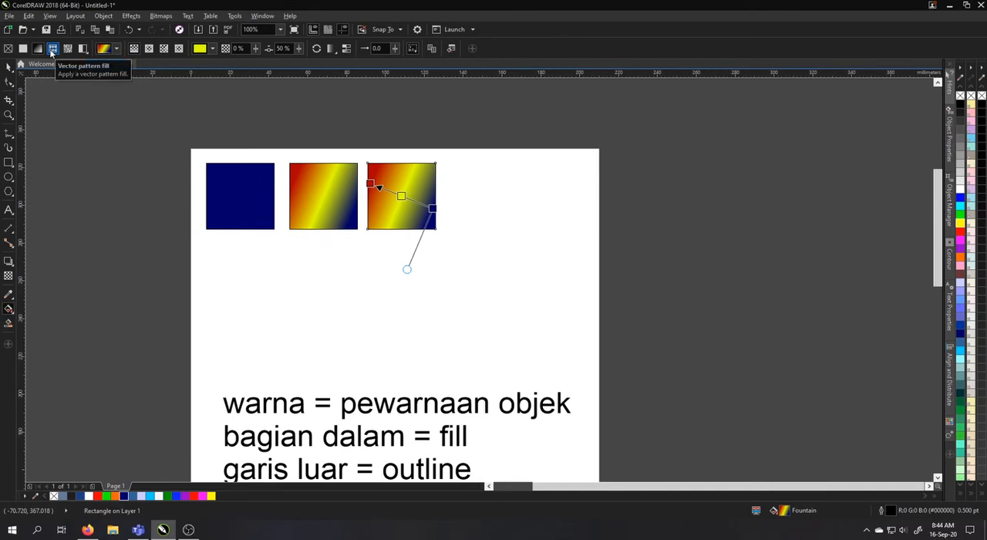
{"action": "left_click", "coordinate": [52, 51]}
{"action": "left_click", "coordinate": [112, 49]}
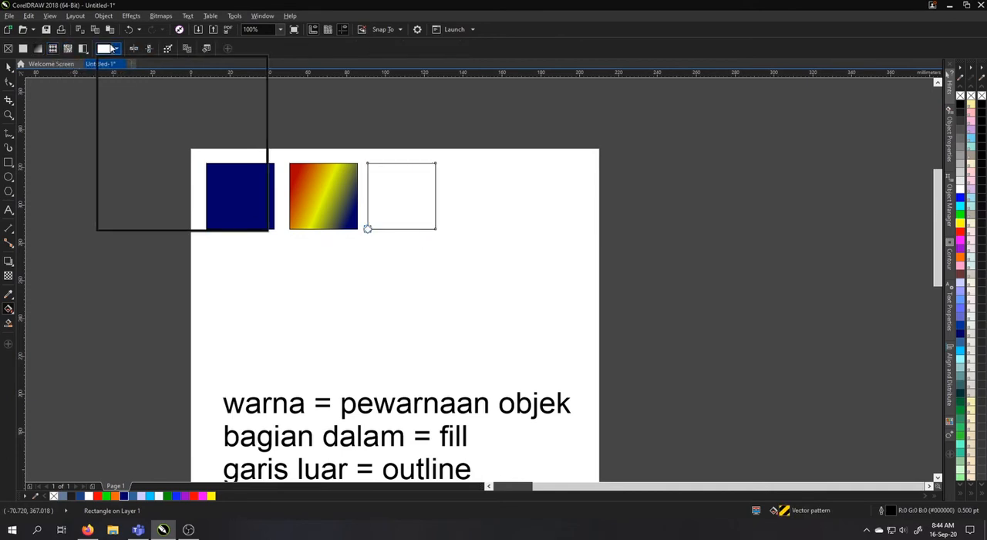
{"action": "left_click", "coordinate": [231, 65]}
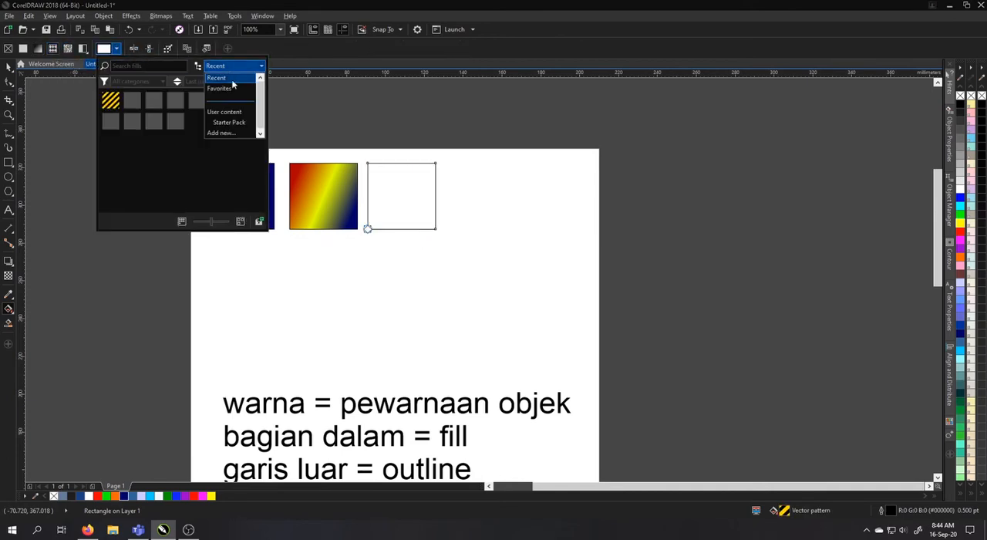
{"action": "left_click", "coordinate": [238, 124]}
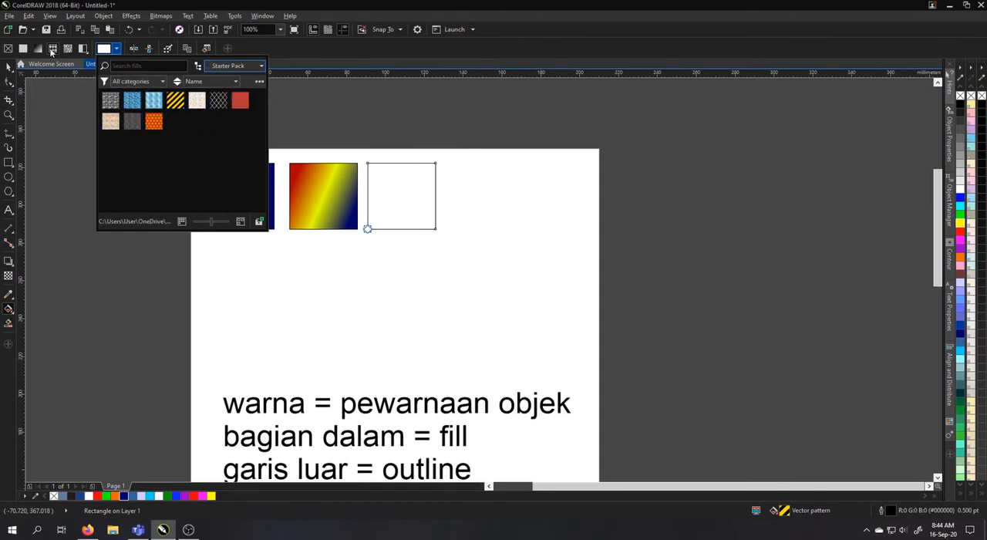
Fill the third square with the blue mosaic tile vector pattern from the Starter Pack
{"action": "left_click", "coordinate": [114, 48]}
{"action": "left_click", "coordinate": [114, 48]}
{"action": "left_click", "coordinate": [254, 66]}
{"action": "left_click", "coordinate": [238, 121]}
{"action": "left_click", "coordinate": [133, 104]}
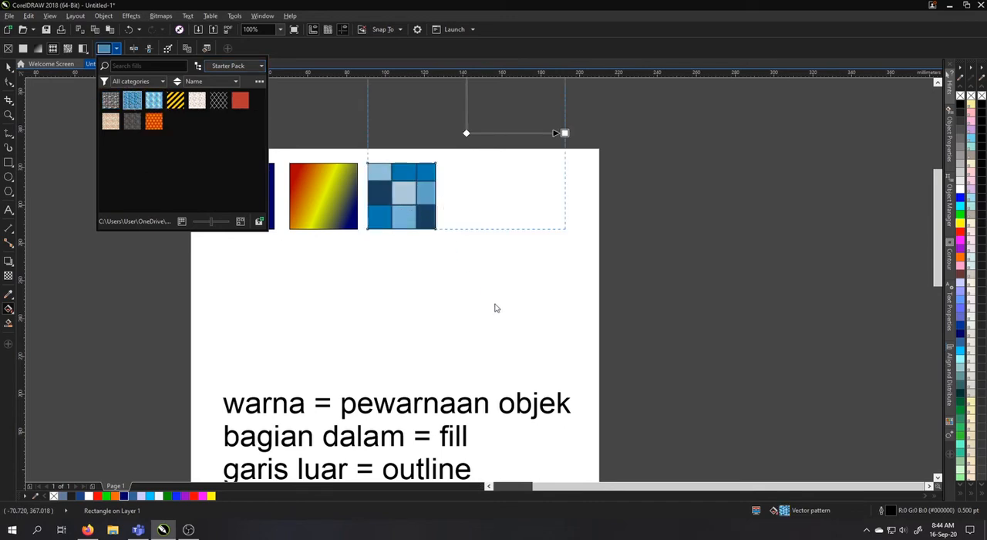
Center the blue mosaic pattern on the third square and shrink its tile to the square's height and width
{"action": "left_click", "coordinate": [468, 132]}
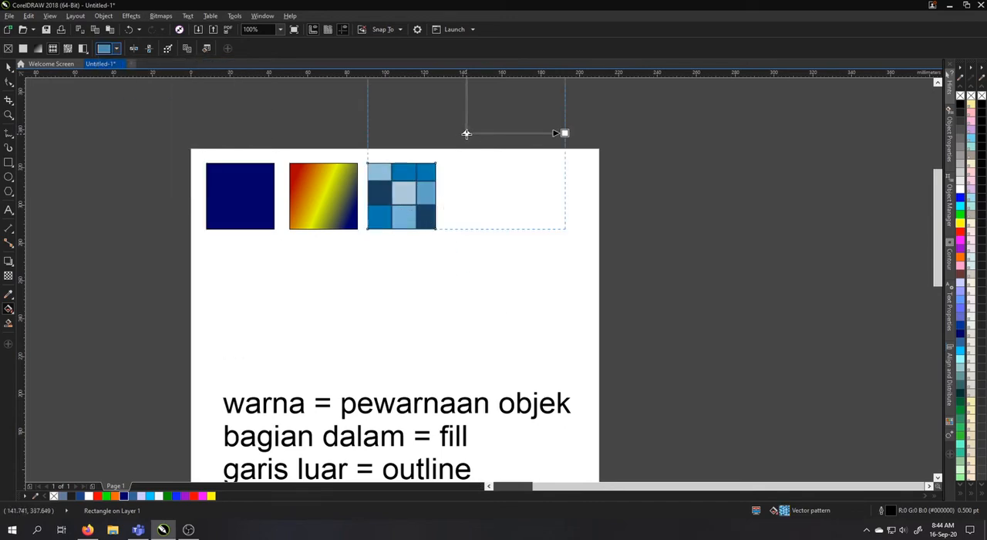
{"action": "left_click_drag", "start_coordinate": [467, 133], "coordinate": [401, 196]}
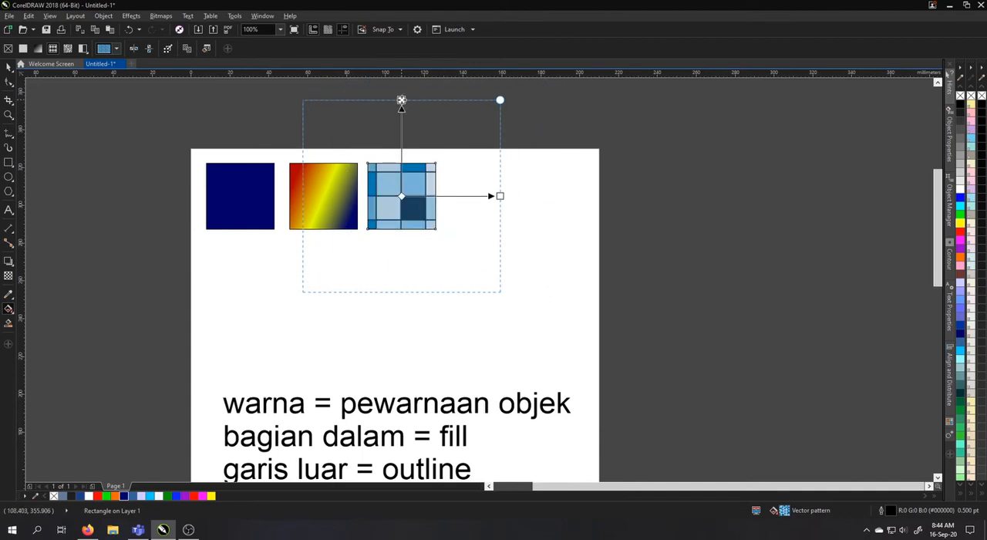
{"action": "left_click_drag", "start_coordinate": [401, 98], "coordinate": [401, 164]}
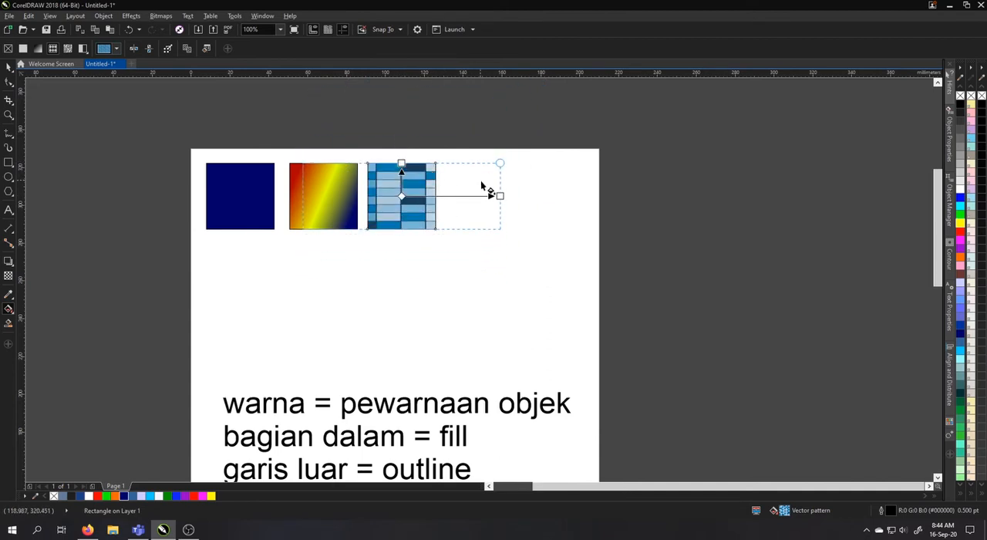
{"action": "left_click_drag", "start_coordinate": [500, 196], "coordinate": [435, 196]}
{"action": "scroll", "coordinate": [400, 208], "scroll_direction": "up", "scroll_amount": 4}
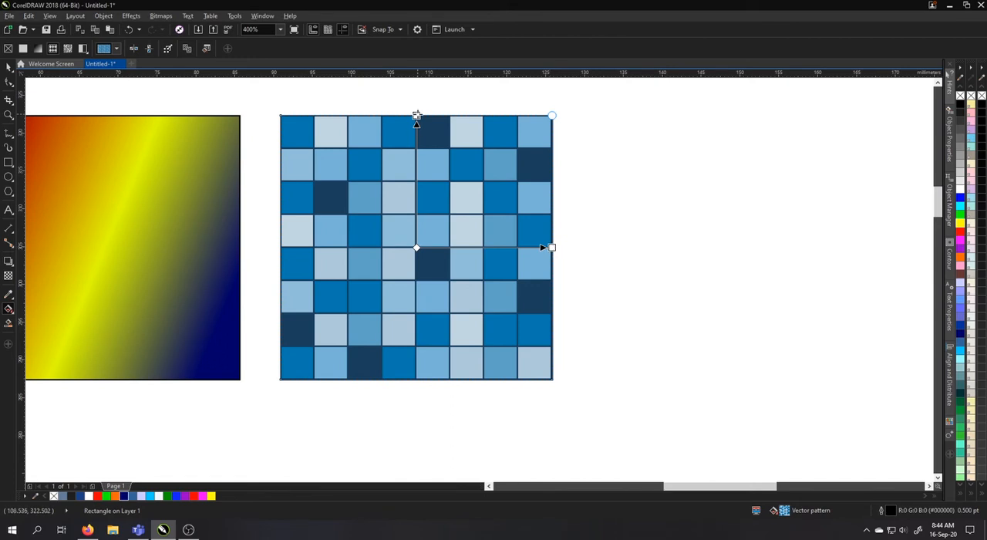
Try skewing the third square's mosaic pattern along both axes, and straighten it again to match the square's edges
{"action": "left_click_drag", "start_coordinate": [416, 116], "coordinate": [280, 116]}
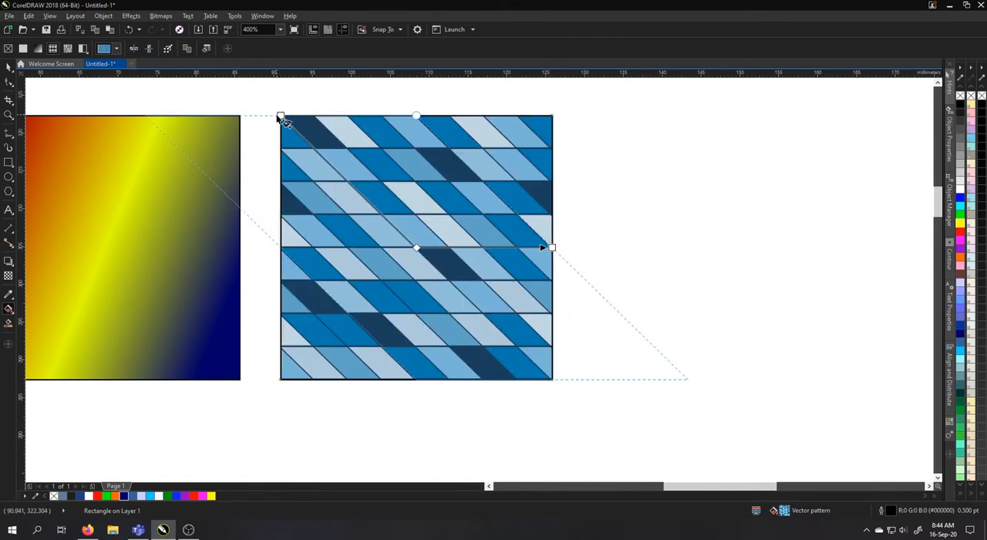
{"action": "left_click_drag", "start_coordinate": [552, 248], "coordinate": [556, 389]}
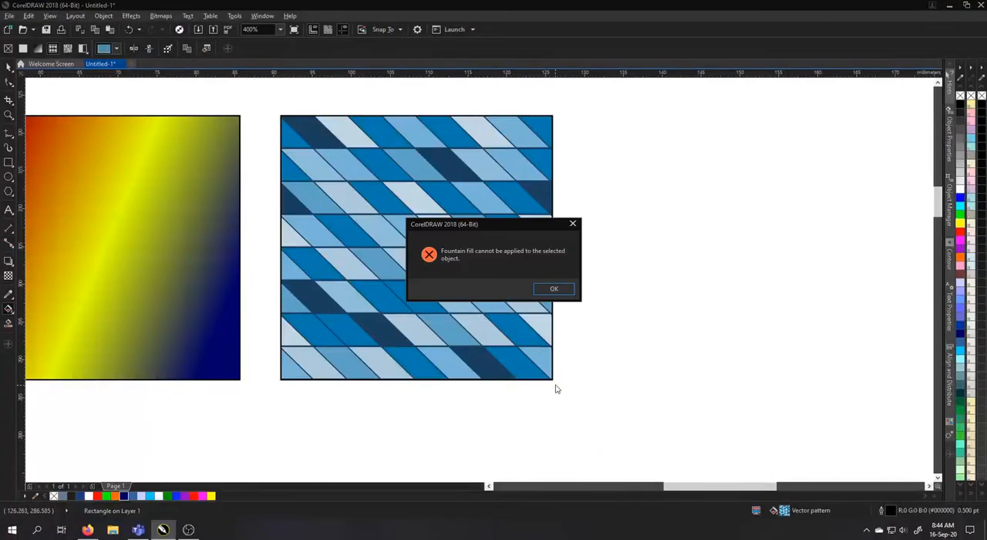
{"action": "left_click", "coordinate": [571, 226]}
{"action": "left_click_drag", "start_coordinate": [552, 247], "coordinate": [555, 276]}
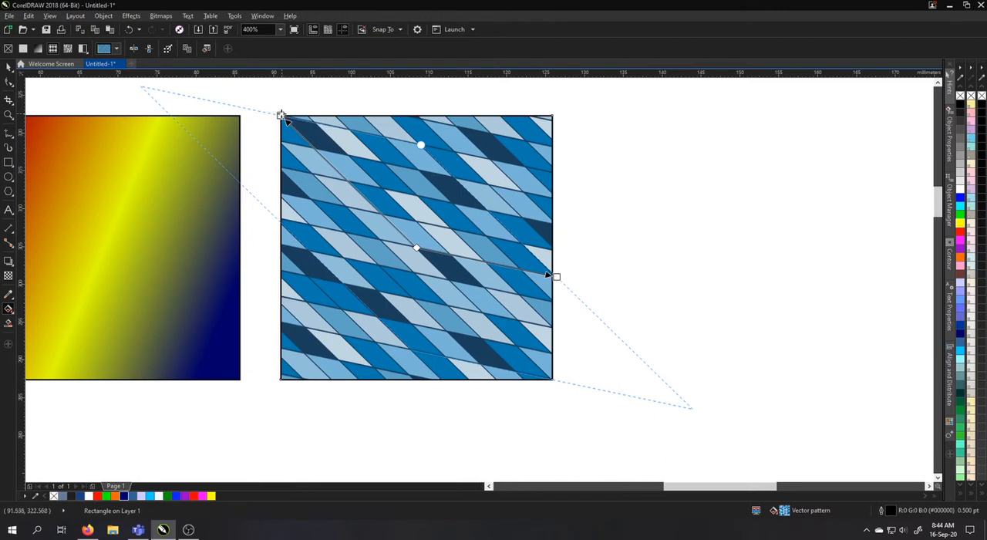
{"action": "left_click_drag", "start_coordinate": [282, 116], "coordinate": [416, 118]}
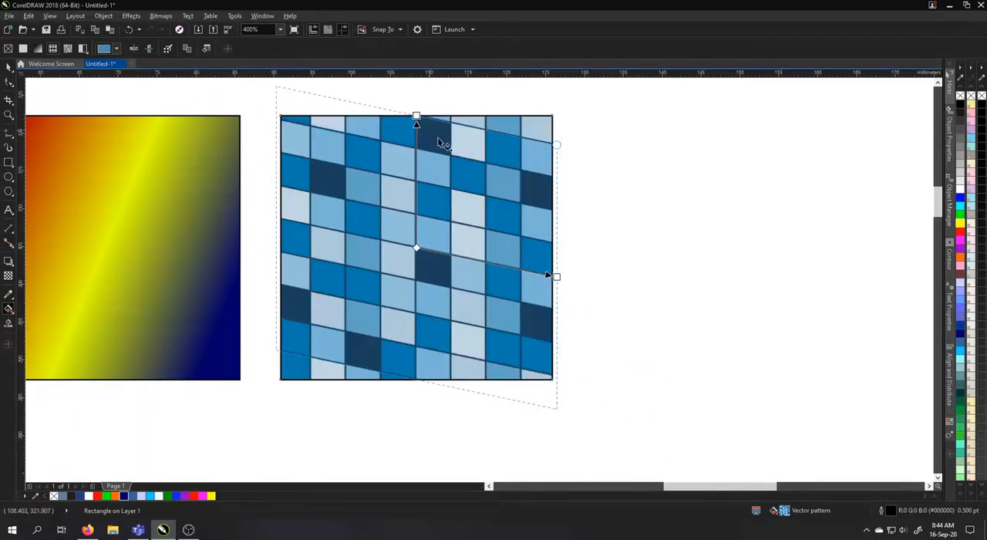
{"action": "left_click_drag", "start_coordinate": [557, 276], "coordinate": [552, 247]}
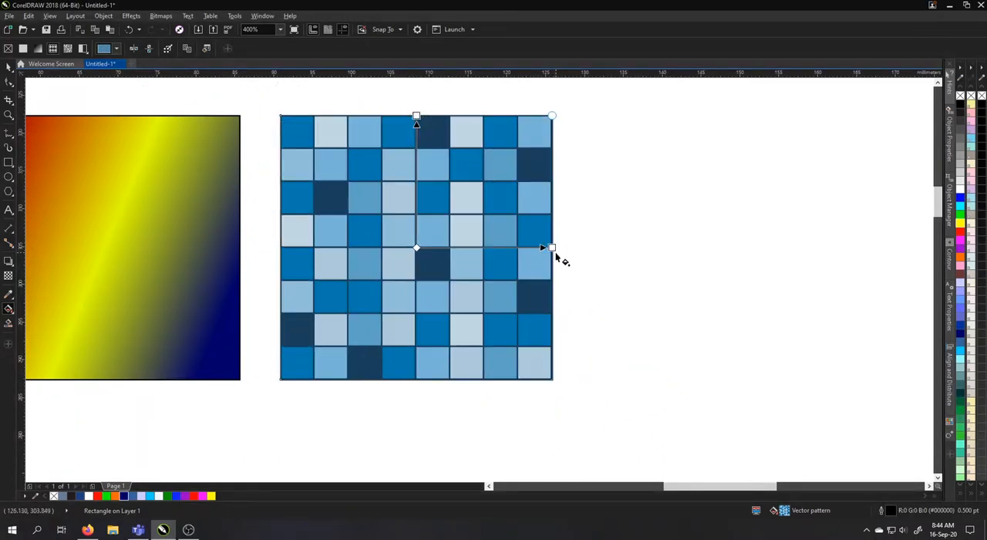
{"action": "left_click", "coordinate": [117, 49]}
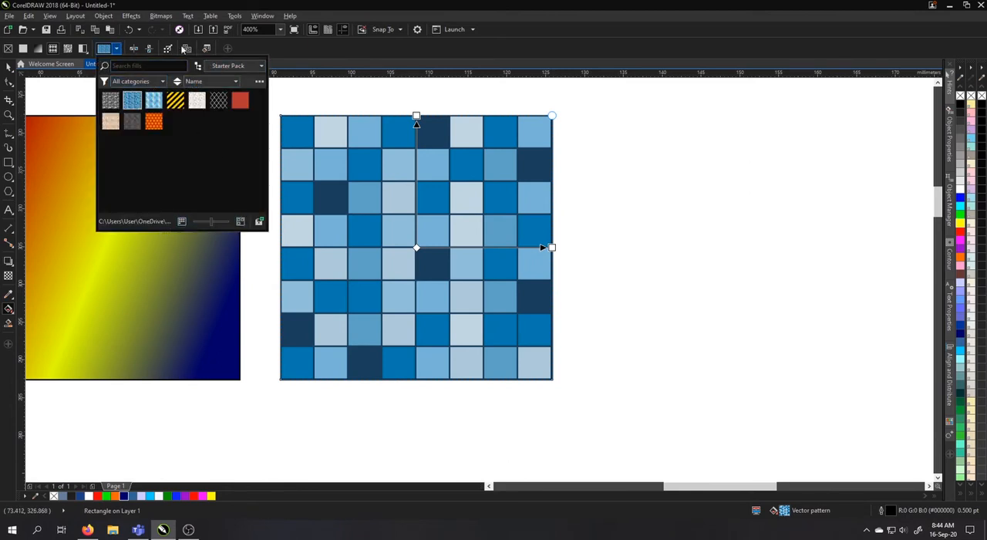
{"action": "left_click", "coordinate": [279, 44]}
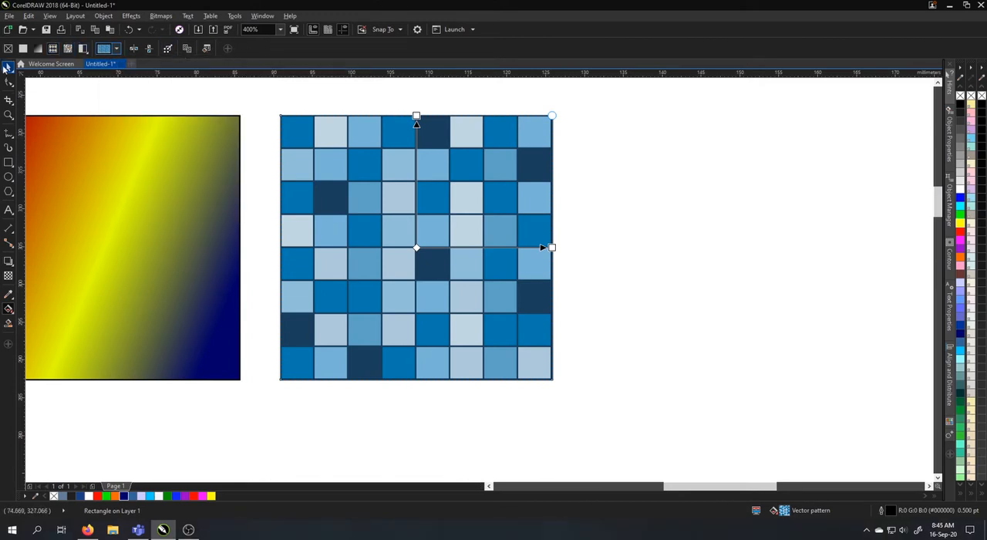
Duplicate the mosaic-filled square to its right, level with the row and centered at about X 146 mm
{"action": "left_click", "coordinate": [6, 68]}
{"action": "scroll", "coordinate": [470, 197], "scroll_direction": "down", "scroll_amount": 1}
{"action": "left_click_drag", "start_coordinate": [446, 207], "coordinate": [591, 220]}
{"action": "right_click", "coordinate": [591, 220]}
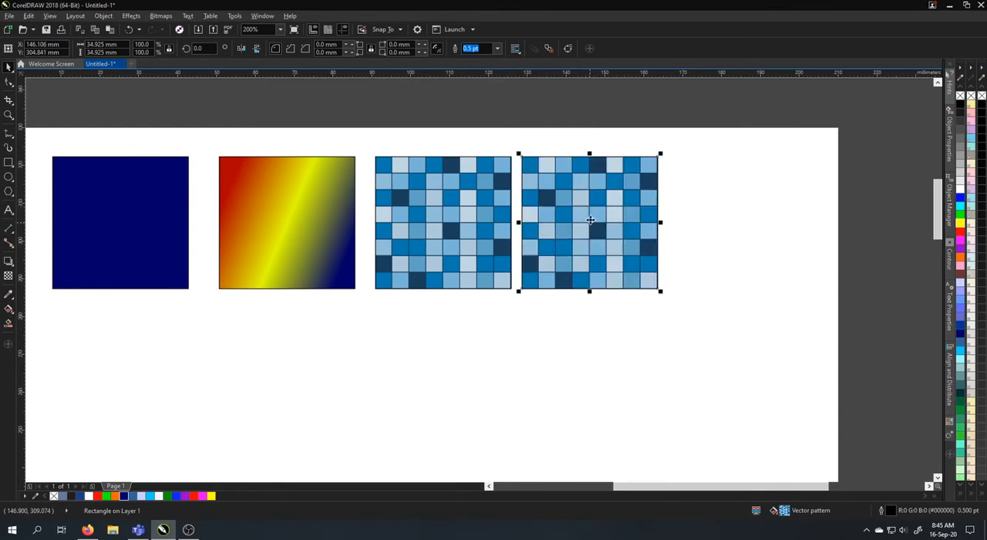
Change the fourth square's fill to a bitmap pattern, using the crumpled brown paper from the Starter Pack
{"action": "left_click", "coordinate": [9, 308]}
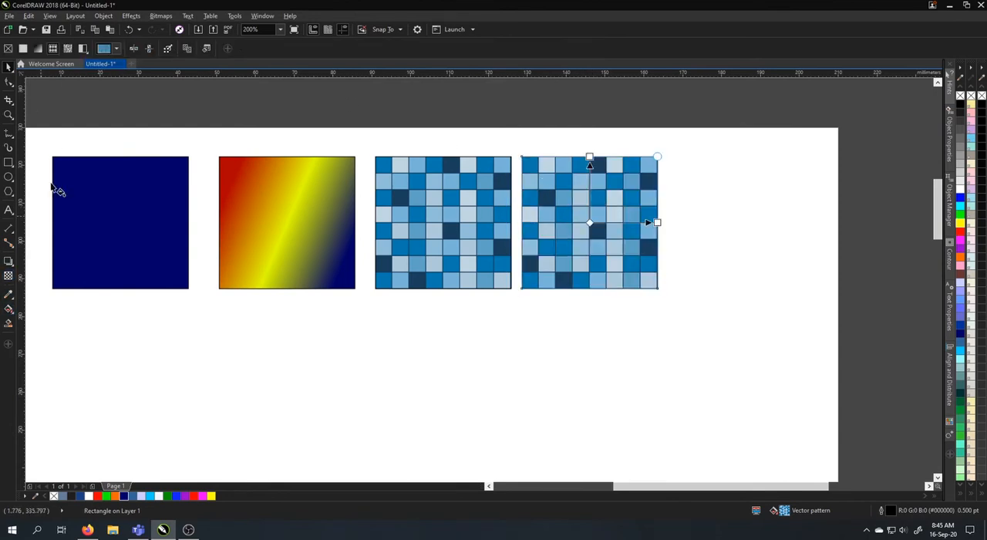
{"action": "left_click", "coordinate": [67, 49]}
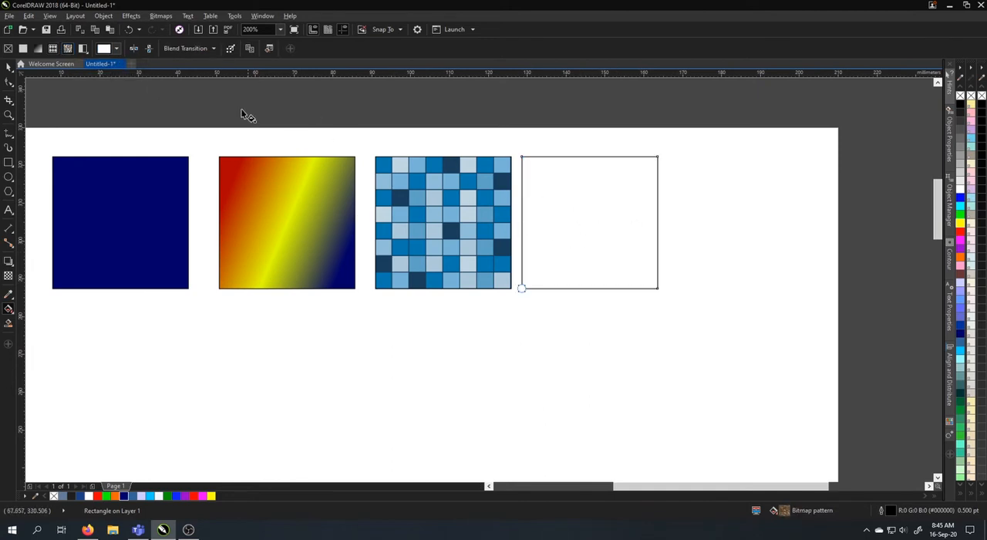
{"action": "left_click", "coordinate": [116, 48]}
{"action": "left_click", "coordinate": [229, 68]}
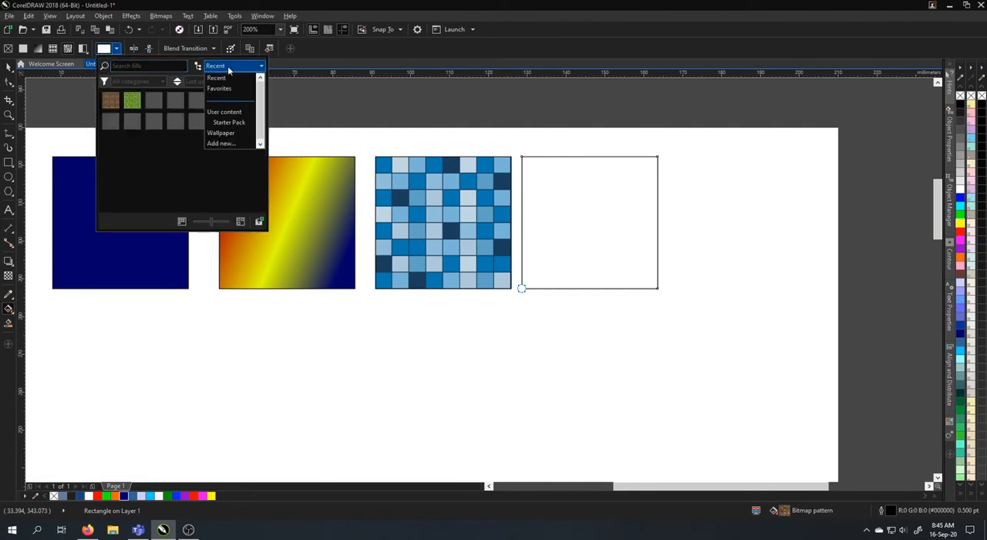
{"action": "left_click", "coordinate": [225, 123]}
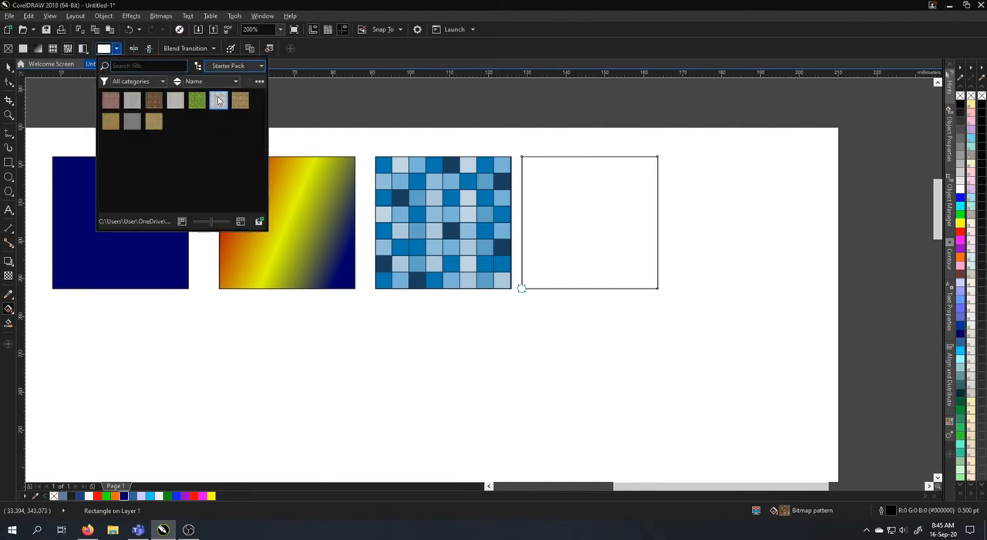
{"action": "left_click", "coordinate": [240, 102]}
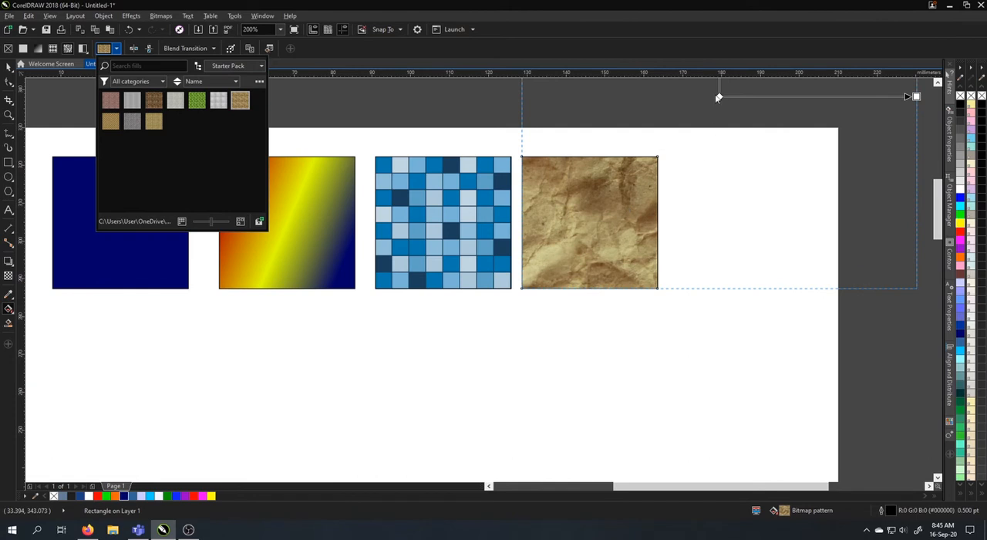
Center the crumpled paper pattern on the fourth square and scale its tile down to the square's size
{"action": "left_click_drag", "start_coordinate": [718, 97], "coordinate": [590, 222]}
{"action": "left_click_drag", "start_coordinate": [787, 222], "coordinate": [658, 223]}
{"action": "scroll", "coordinate": [635, 155], "scroll_direction": "up", "scroll_amount": 3}
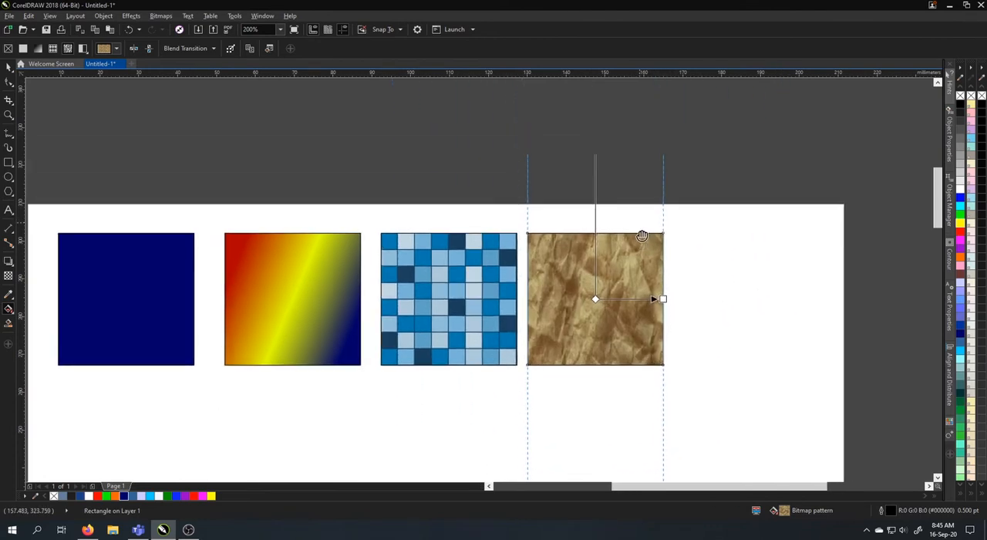
{"action": "left_click_drag", "start_coordinate": [598, 151], "coordinate": [597, 276]}
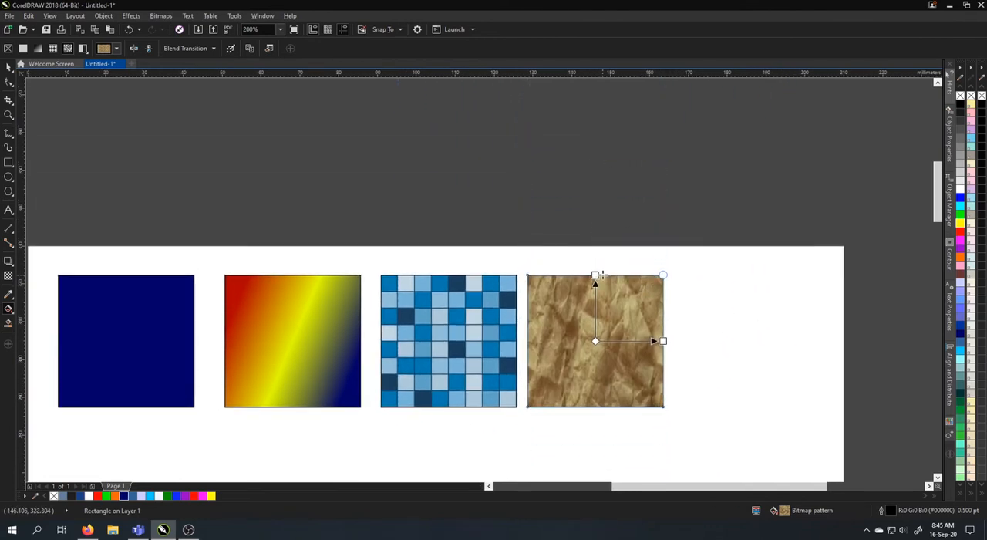
{"action": "scroll", "coordinate": [630, 255], "scroll_direction": "down", "scroll_amount": 3}
{"action": "scroll", "coordinate": [609, 223], "scroll_direction": "up", "scroll_amount": 1}
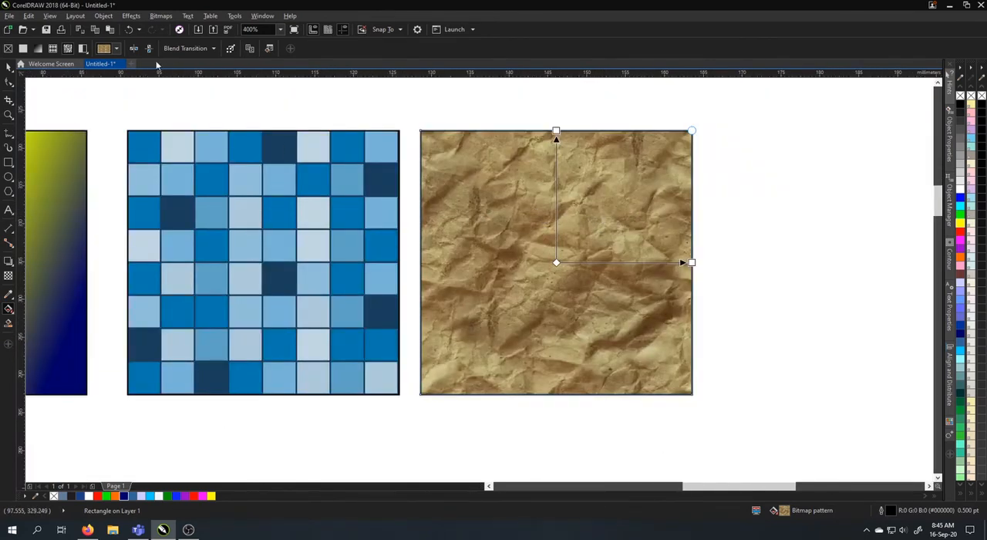
Try the coffee bean, gravel and green leaf bitmap patterns on the fourth square, ending with the carved stone one
{"action": "left_click", "coordinate": [117, 50]}
{"action": "left_click", "coordinate": [152, 102]}
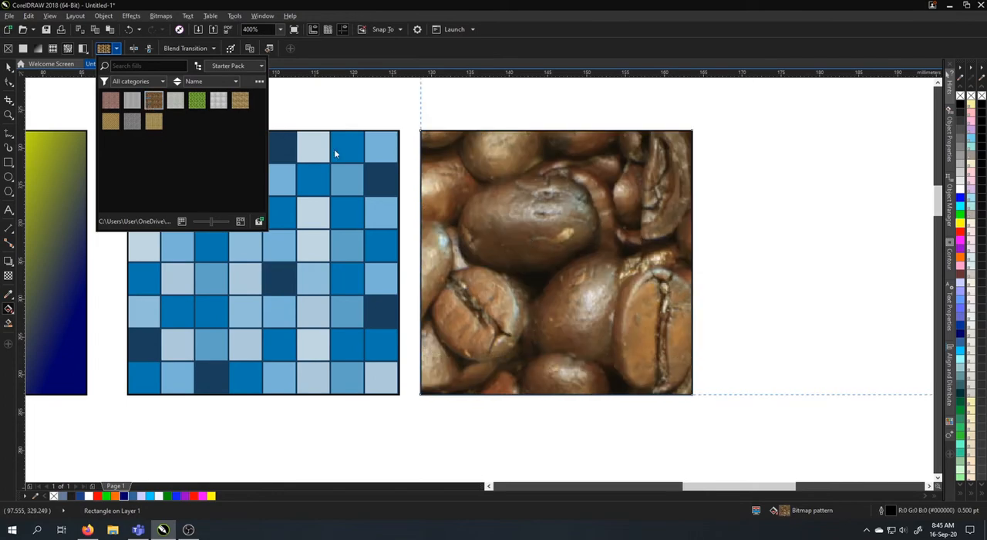
{"action": "left_click", "coordinate": [174, 102]}
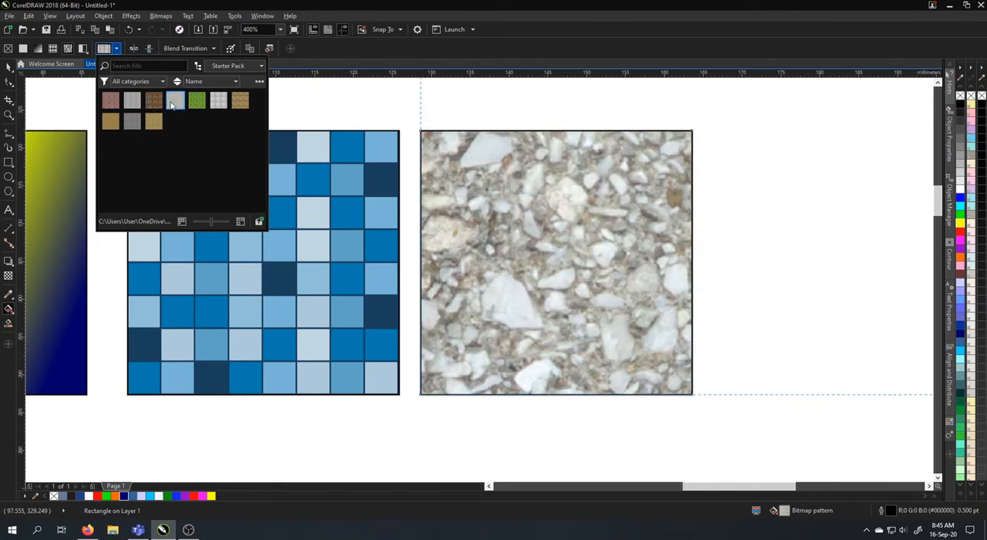
{"action": "left_click", "coordinate": [240, 101]}
{"action": "left_click", "coordinate": [197, 101]}
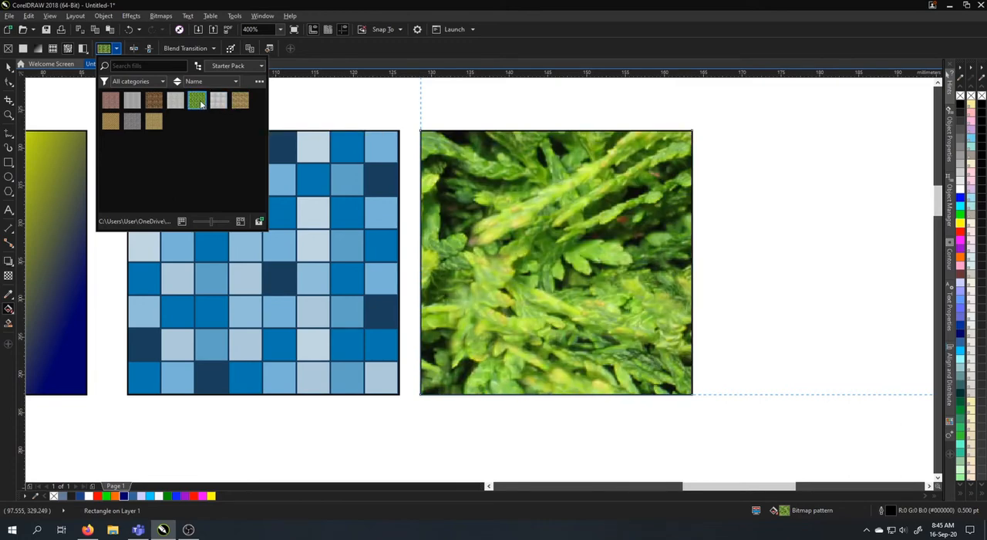
{"action": "left_click", "coordinate": [111, 125]}
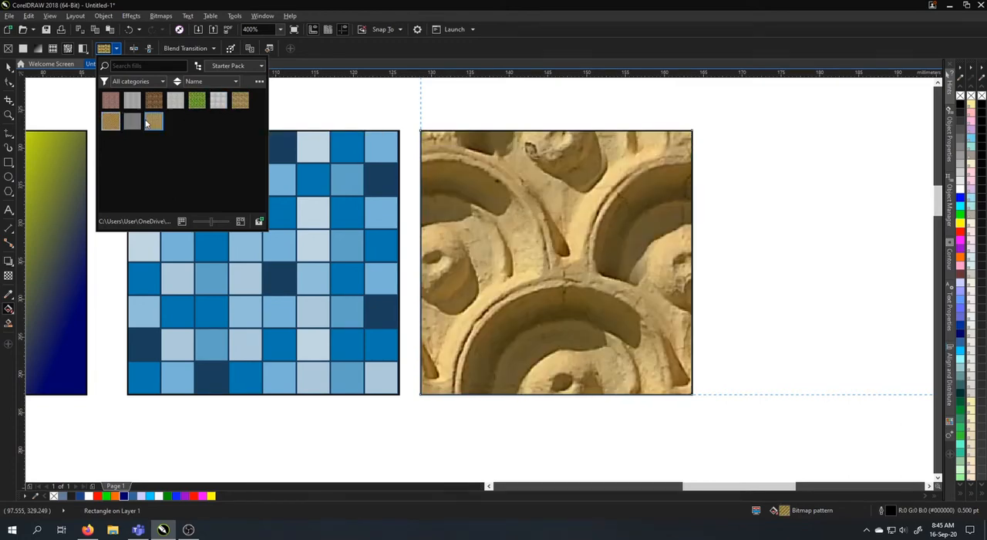
{"action": "left_click", "coordinate": [535, 219]}
Center the carved stone pattern on the fourth square and scale its tile down to the square's width and height
{"action": "scroll", "coordinate": [623, 231], "scroll_direction": "down", "scroll_amount": 1}
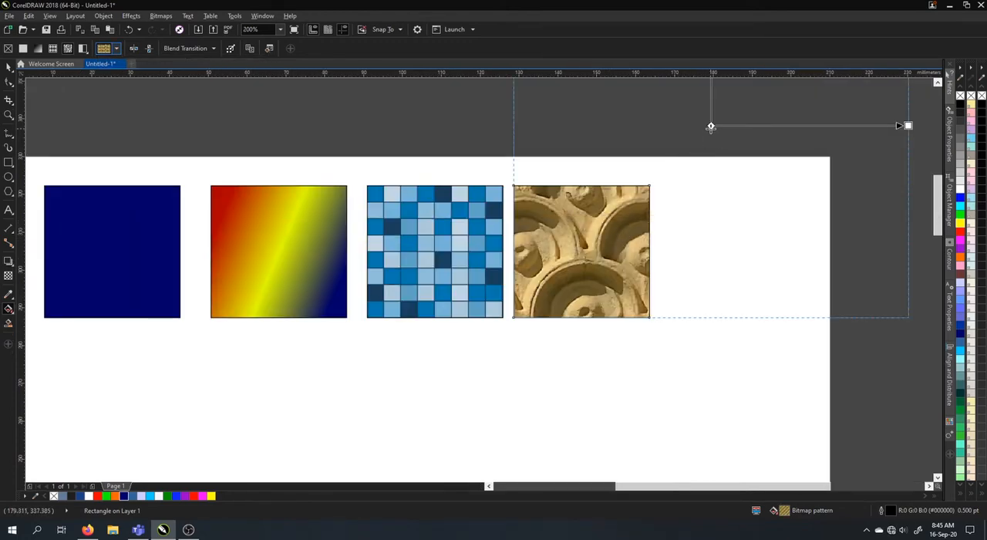
{"action": "left_click_drag", "start_coordinate": [711, 128], "coordinate": [582, 251]}
{"action": "left_click_drag", "start_coordinate": [777, 255], "coordinate": [649, 251]}
{"action": "scroll", "coordinate": [595, 207], "scroll_direction": "up", "scroll_amount": 3}
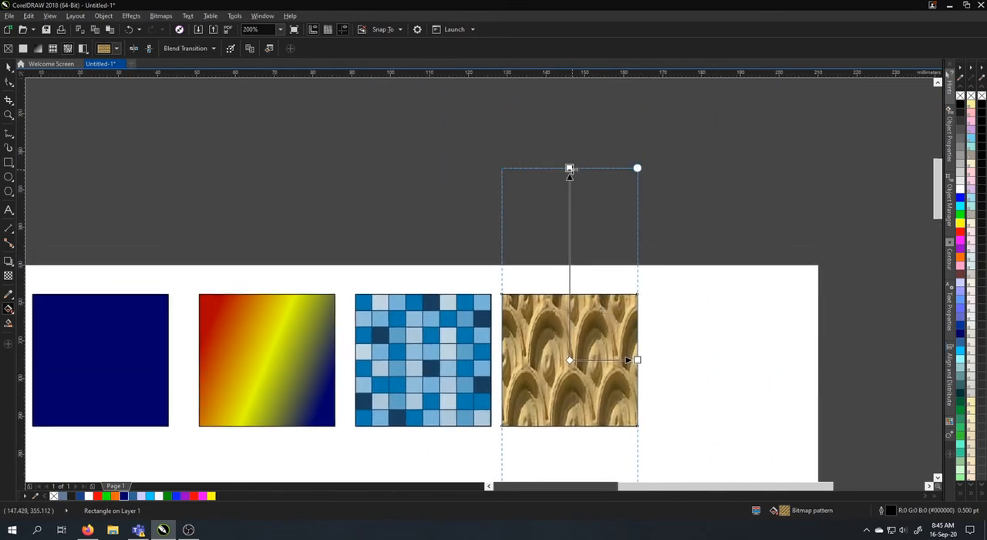
{"action": "left_click_drag", "start_coordinate": [569, 168], "coordinate": [569, 294]}
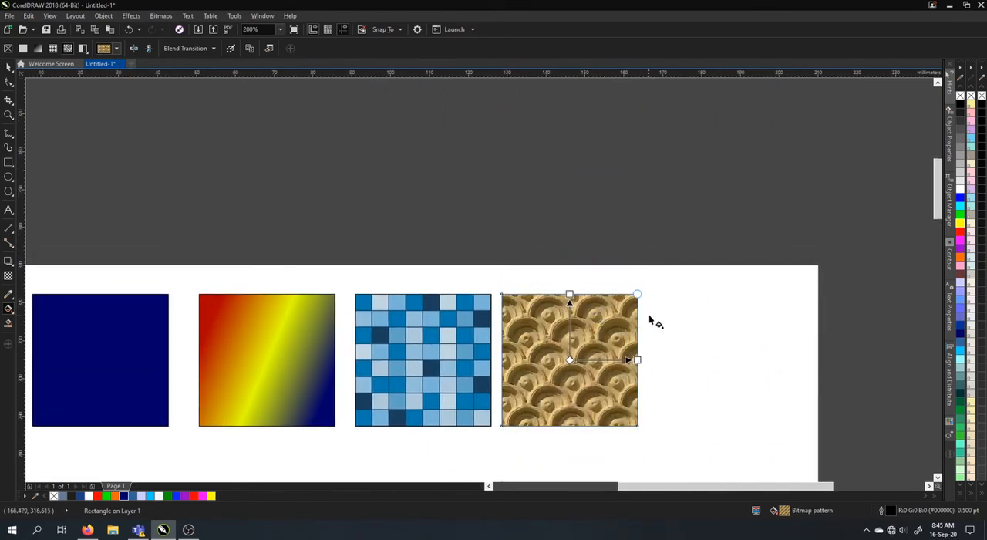
{"action": "left_click_drag", "start_coordinate": [650, 320], "coordinate": [678, 185]}
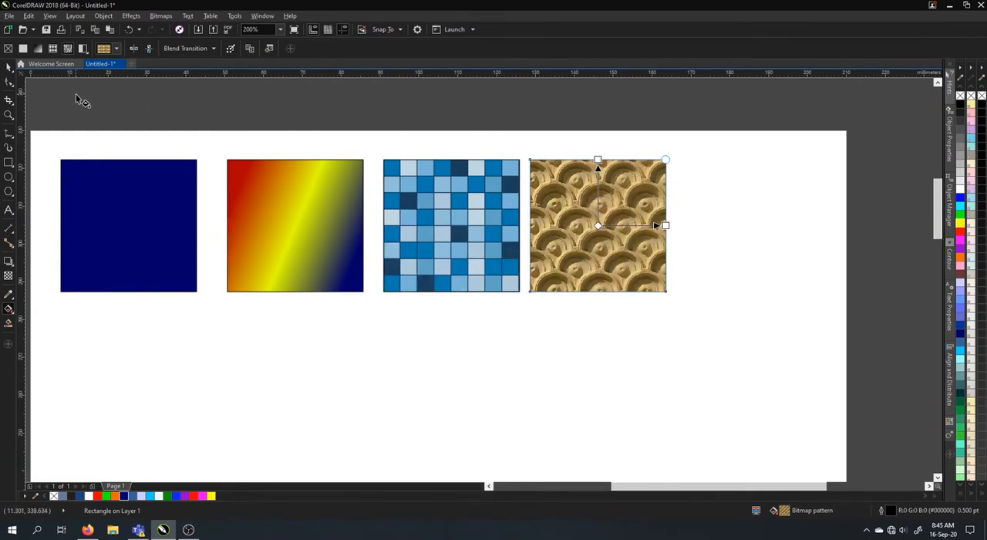
Replace the fourth square's fill with the red brick bitmap pattern from the Starter Pack
{"action": "left_click", "coordinate": [116, 49]}
{"action": "left_click", "coordinate": [112, 100]}
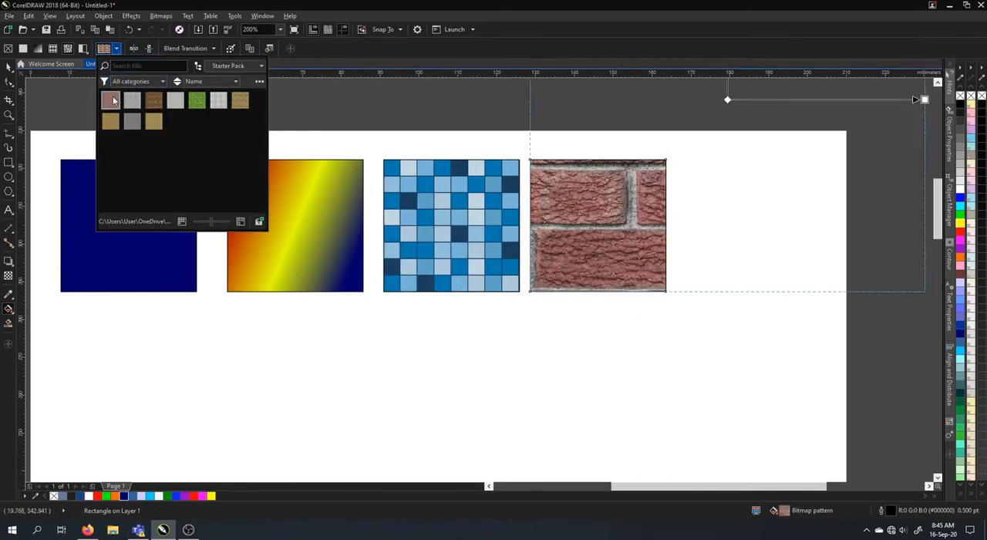
Center the brick pattern on the fourth square and scale its tile down to the square's width and height
{"action": "left_click", "coordinate": [739, 103]}
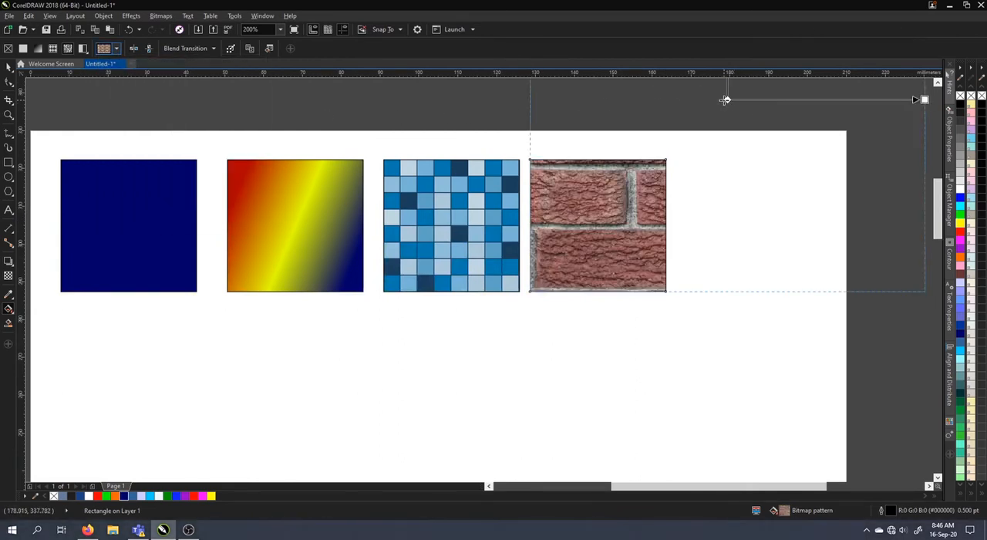
{"action": "left_click_drag", "start_coordinate": [731, 100], "coordinate": [592, 226]}
{"action": "left_click_drag", "start_coordinate": [784, 225], "coordinate": [627, 299]}
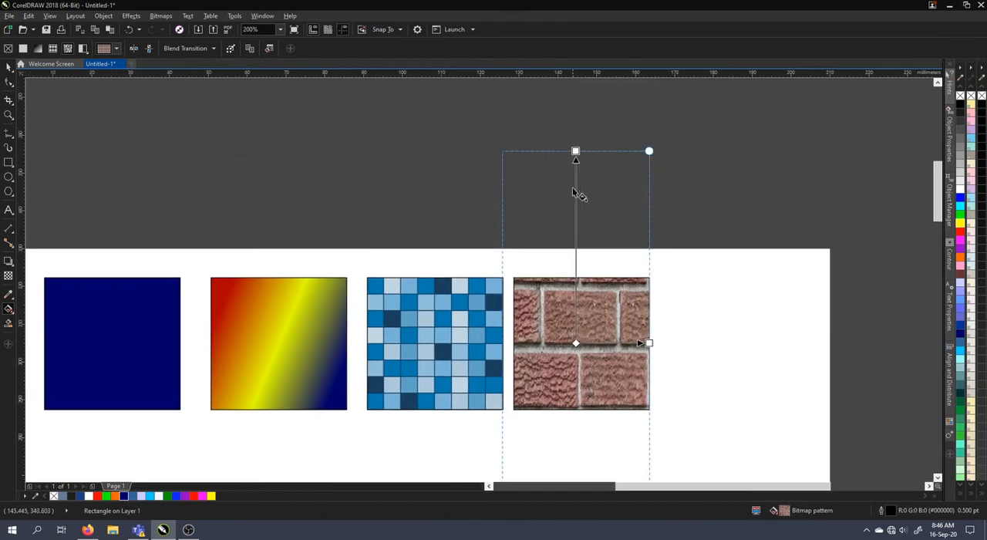
{"action": "left_click_drag", "start_coordinate": [574, 149], "coordinate": [575, 277]}
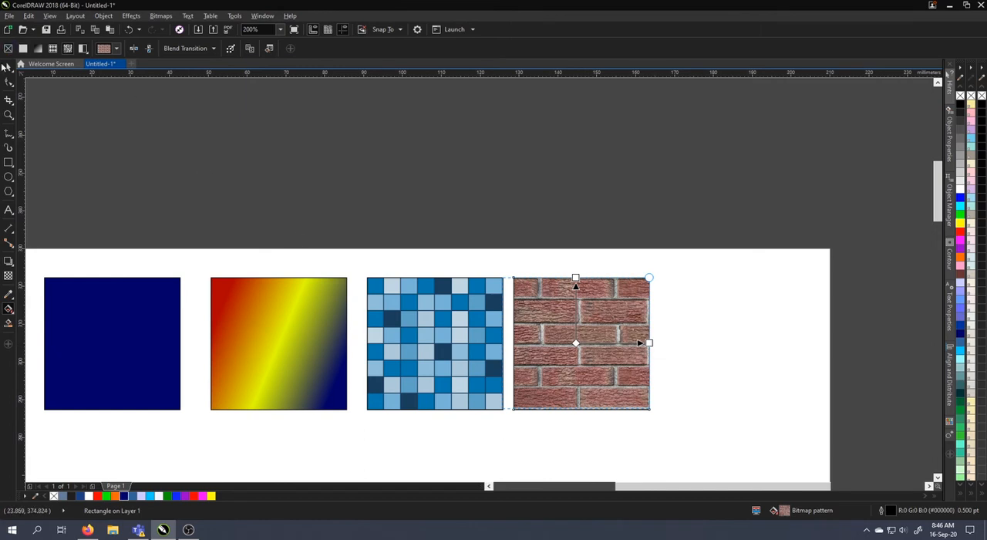
Duplicate the brick-filled square to its right to make a fifth square in the row
{"action": "left_click", "coordinate": [6, 68]}
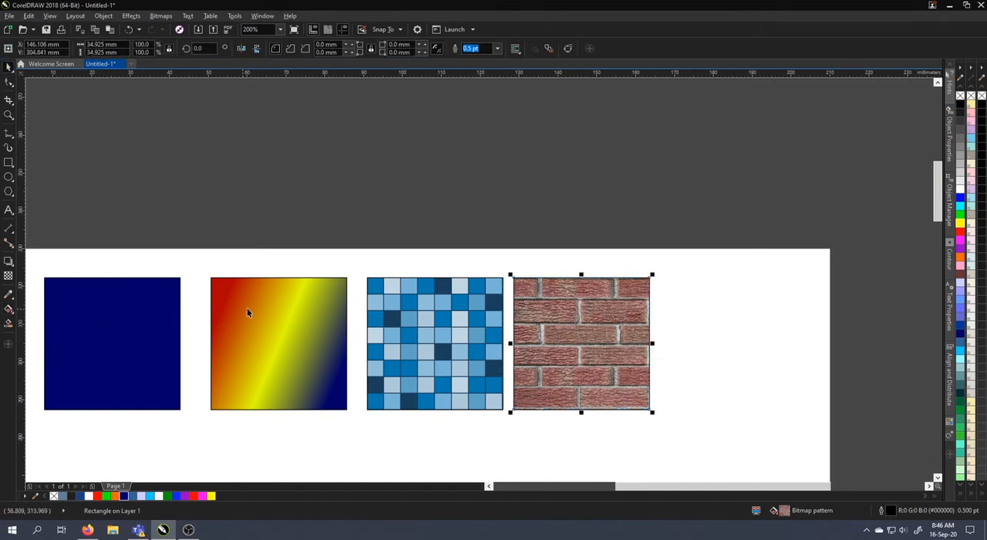
{"action": "left_click_drag", "start_coordinate": [478, 304], "coordinate": [454, 199]}
{"action": "left_click", "coordinate": [577, 215]}
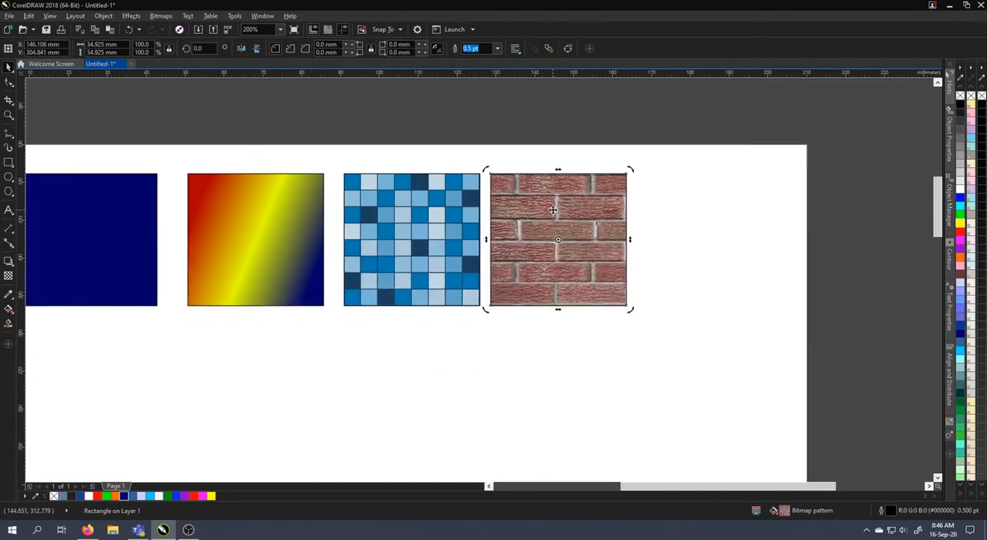
{"action": "left_click_drag", "start_coordinate": [552, 209], "coordinate": [714, 221]}
{"action": "right_click", "coordinate": [714, 222]}
{"action": "left_click", "coordinate": [700, 357]}
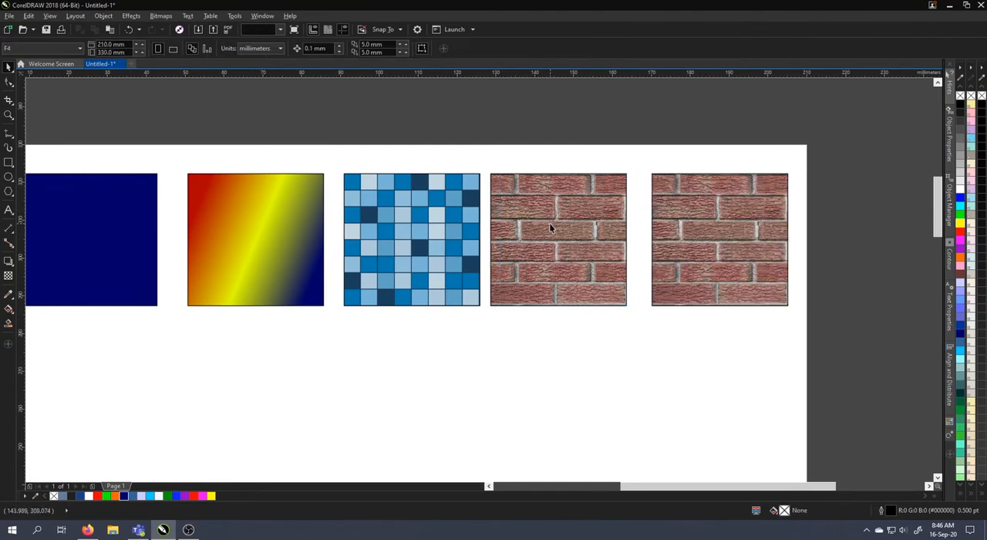
Replace the fifth square's brick fill with a two-color pattern fill
{"action": "left_click", "coordinate": [550, 227]}
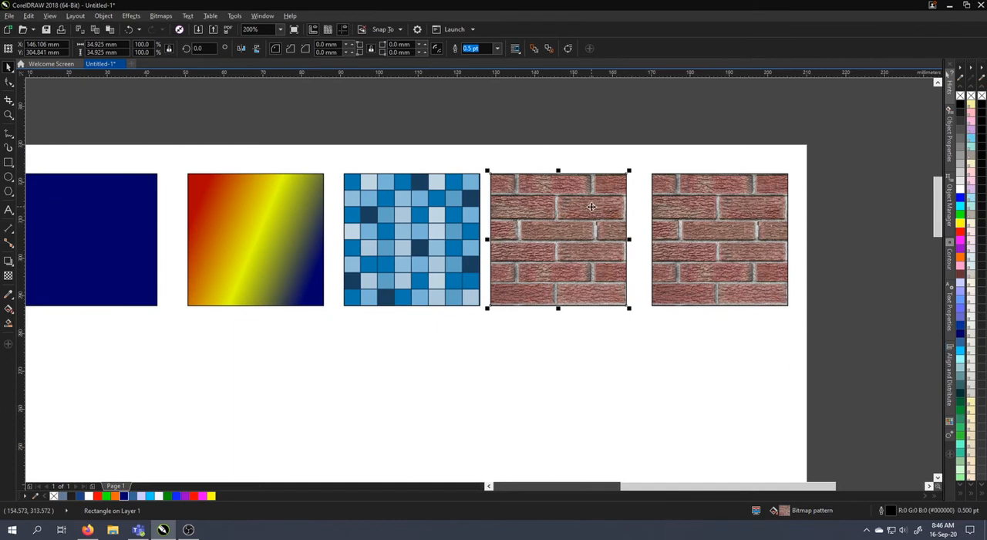
{"action": "left_click", "coordinate": [576, 244]}
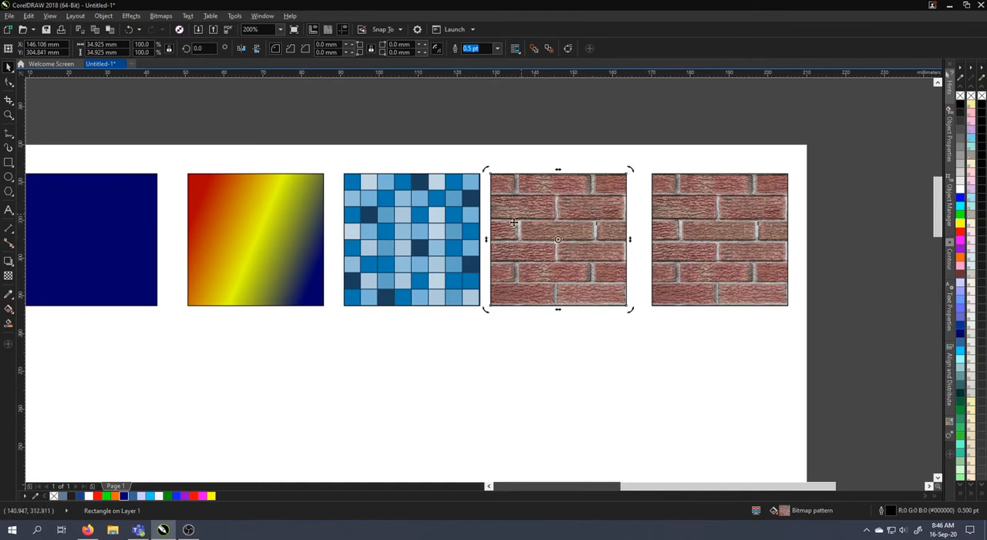
{"action": "left_click", "coordinate": [711, 246]}
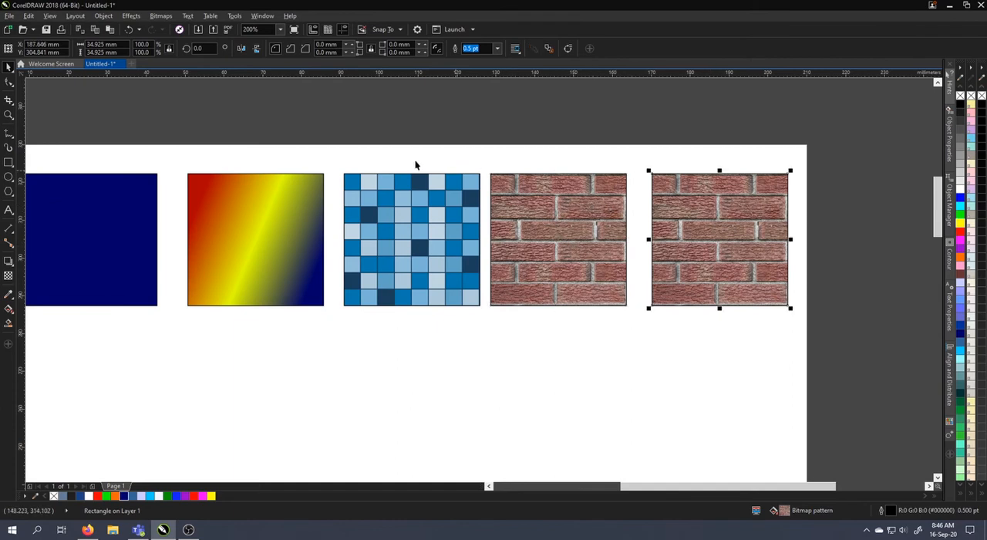
{"action": "left_click", "coordinate": [8, 308]}
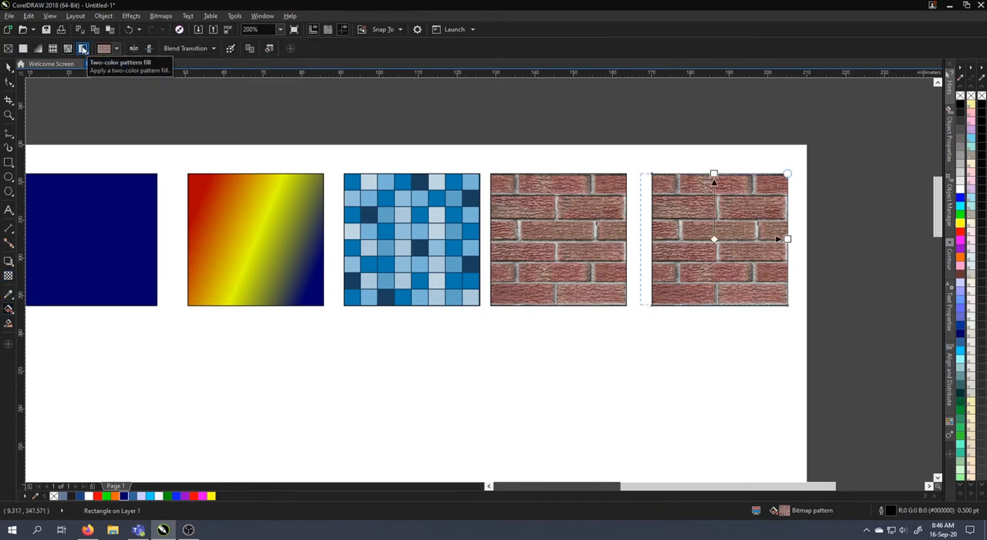
{"action": "left_click", "coordinate": [82, 48]}
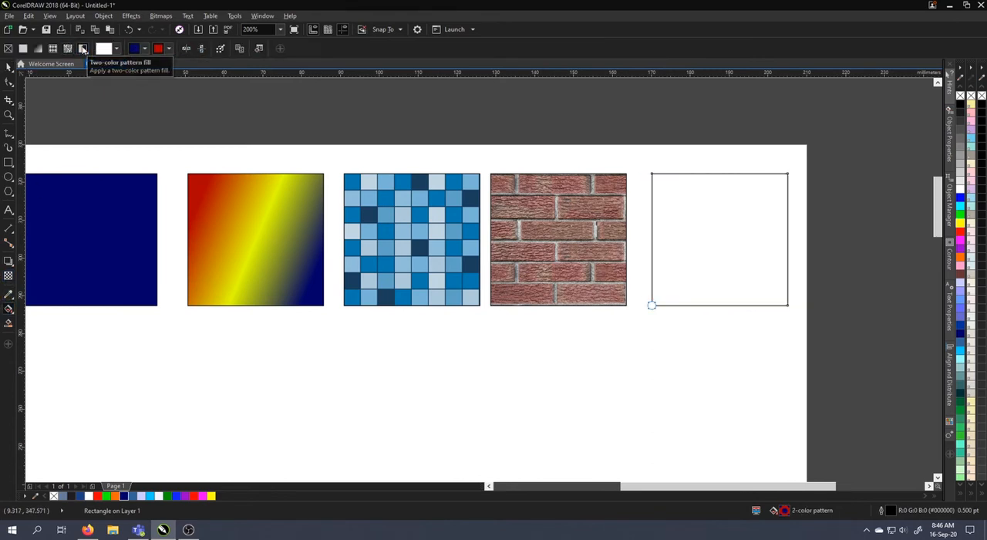
{"action": "left_click", "coordinate": [108, 50]}
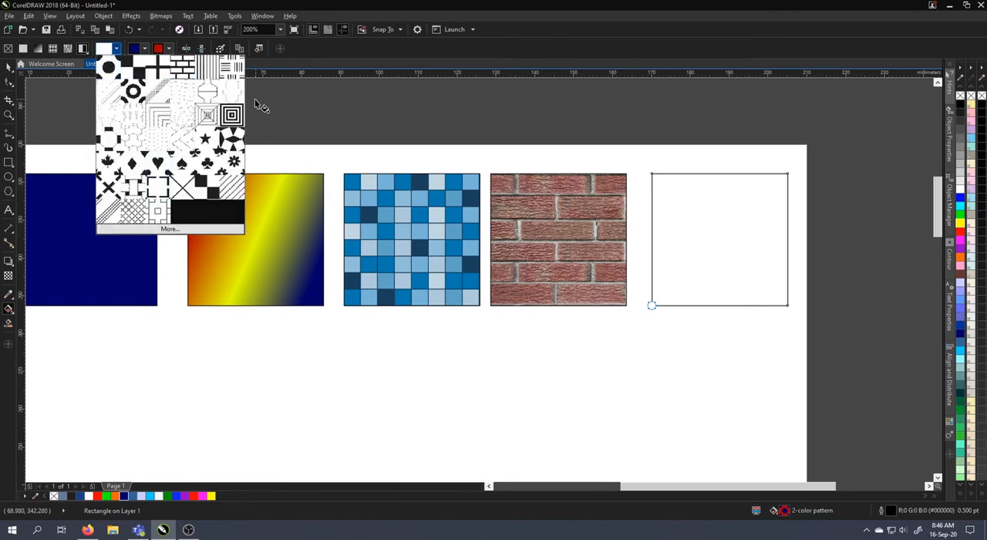
{"action": "left_click", "coordinate": [232, 68]}
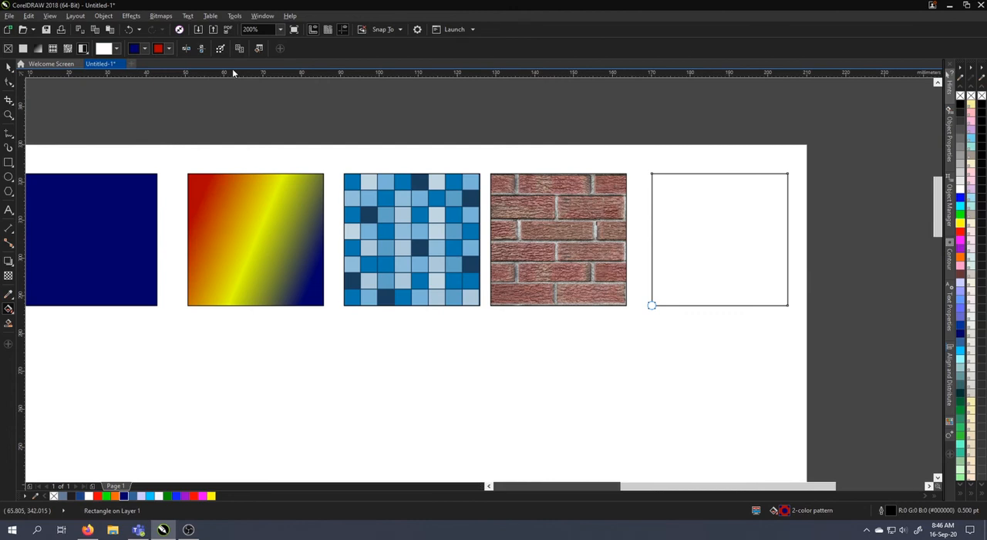
Set the fifth square's two-color pattern to a white front color and a red #FF0000 back color
{"action": "left_click", "coordinate": [144, 49]}
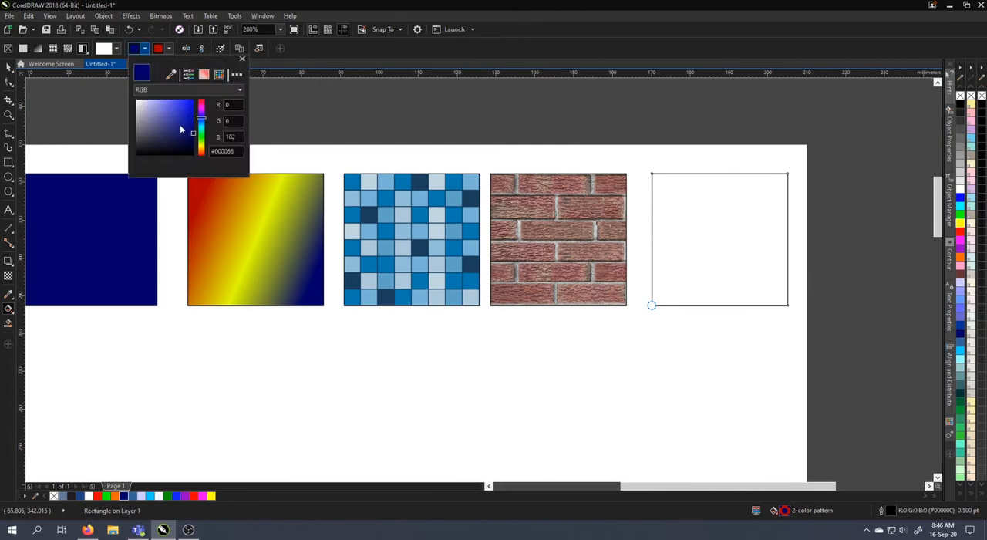
{"action": "left_click_drag", "start_coordinate": [179, 131], "coordinate": [122, 86]}
{"action": "left_click", "coordinate": [165, 51]}
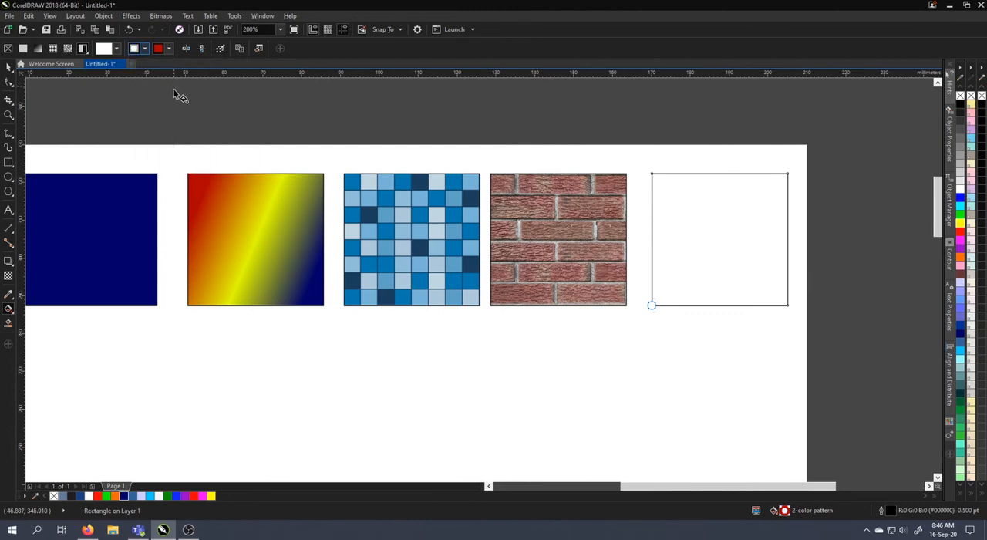
{"action": "left_click", "coordinate": [168, 51]}
{"action": "left_click_drag", "start_coordinate": [182, 114], "coordinate": [312, 85]}
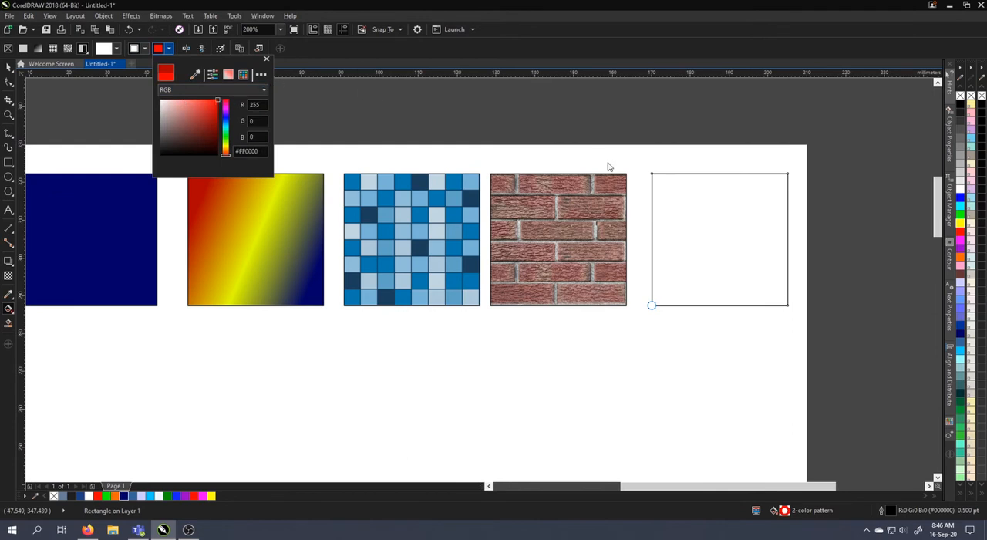
{"action": "left_click", "coordinate": [623, 131]}
Apply the basket-weave line pattern to the fifth square, centered and with its tile scaled to the square's width and height
{"action": "left_click_drag", "start_coordinate": [708, 231], "coordinate": [709, 288]}
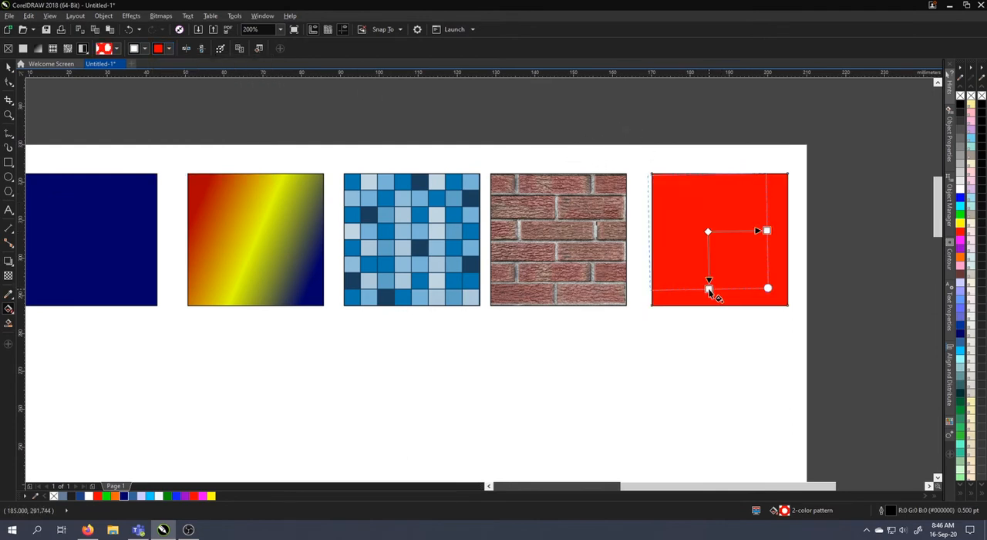
{"action": "left_click", "coordinate": [117, 49]}
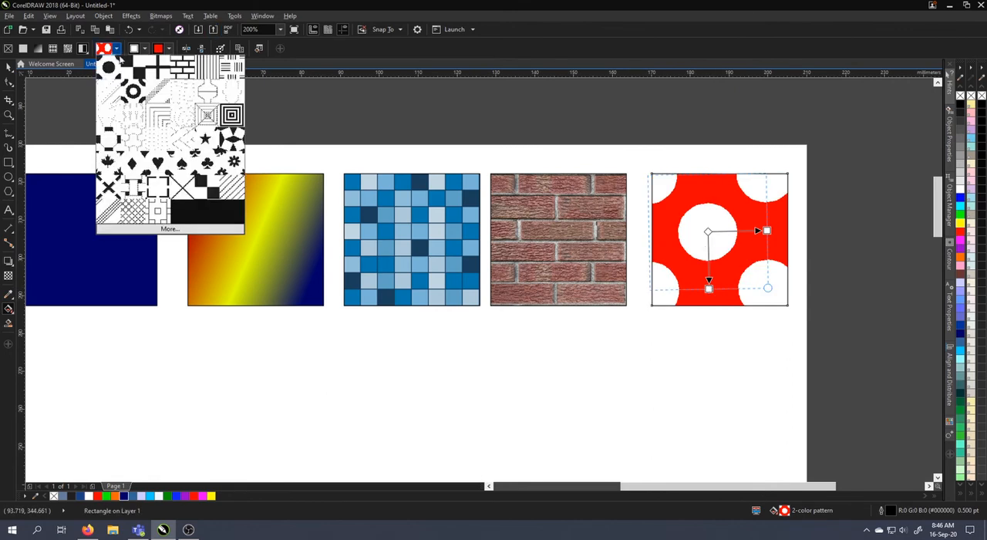
{"action": "left_click", "coordinate": [232, 67]}
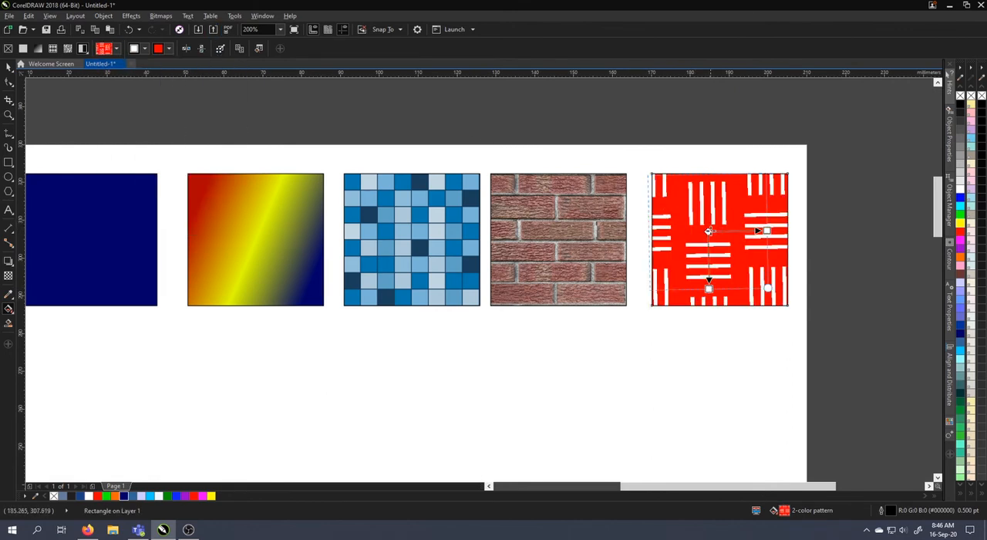
{"action": "left_click_drag", "start_coordinate": [709, 230], "coordinate": [787, 240]}
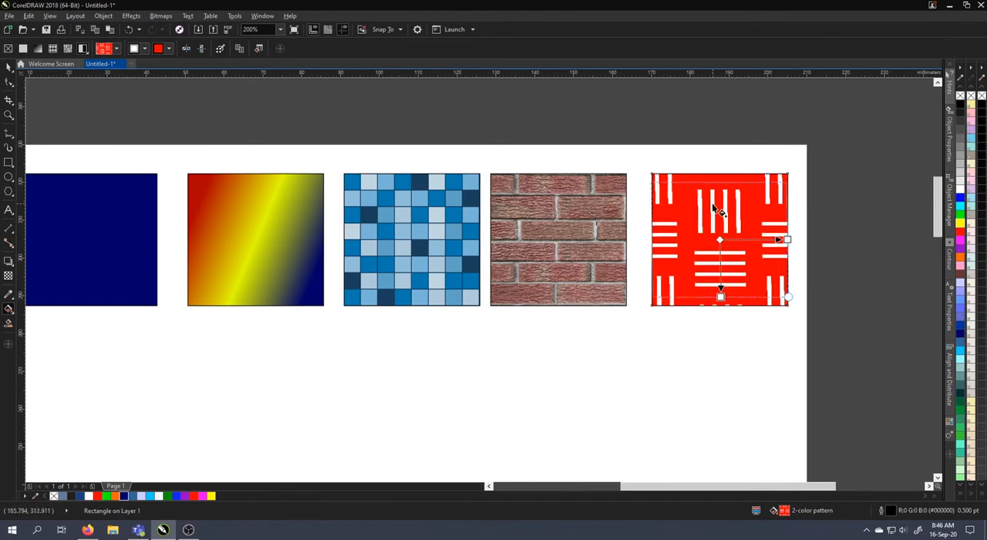
{"action": "left_click_drag", "start_coordinate": [719, 296], "coordinate": [719, 304]}
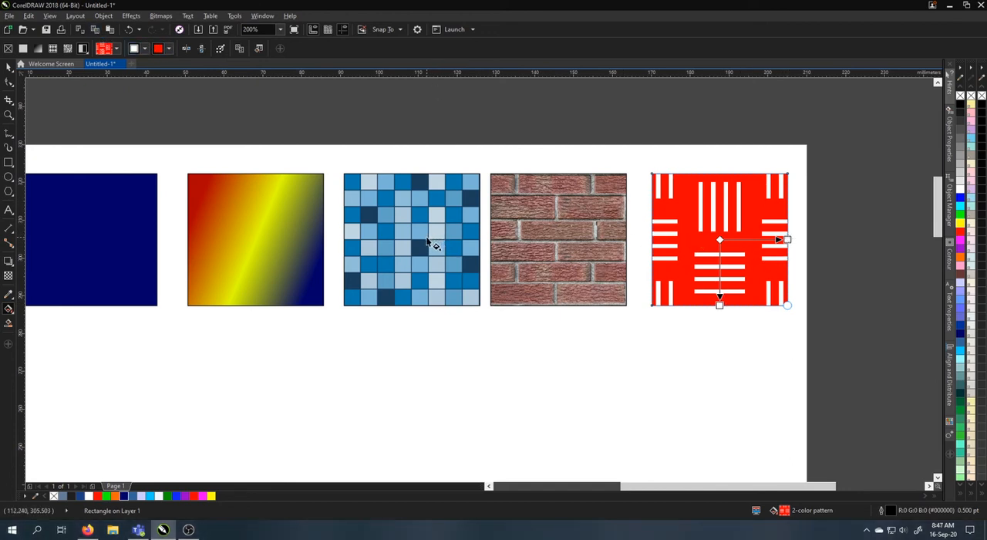
Set the front color of the fifth square's line pattern to yellow #FFD900 and deselect the square
{"action": "left_click", "coordinate": [158, 49]}
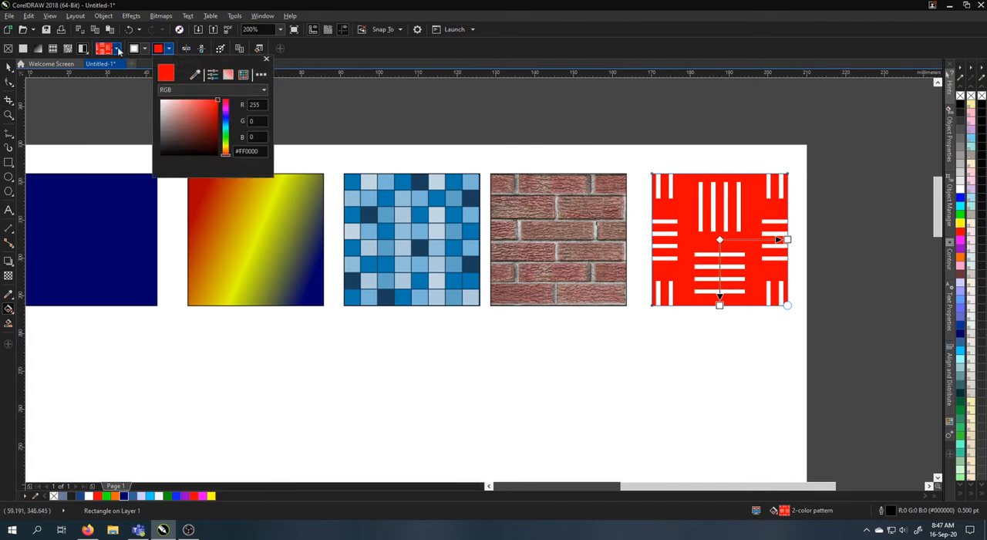
{"action": "left_click", "coordinate": [143, 49]}
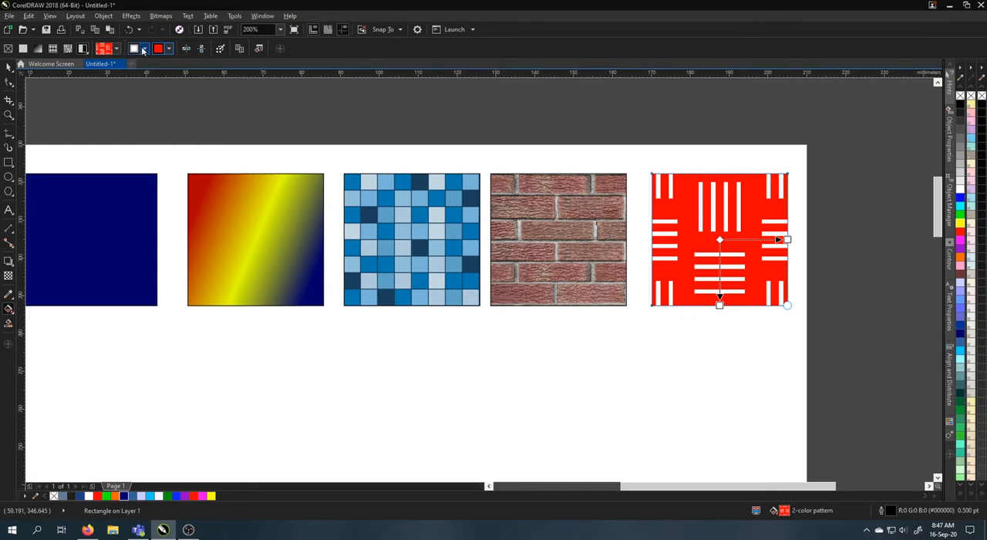
{"action": "left_click", "coordinate": [144, 49]}
{"action": "left_click_drag", "start_coordinate": [201, 142], "coordinate": [201, 149]}
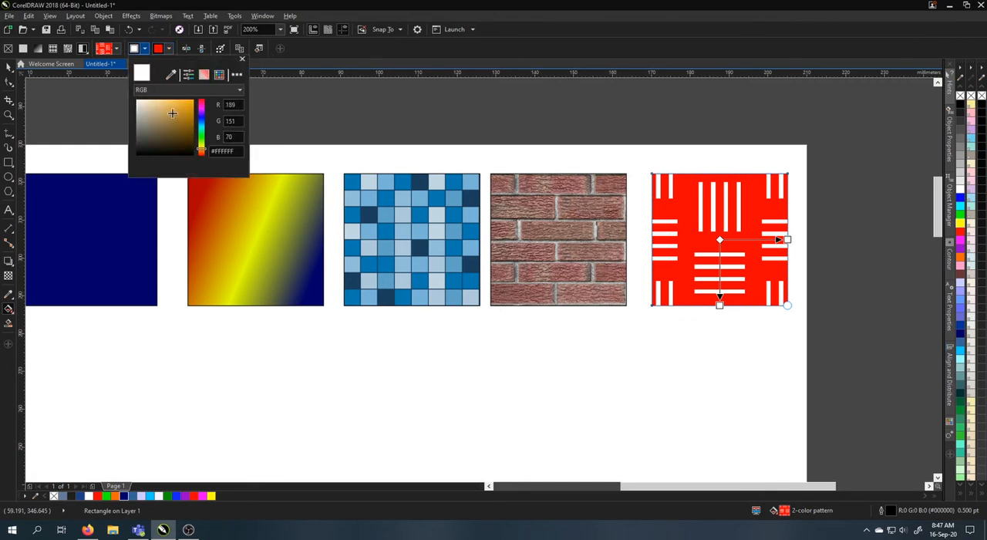
{"action": "left_click_drag", "start_coordinate": [172, 112], "coordinate": [194, 86]}
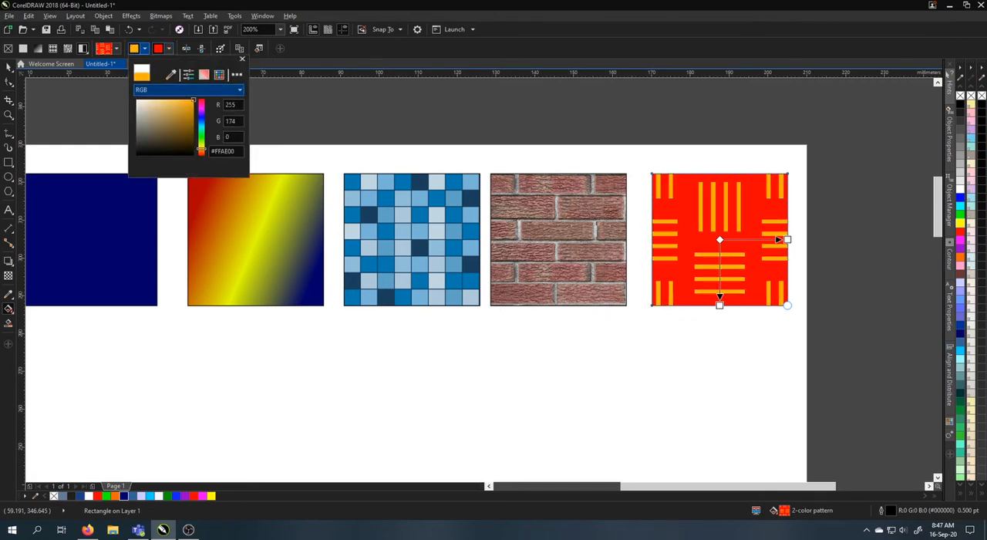
{"action": "left_click", "coordinate": [203, 147]}
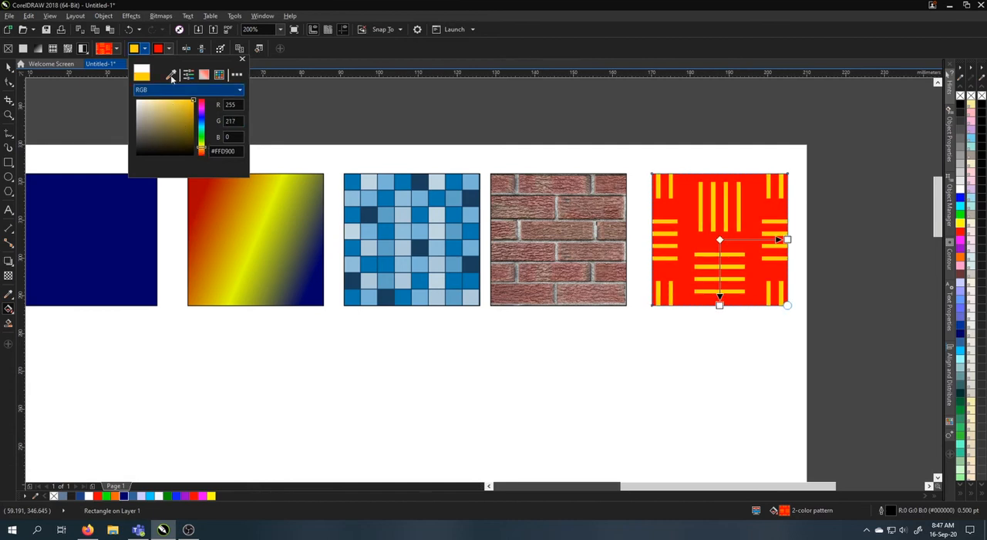
{"action": "left_click", "coordinate": [145, 49]}
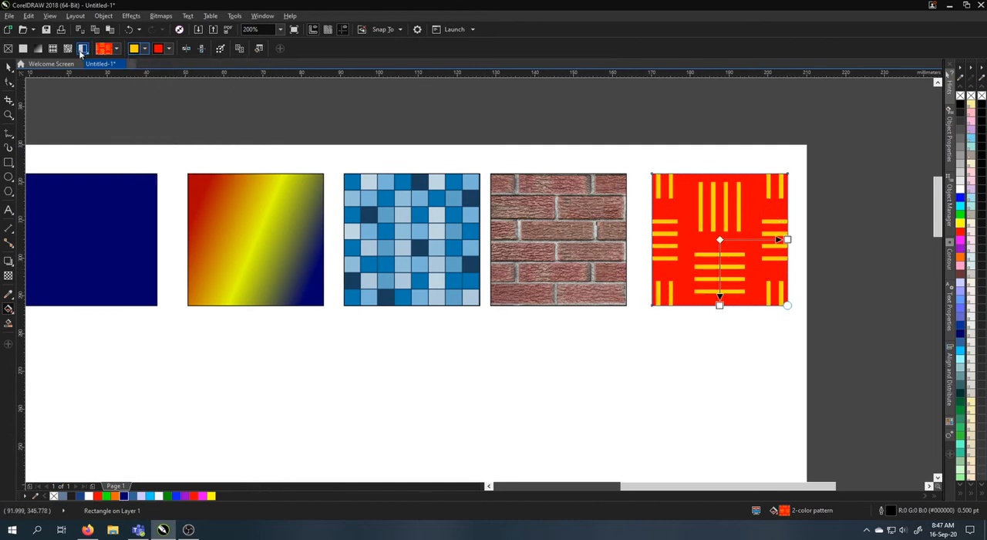
{"action": "left_click", "coordinate": [9, 66]}
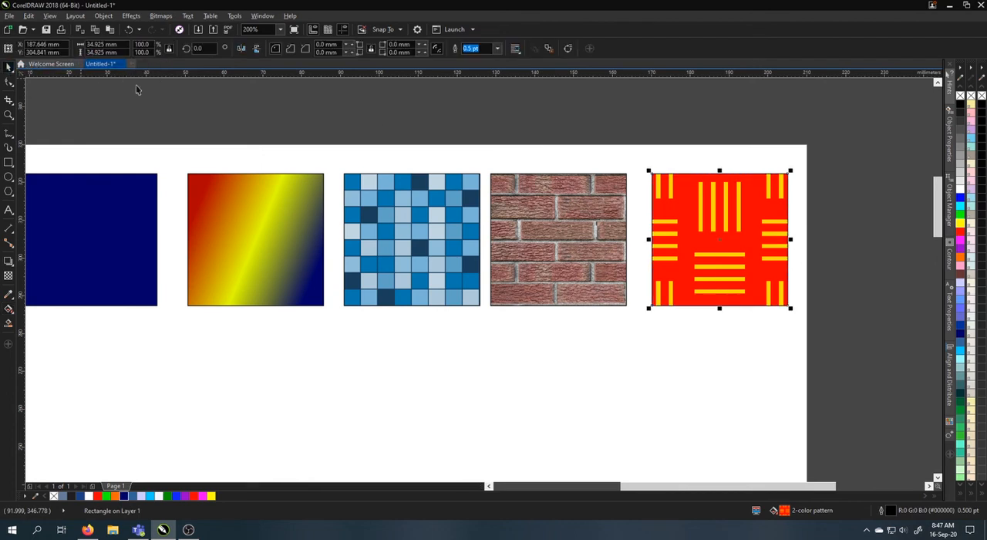
{"action": "left_click", "coordinate": [738, 164]}
Duplicate the explanatory notes text block up and to the left, overlapping the row of squares
{"action": "scroll", "coordinate": [826, 161], "scroll_direction": "down", "scroll_amount": 2}
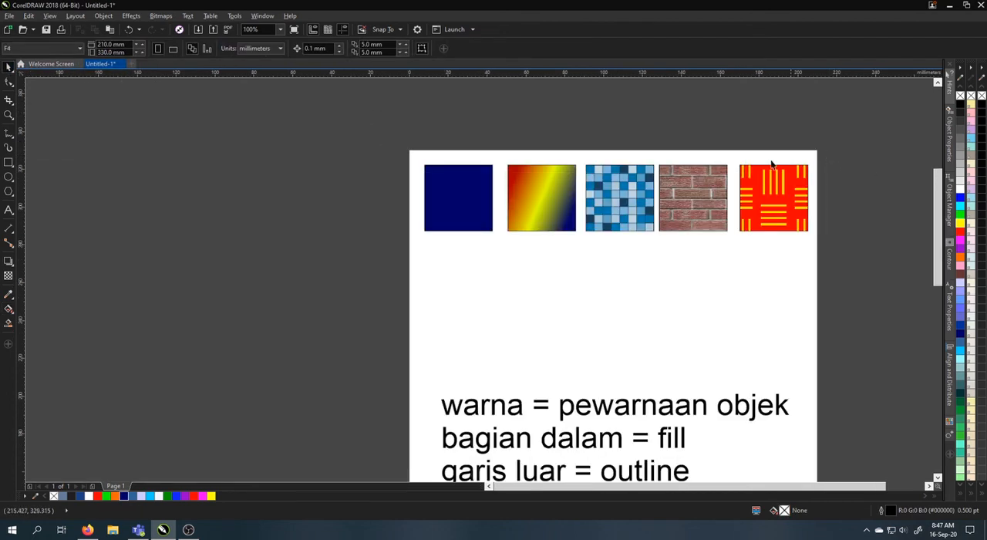
{"action": "left_click_drag", "start_coordinate": [601, 286], "coordinate": [621, 197]}
{"action": "scroll", "coordinate": [579, 361], "scroll_direction": "down", "scroll_amount": 2}
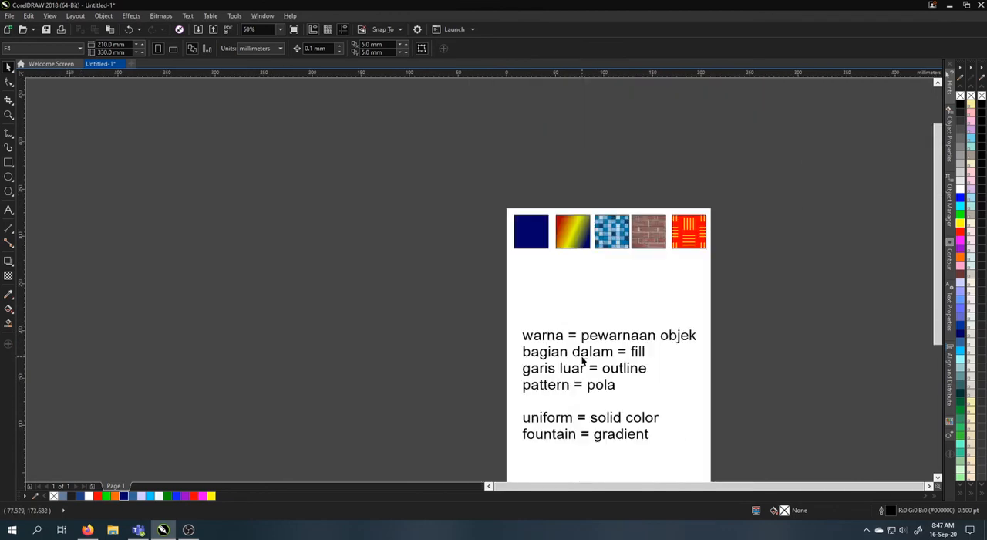
{"action": "left_click", "coordinate": [555, 433]}
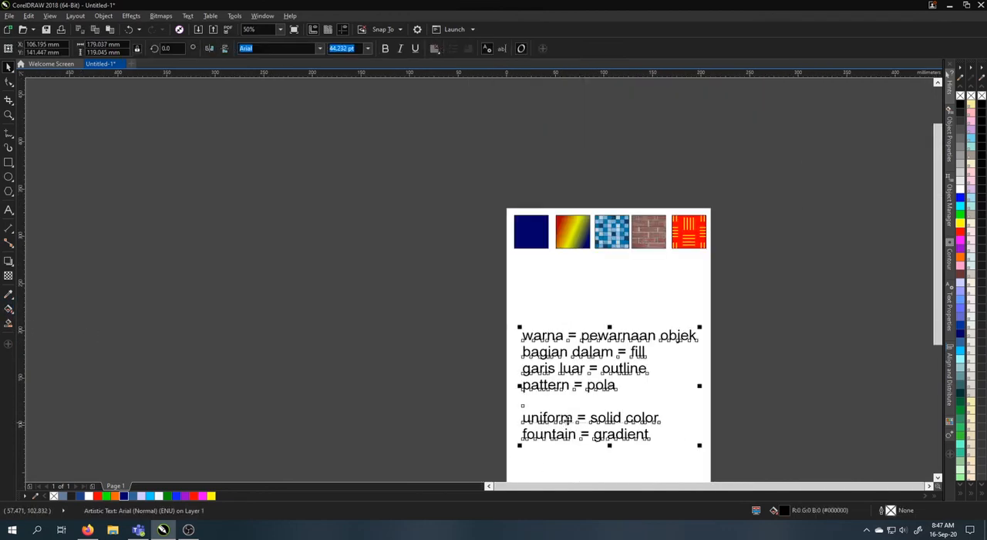
{"action": "left_click_drag", "start_coordinate": [597, 423], "coordinate": [526, 280]}
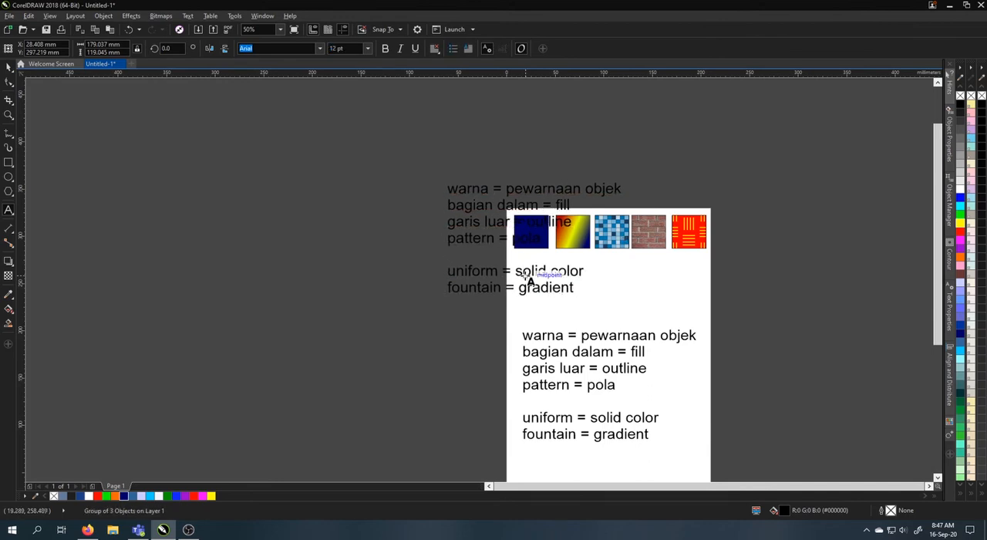
{"action": "left_click", "coordinate": [528, 273]}
{"action": "left_click", "coordinate": [544, 272]}
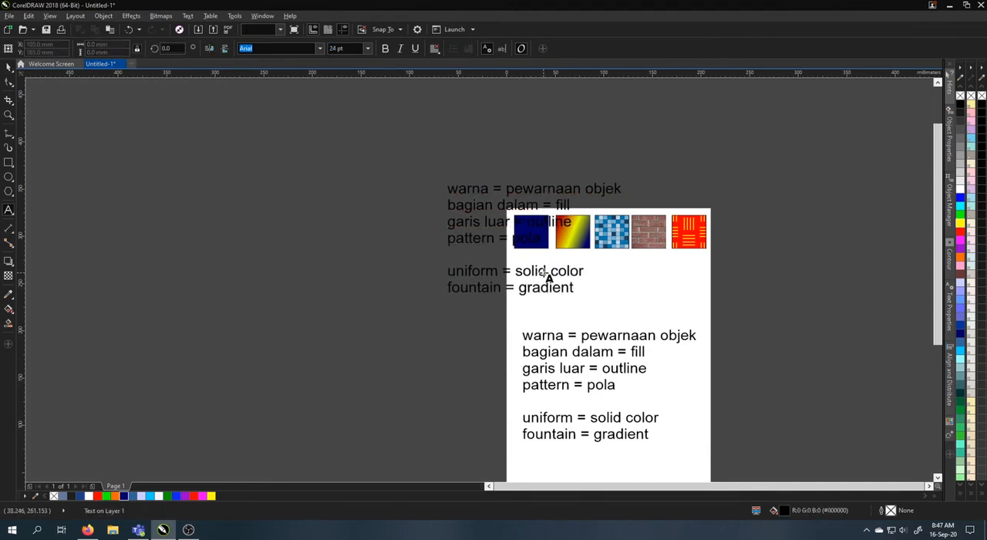
{"action": "left_click", "coordinate": [8, 67]}
{"action": "left_click", "coordinate": [478, 275]}
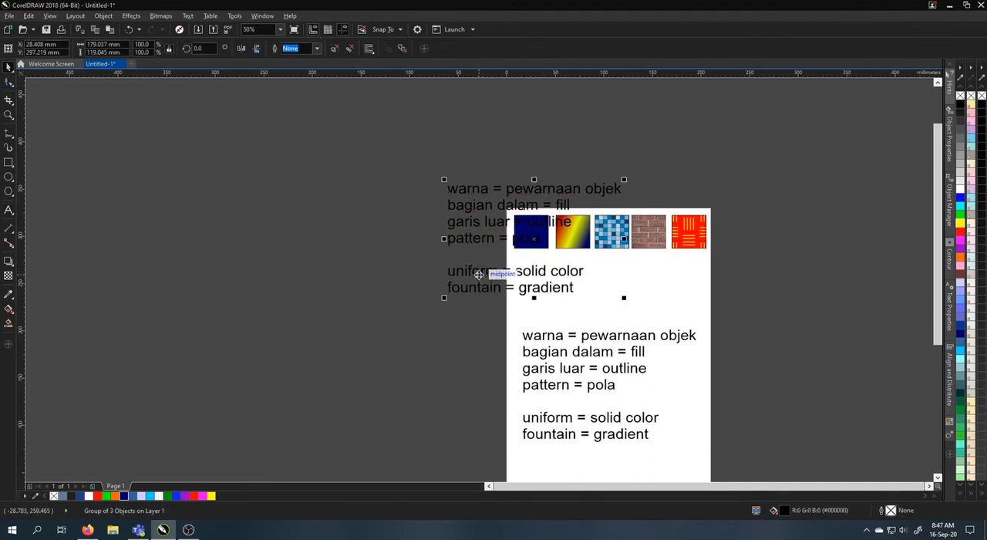
{"action": "key", "text": "Escape"}
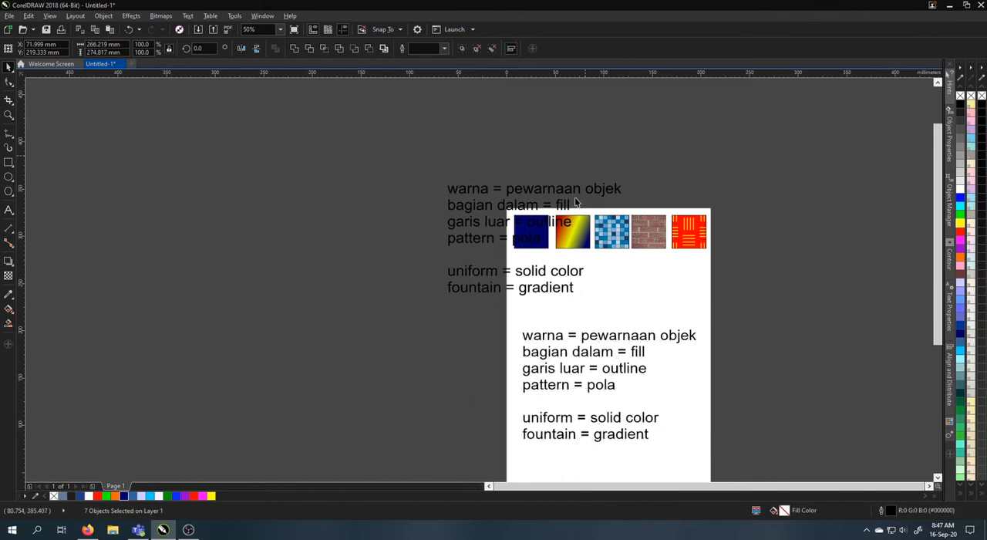
Undo the recent duplication and movement of the explanatory notes text
{"action": "double_click", "coordinate": [560, 276]}
{"action": "left_click_drag", "start_coordinate": [560, 275], "coordinate": [594, 302]}
{"action": "key", "text": "Delete"}
{"action": "key", "text": "ctrl+z"}
{"action": "key", "text": "ctrl+z"}
{"action": "key", "text": "ctrl+z"}
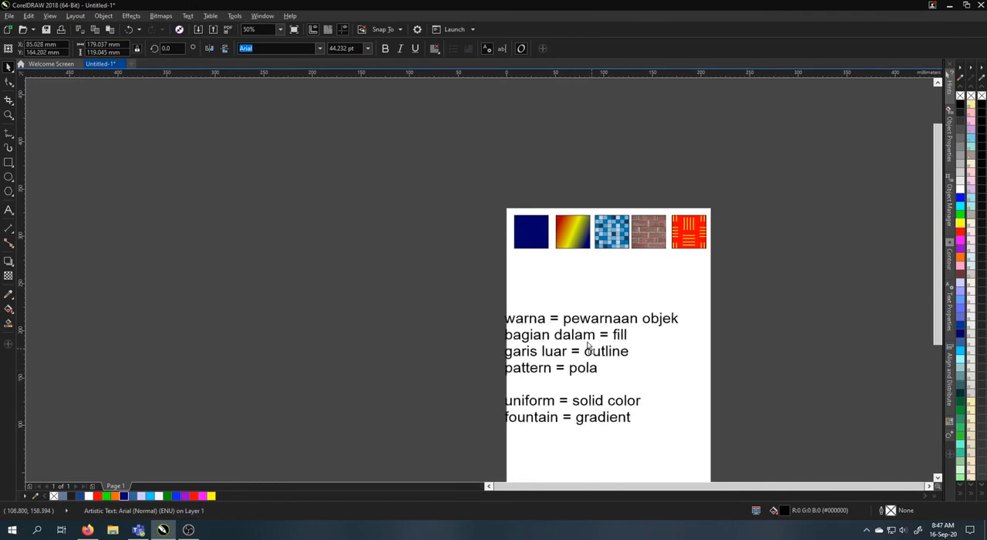
{"action": "key", "text": "ctrl+z"}
Replace the entire text of the notes copy directly below the squares with "uniform"
{"action": "double_click", "coordinate": [609, 261]}
{"action": "key", "text": "ctrl+a"}
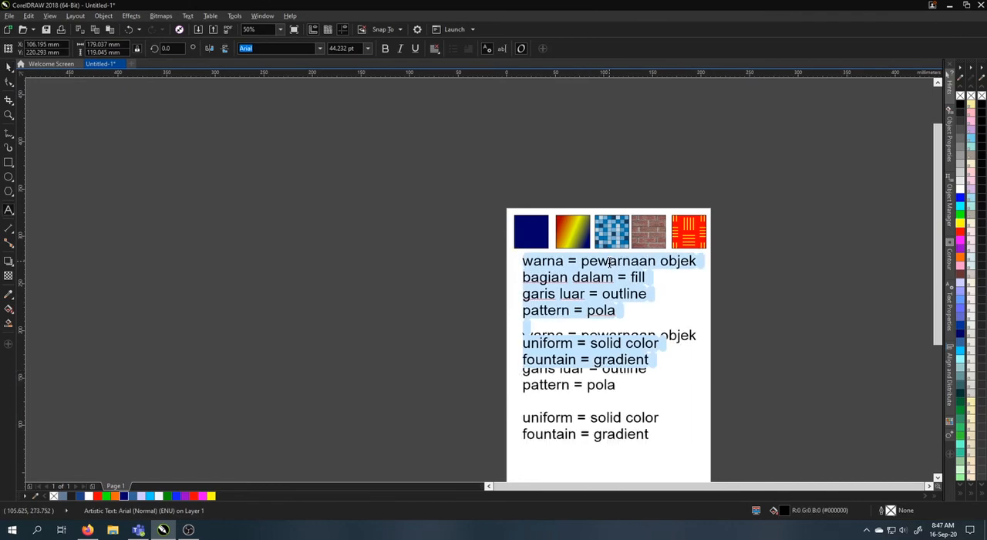
{"action": "type", "text": "uniform"}
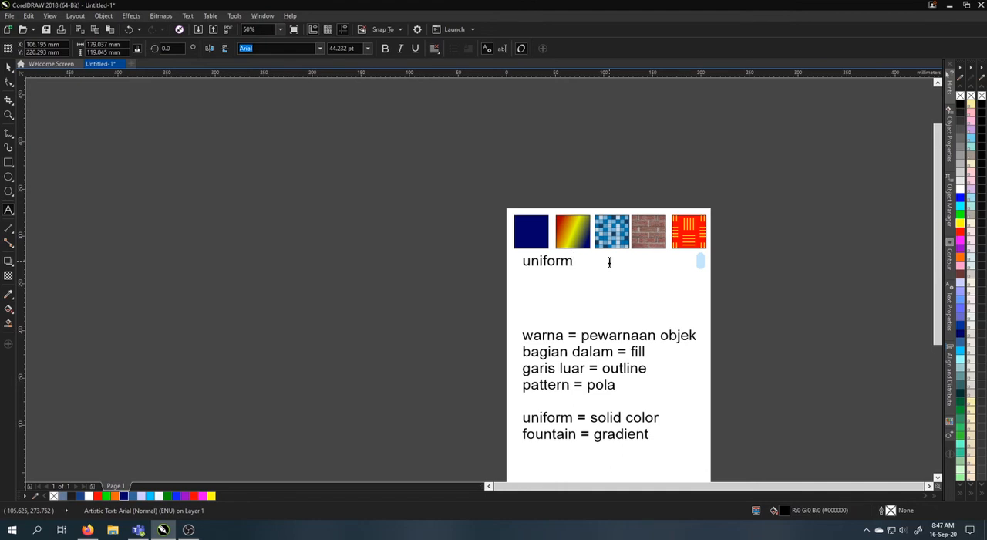
{"action": "left_click", "coordinate": [10, 68]}
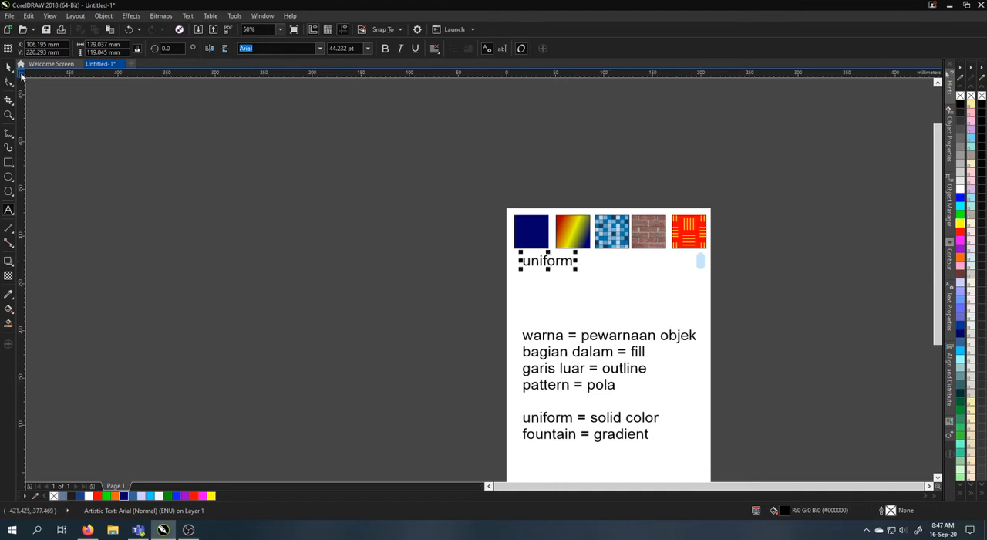
Scale the "uniform" label to about 25 pt under the first square and copy it below the second square as "fountain"
{"action": "scroll", "coordinate": [566, 258], "scroll_direction": "up", "scroll_amount": 1}
{"action": "left_click_drag", "start_coordinate": [582, 279], "coordinate": [596, 256]}
{"action": "right_click", "coordinate": [596, 256]}
{"action": "double_click", "coordinate": [596, 254]}
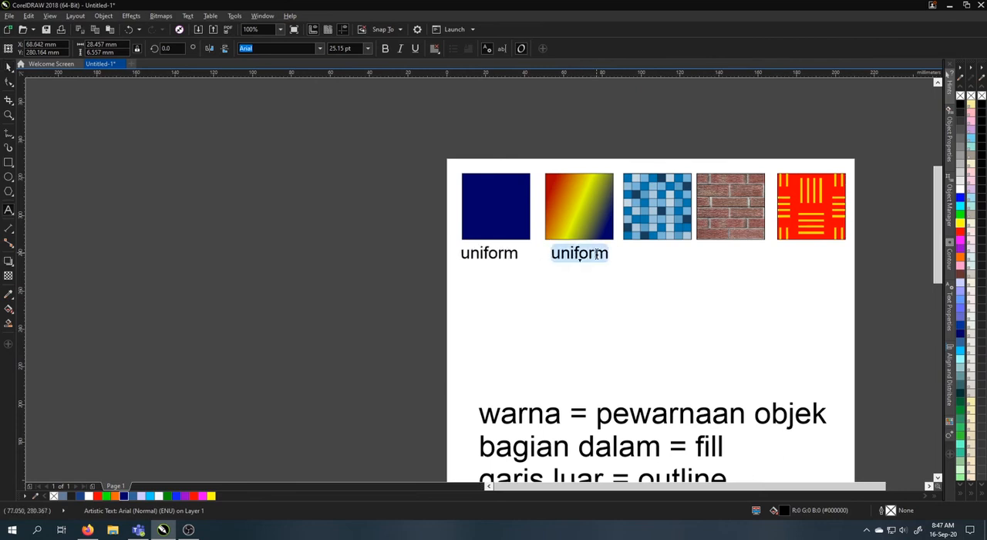
{"action": "type", "text": "fo"}
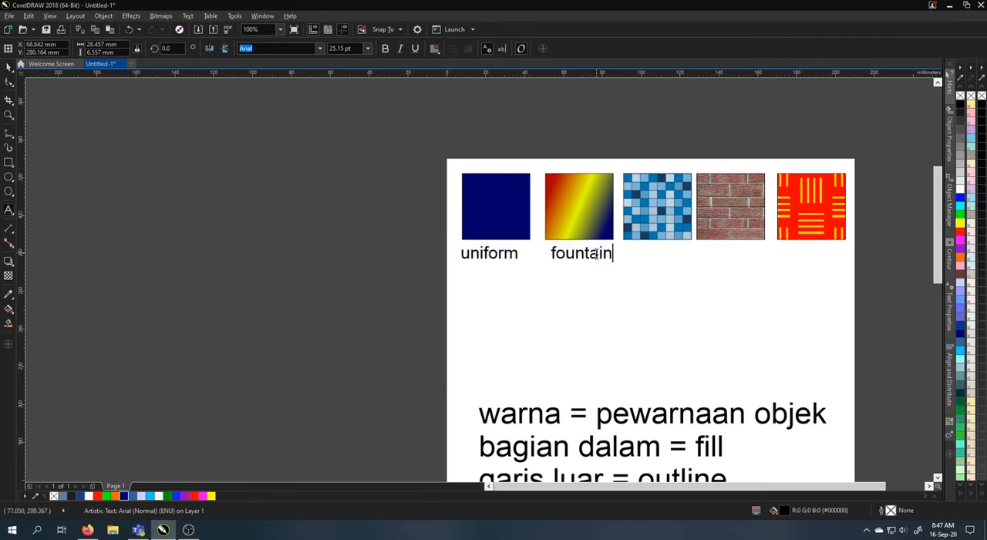
{"action": "type", "text": "untain"}
{"action": "left_click", "coordinate": [5, 63]}
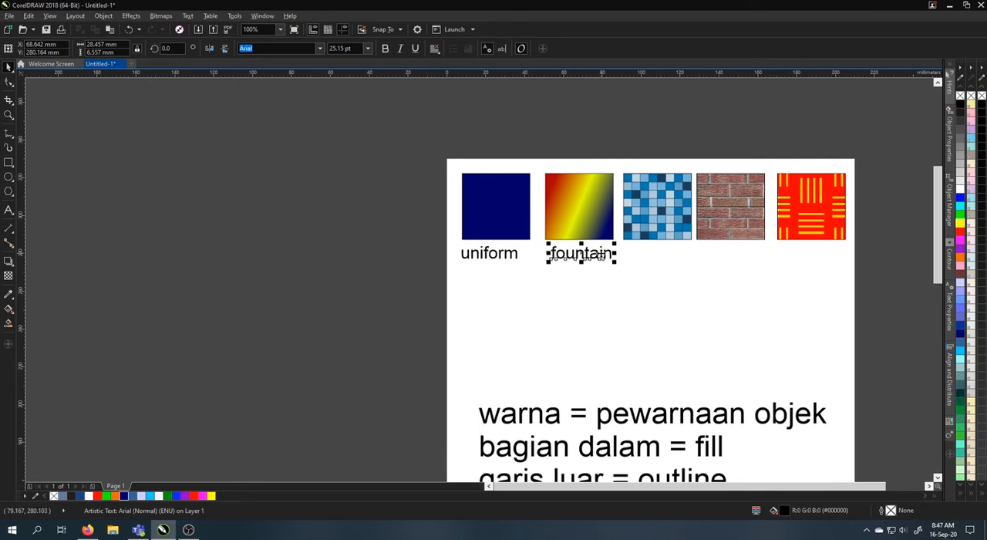
Copy the "fountain" label below the third square and change its text to "vector pattern" on two lines
{"action": "left_click_drag", "start_coordinate": [599, 254], "coordinate": [682, 263]}
{"action": "right_click", "coordinate": [682, 263]}
{"action": "double_click", "coordinate": [679, 255]}
{"action": "double_click", "coordinate": [680, 255]}
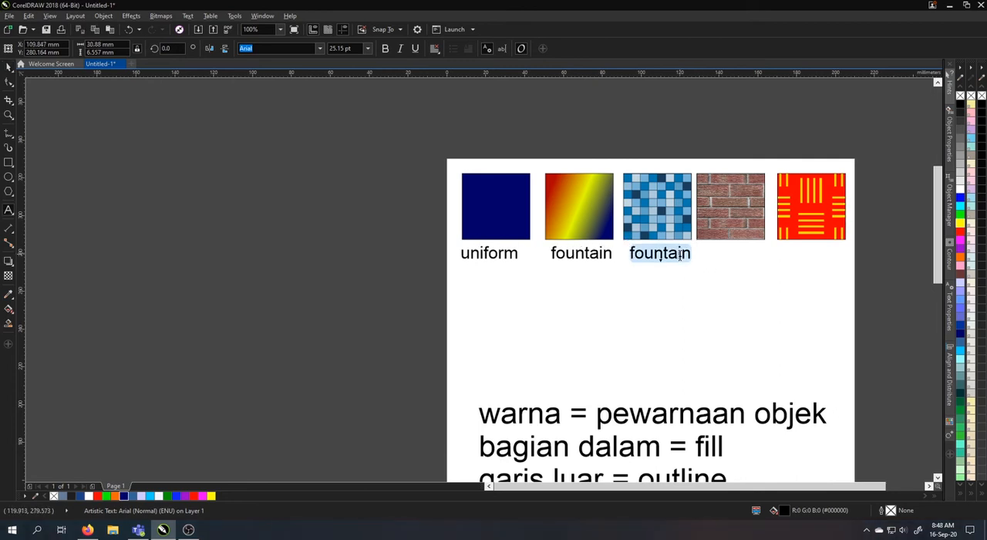
{"action": "type", "text": "vector"}
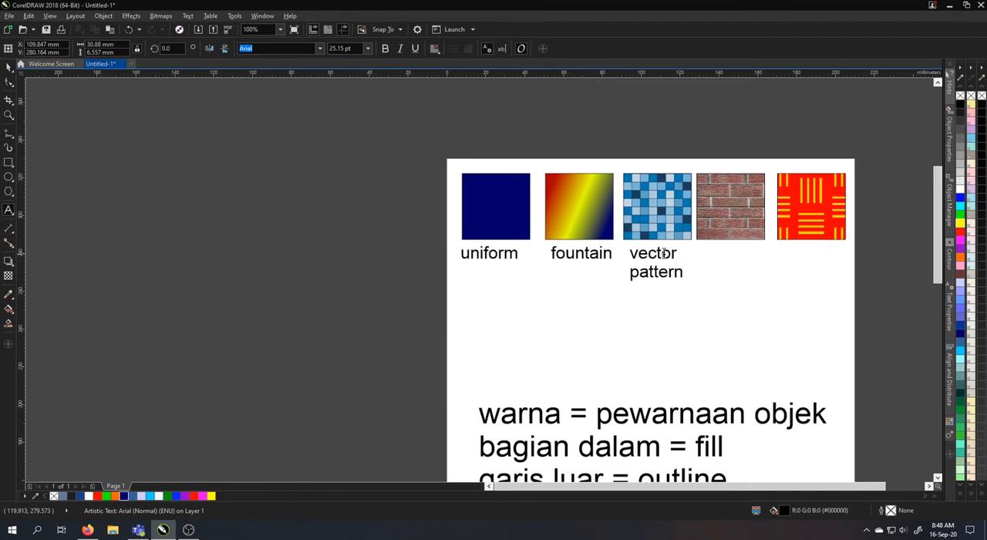
{"action": "left_click", "coordinate": [8, 67]}
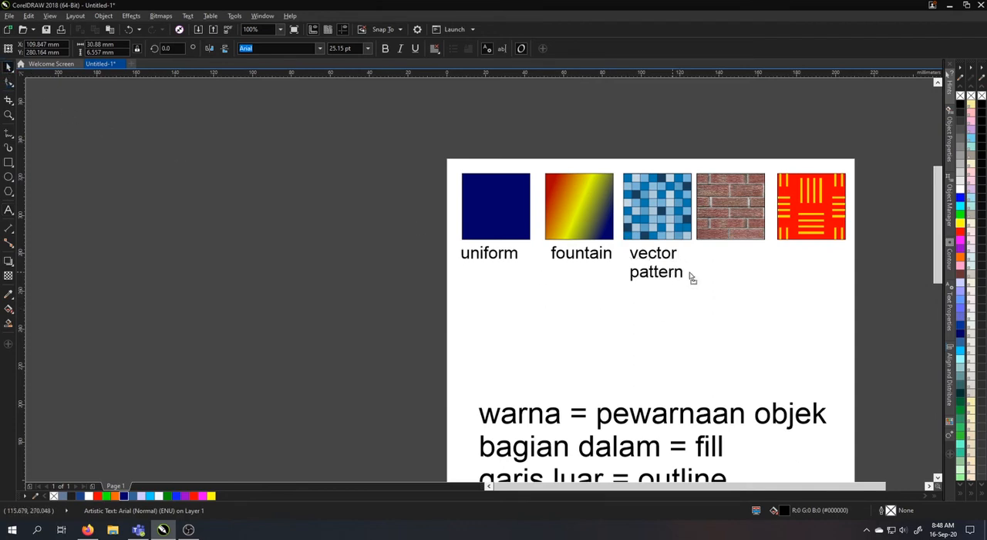
Copy the "vector pattern" label below the brick square and change its text to "bitmap pattern" on two lines
{"action": "left_click_drag", "start_coordinate": [690, 273], "coordinate": [750, 276]}
{"action": "right_click", "coordinate": [750, 276]}
{"action": "double_click", "coordinate": [749, 276]}
{"action": "type", "text": "b"}
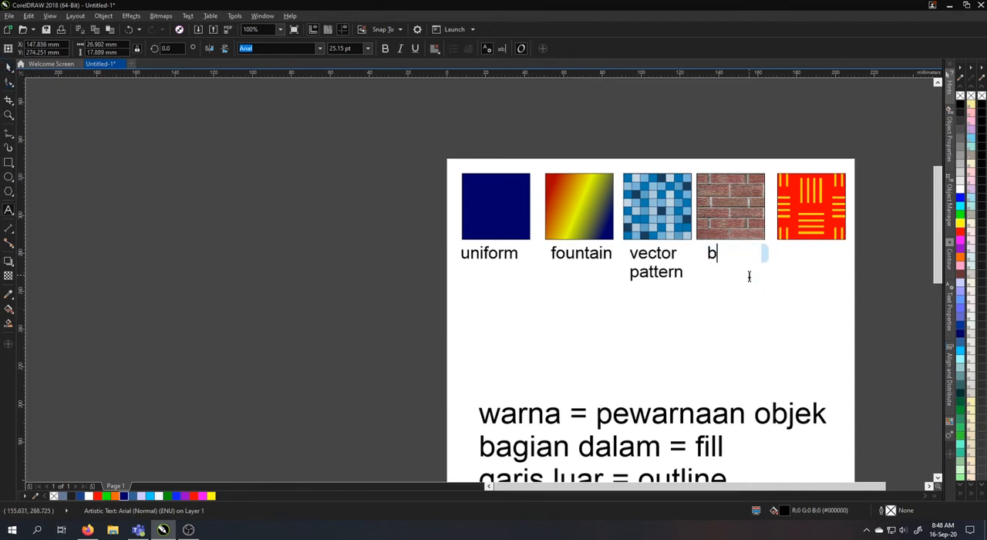
{"action": "type", "text": "itmap pattern"}
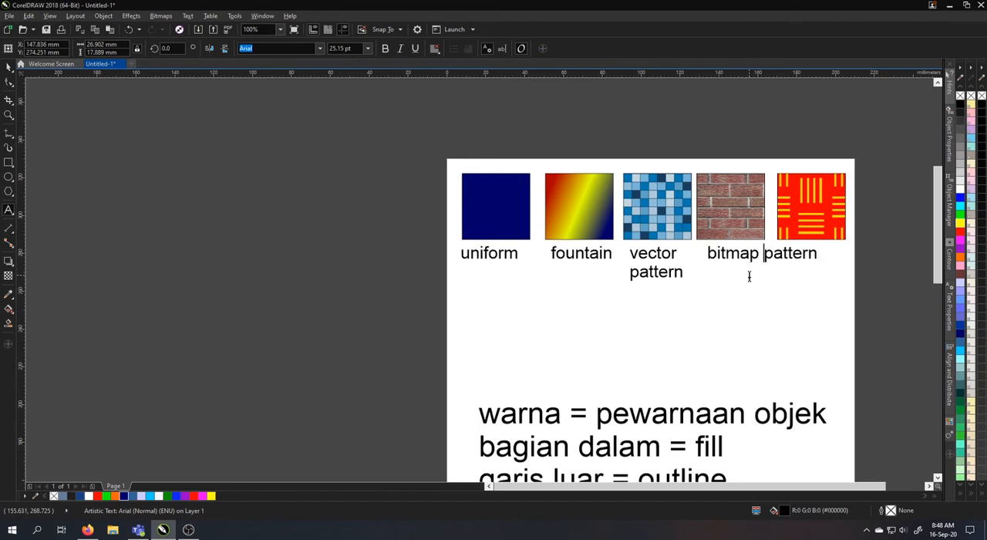
{"action": "key", "text": "Return"}
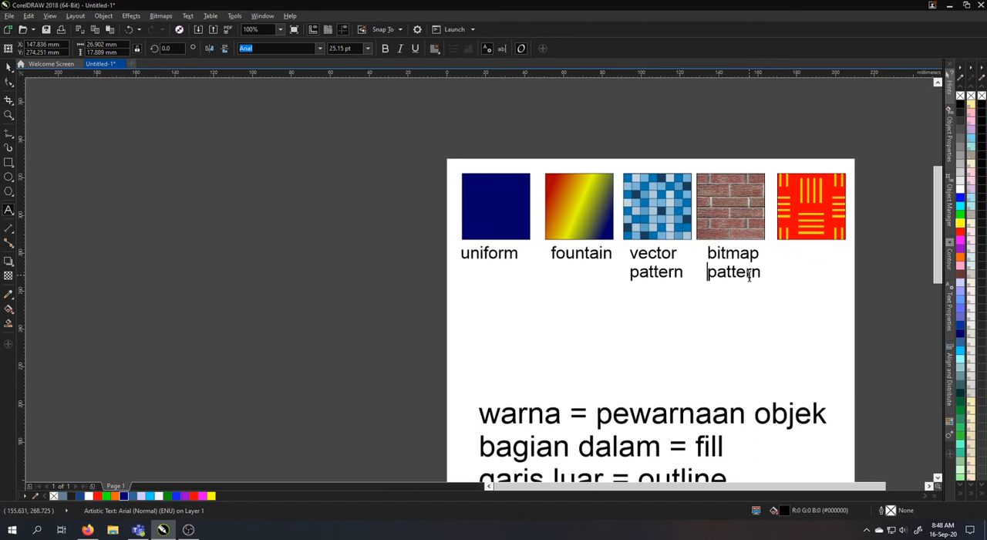
{"action": "left_click", "coordinate": [8, 67]}
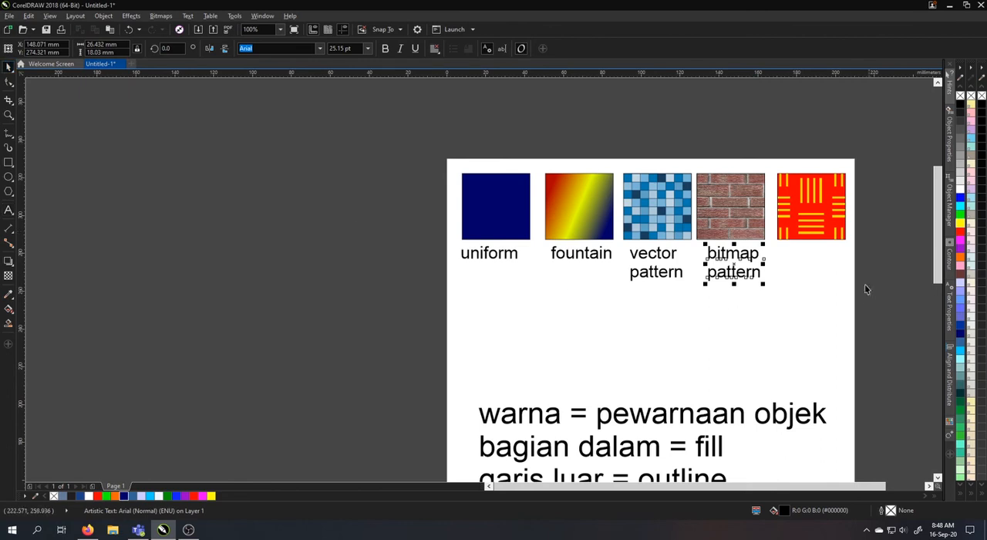
Copy the "bitmap pattern" label below the fifth square, change its text to "2 color pattern" on two lines, and deselect it
{"action": "left_click_drag", "start_coordinate": [721, 275], "coordinate": [801, 278]}
{"action": "right_click", "coordinate": [802, 278]}
{"action": "double_click", "coordinate": [809, 277]}
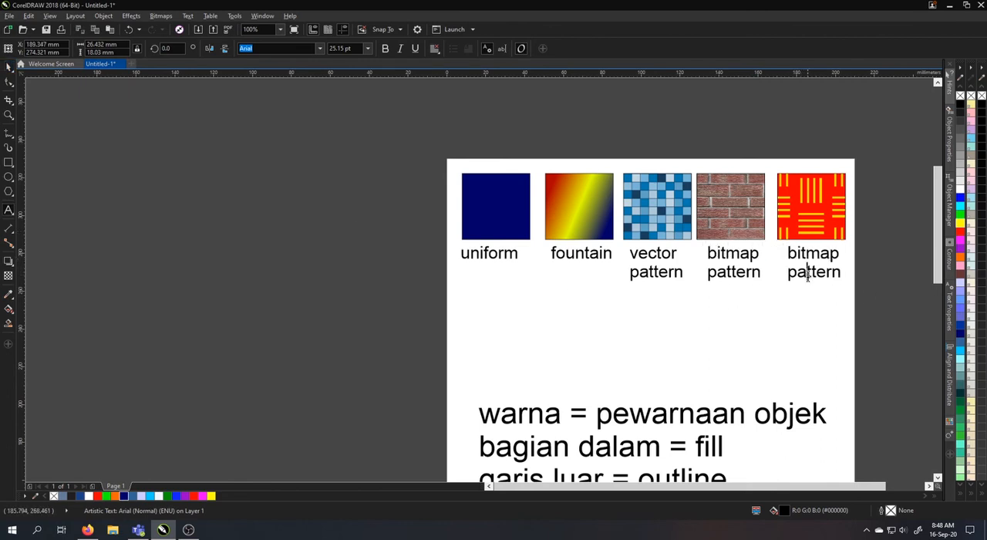
{"action": "key", "text": "ctrl+a"}
{"action": "key", "text": "BackSpace"}
{"action": "type", "text": "2 co"}
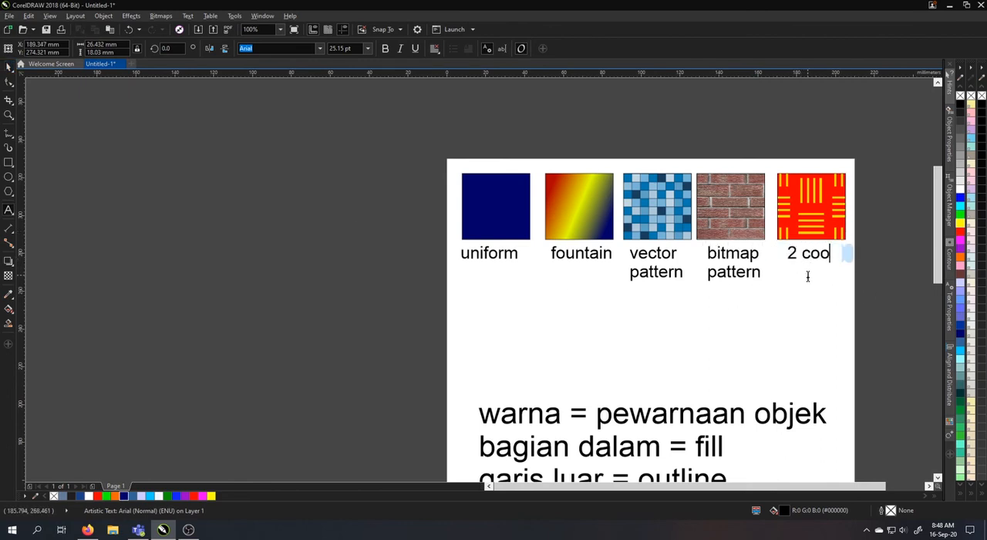
{"action": "type", "text": "o"}
{"action": "key", "text": "BackSpace"}
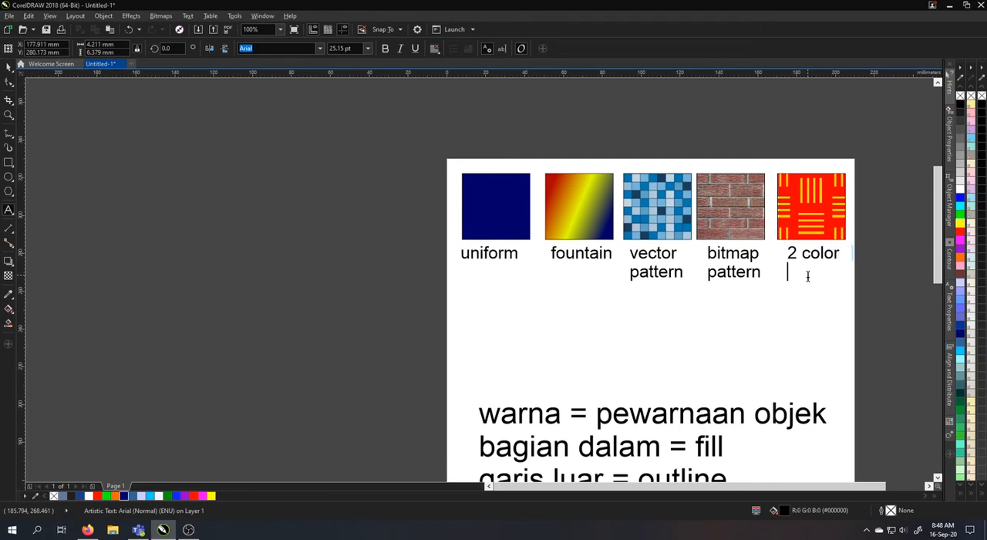
{"action": "type", "text": "lor"}
{"action": "key", "text": "Return"}
{"action": "type", "text": "pattern"}
{"action": "left_click", "coordinate": [8, 67]}
{"action": "left_click", "coordinate": [610, 322]}
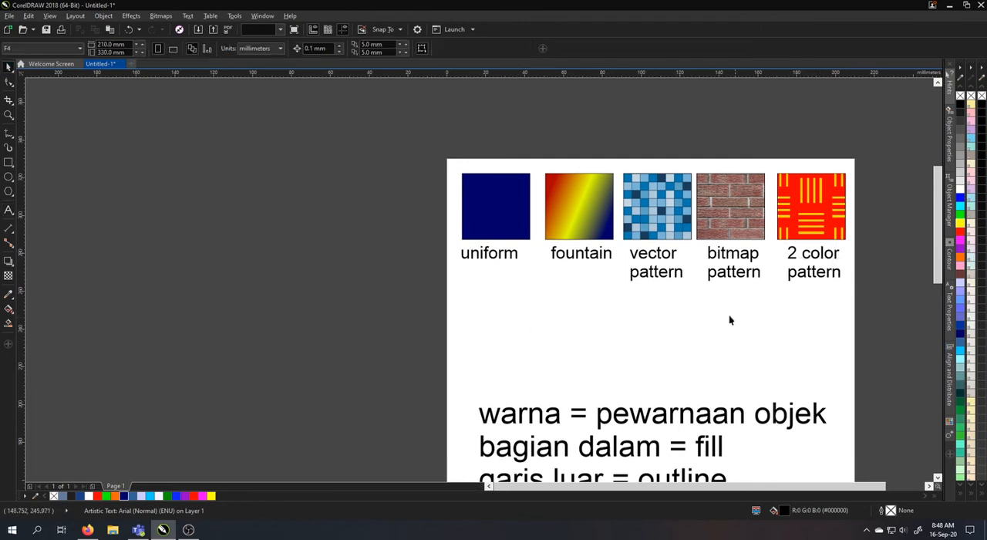
Center each of the five labels horizontally under its own square
{"action": "left_click_drag", "start_coordinate": [657, 307], "coordinate": [438, 304]}
{"action": "left_click", "coordinate": [724, 293]}
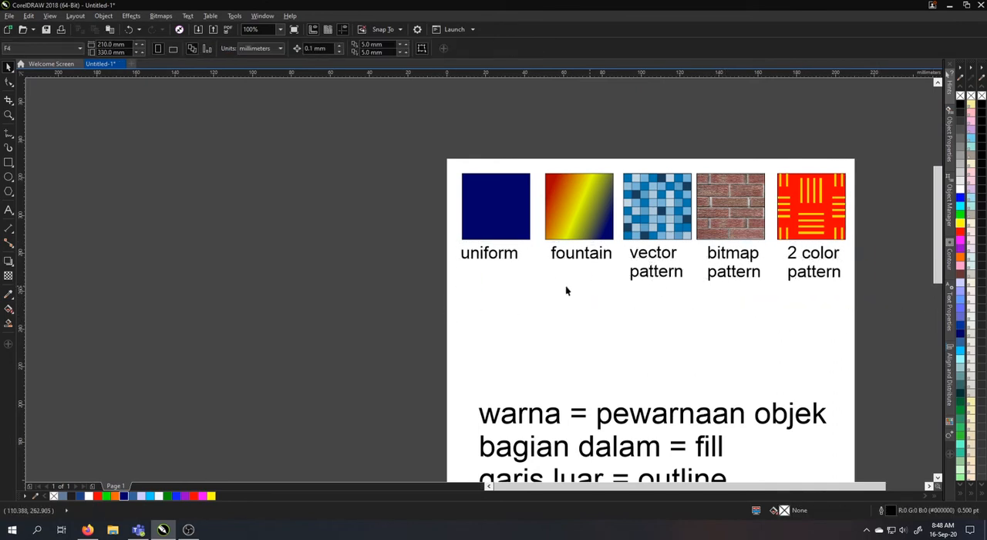
{"action": "left_click", "coordinate": [513, 256]}
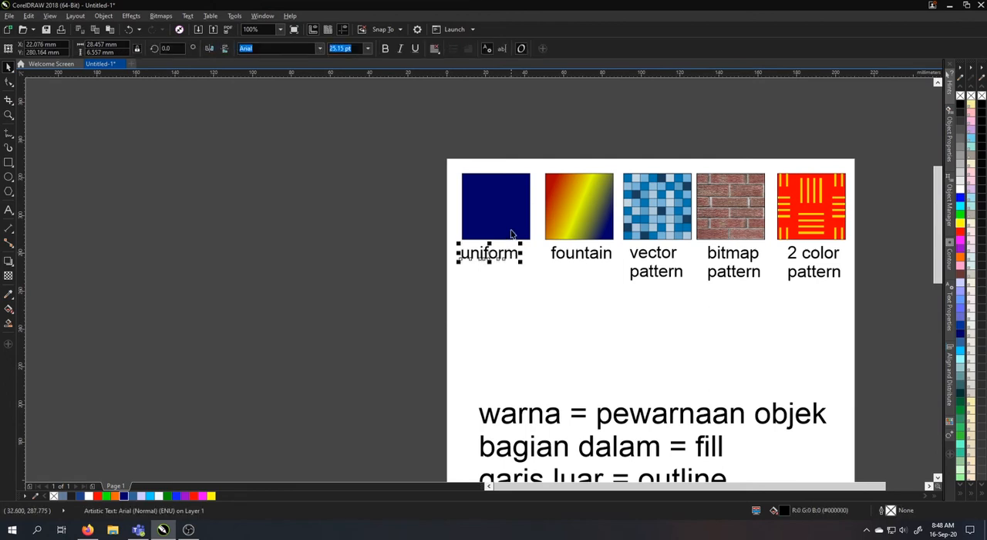
{"action": "left_click", "coordinate": [511, 232], "text": "shift"}
{"action": "left_click", "coordinate": [600, 249]}
{"action": "left_click", "coordinate": [600, 231], "text": "shift"}
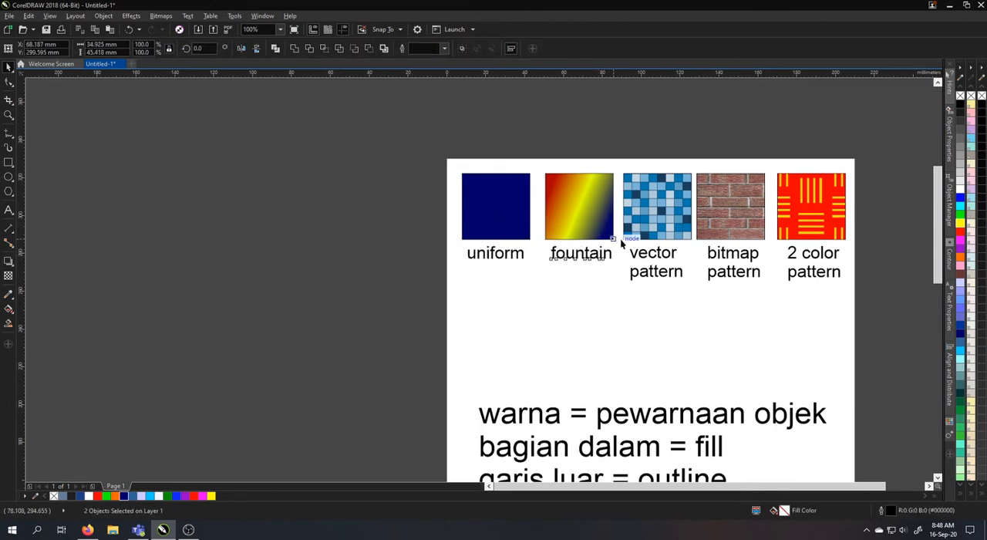
{"action": "left_click", "coordinate": [640, 261]}
{"action": "left_click", "coordinate": [671, 232], "text": "shift"}
{"action": "left_click", "coordinate": [754, 260]}
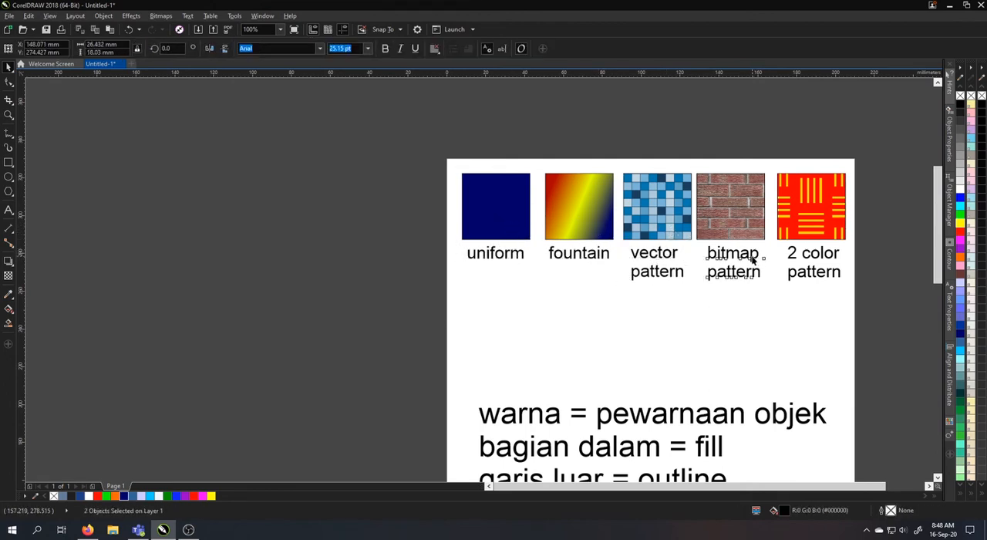
{"action": "left_click", "coordinate": [744, 231], "text": "shift"}
{"action": "left_click", "coordinate": [808, 265]}
{"action": "left_click", "coordinate": [809, 220], "text": "shift"}
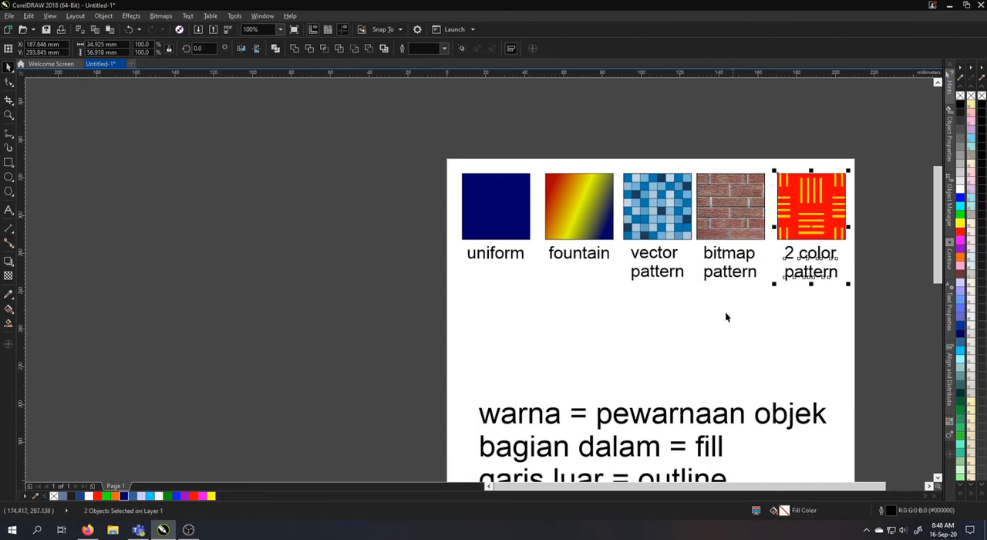
Draw five overlapping outlined squares stepping diagonally down between the labels and the notes, the first and last about 25 mm wide
{"action": "scroll", "coordinate": [725, 311], "scroll_direction": "down", "scroll_amount": 2}
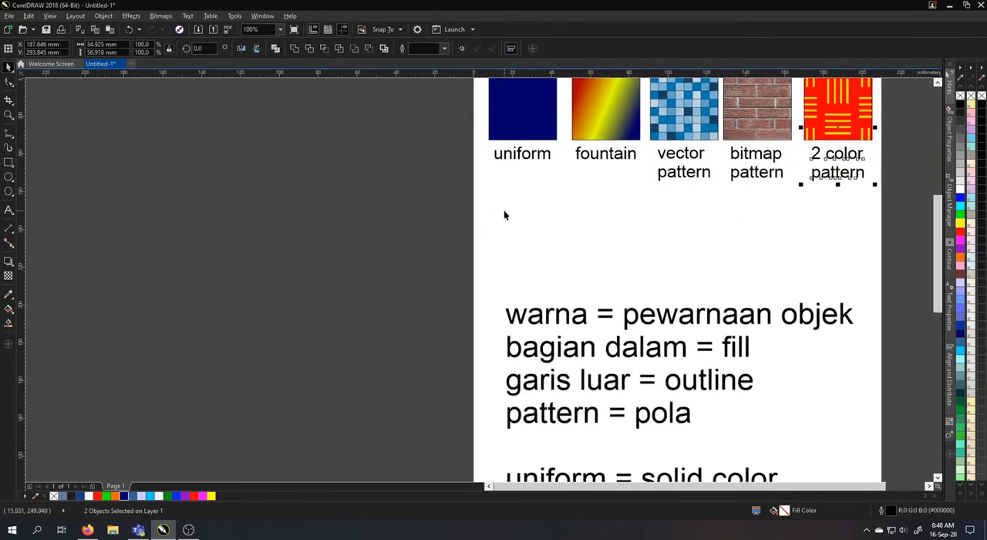
{"action": "left_click", "coordinate": [9, 163]}
{"action": "mouse_move", "coordinate": [531, 192]}
{"action": "left_mouse_down"}
{"action": "mouse_move", "coordinate": [591, 250]}
{"action": "mouse_move", "coordinate": [574, 239]}
{"action": "left_mouse_up"}
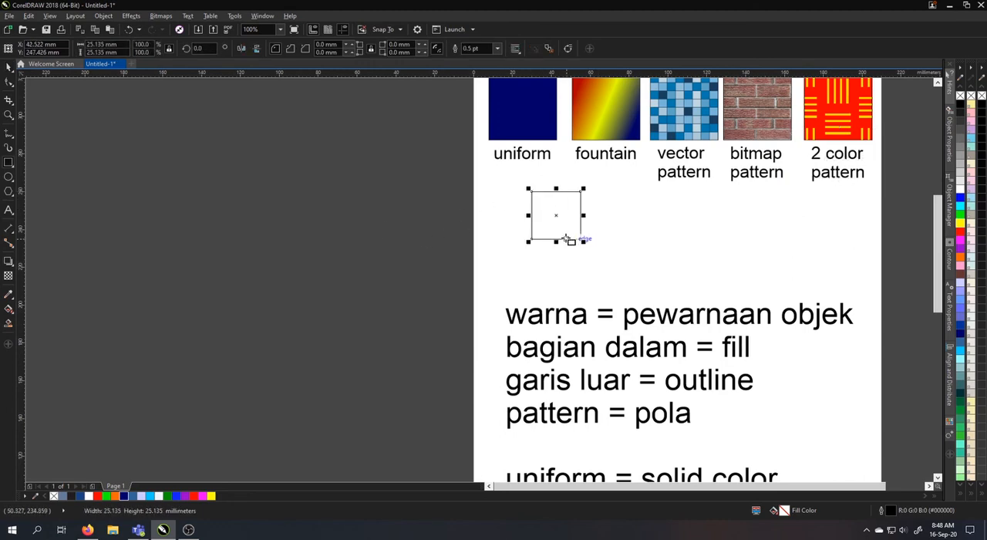
{"action": "left_click_drag", "start_coordinate": [608, 206], "coordinate": [562, 257]}
{"action": "left_click_drag", "start_coordinate": [660, 222], "coordinate": [596, 282]}
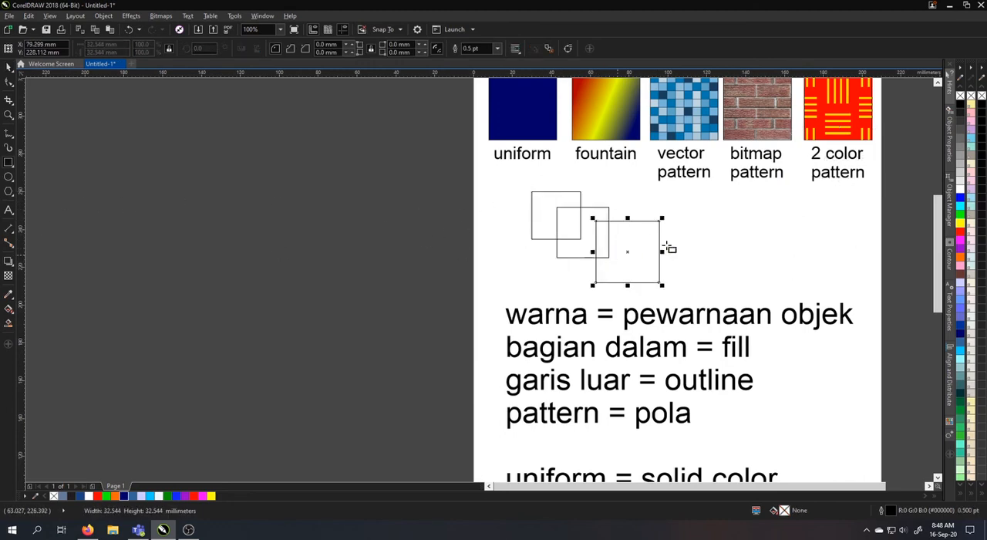
{"action": "left_click_drag", "start_coordinate": [717, 232], "coordinate": [641, 307]}
{"action": "left_click_drag", "start_coordinate": [704, 263], "coordinate": [704, 263]}
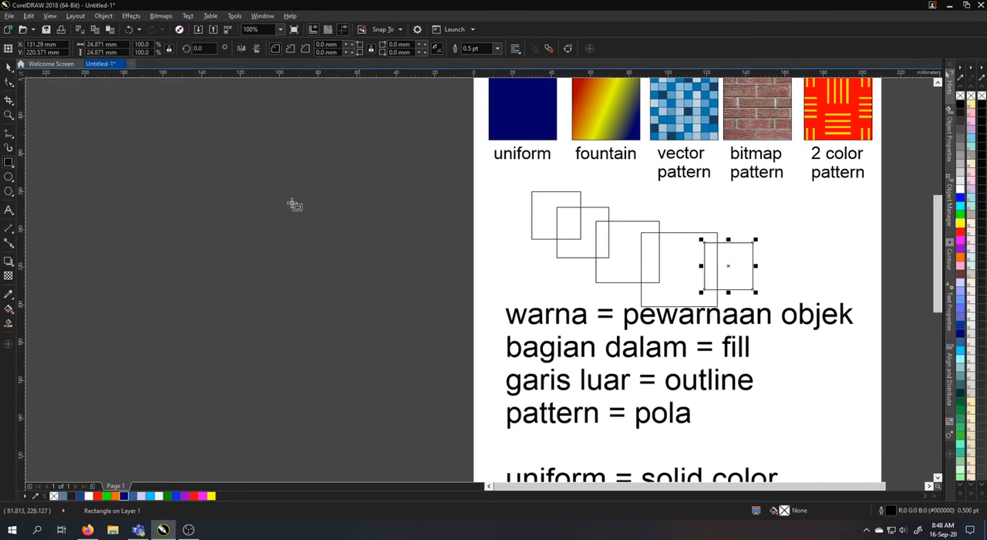
{"action": "left_click", "coordinate": [6, 68]}
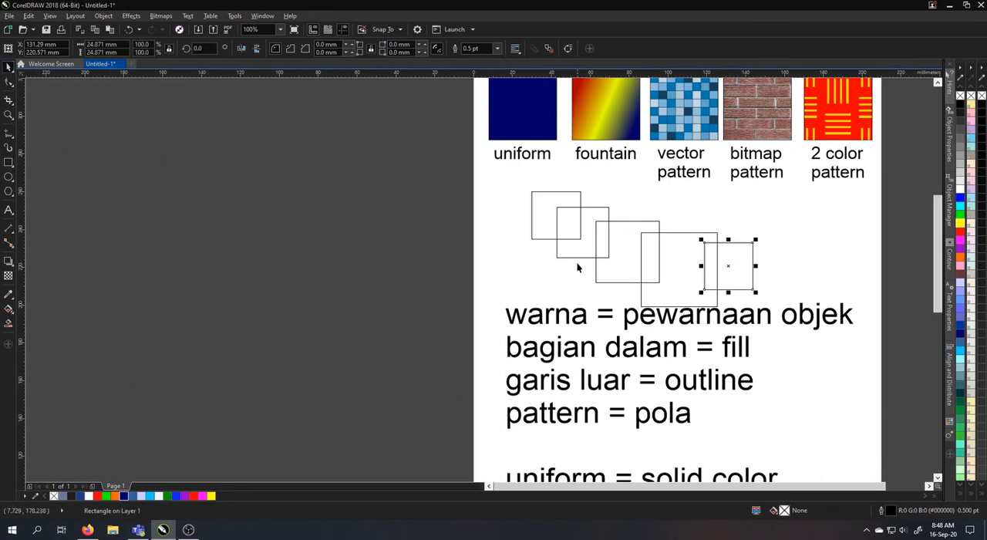
Fill the first of the overlapping squares with Desert Blue (#336699)
{"action": "left_click", "coordinate": [539, 221]}
{"action": "left_click", "coordinate": [533, 221]}
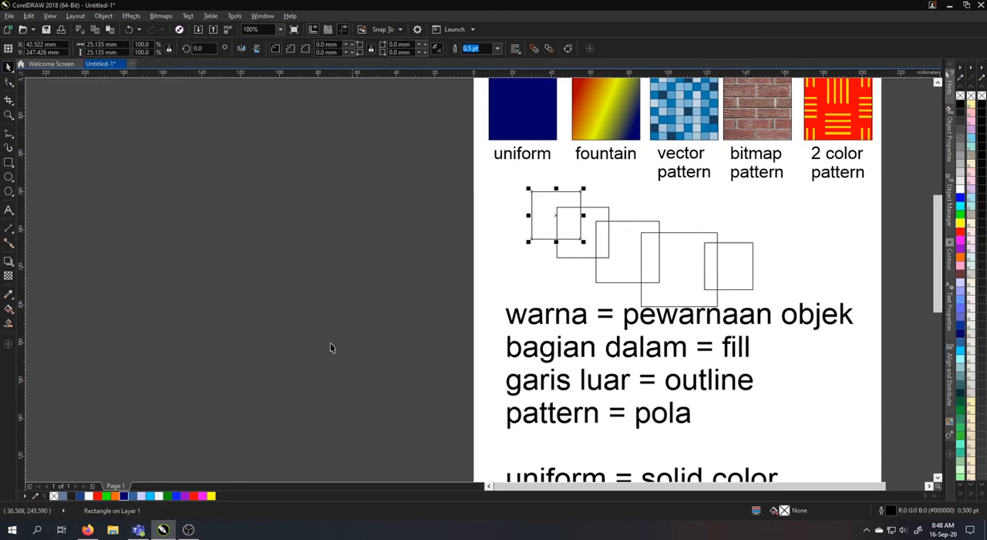
{"action": "left_click", "coordinate": [132, 496]}
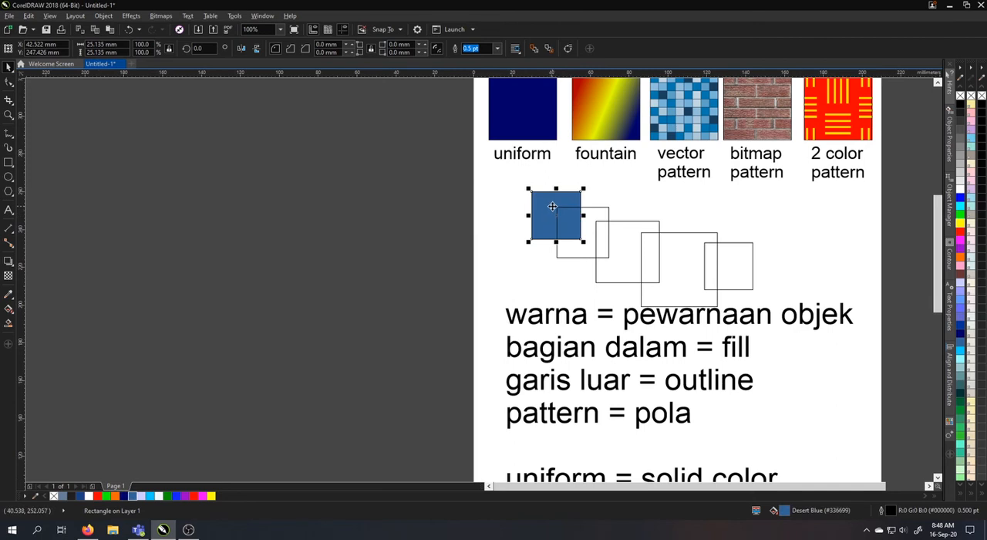
Apply the first overlapping square's Desert Blue fill to the second and third overlapping squares
{"action": "scroll", "coordinate": [552, 207], "scroll_direction": "up", "scroll_amount": 1}
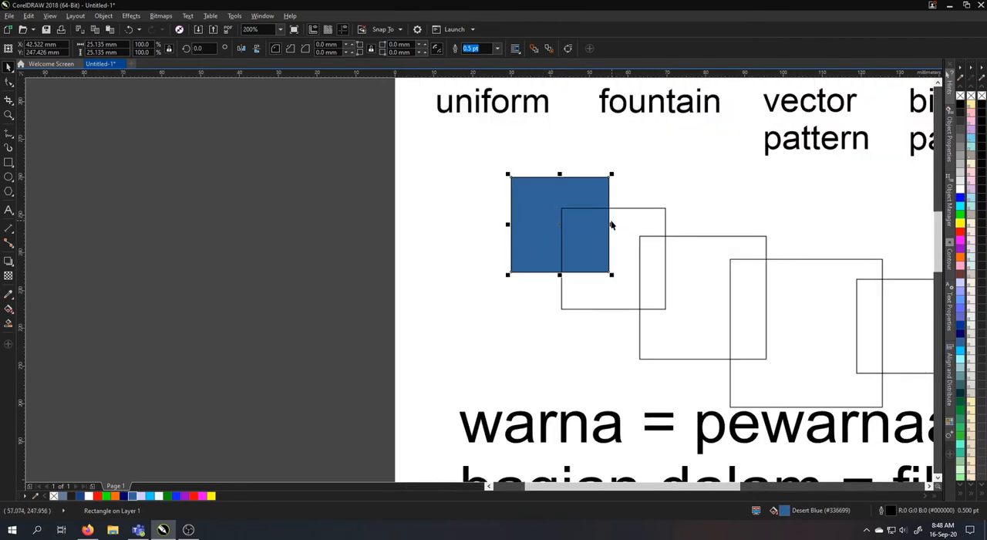
{"action": "left_click_drag", "start_coordinate": [785, 515], "coordinate": [625, 256]}
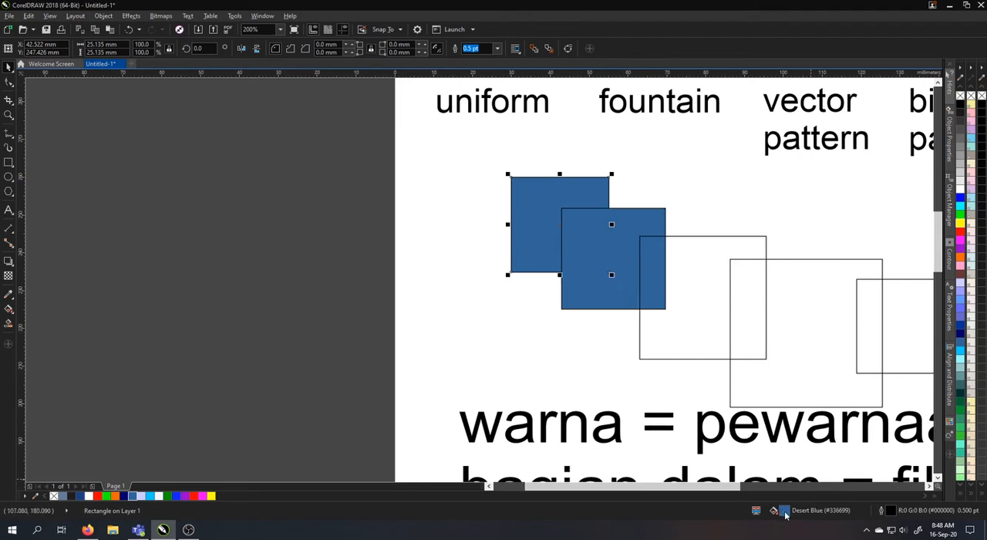
{"action": "left_click_drag", "start_coordinate": [785, 509], "coordinate": [711, 236]}
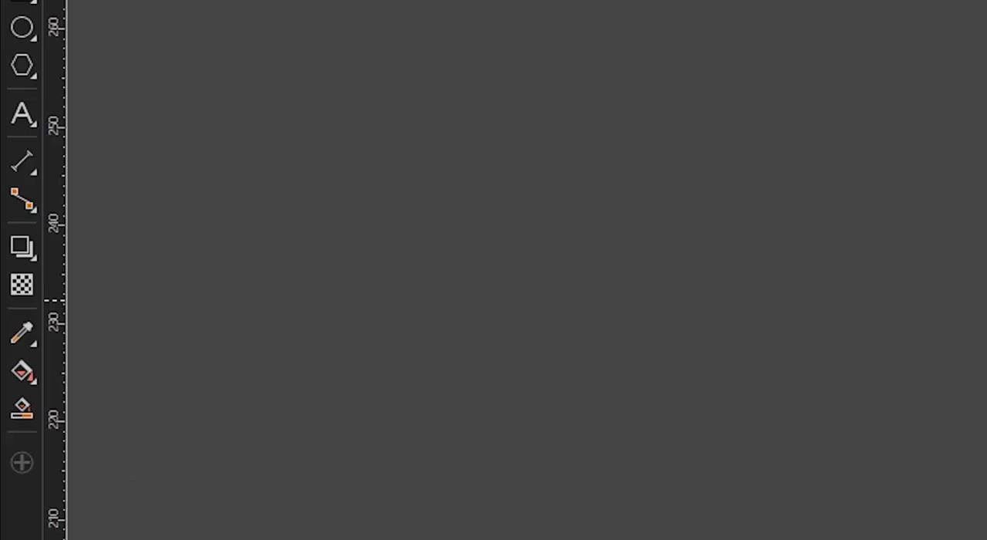
Sample the first overlapping square's blue fill with the Color Eyedropper and apply it to the third, fourth and fifth squares
{"action": "left_click", "coordinate": [24, 331]}
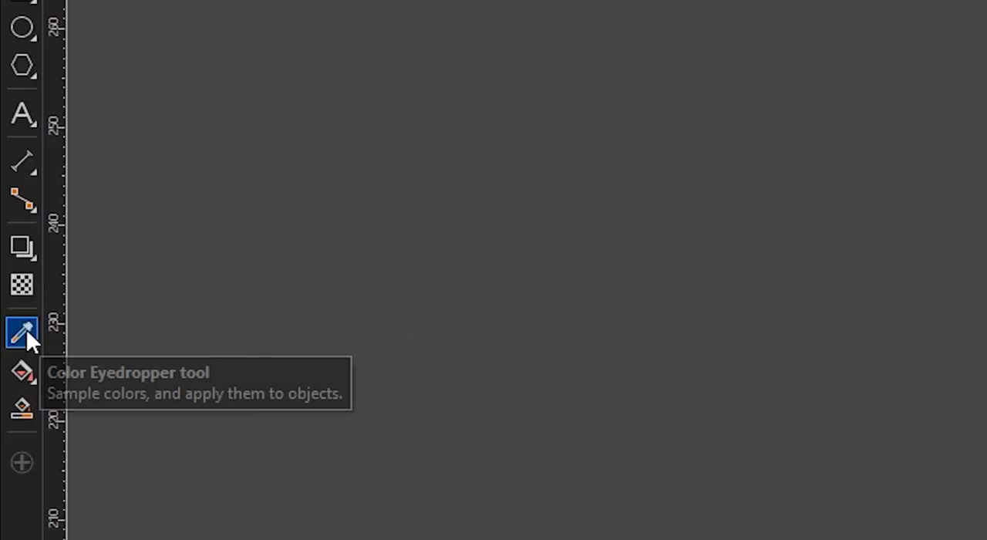
{"action": "left_click", "coordinate": [27, 328]}
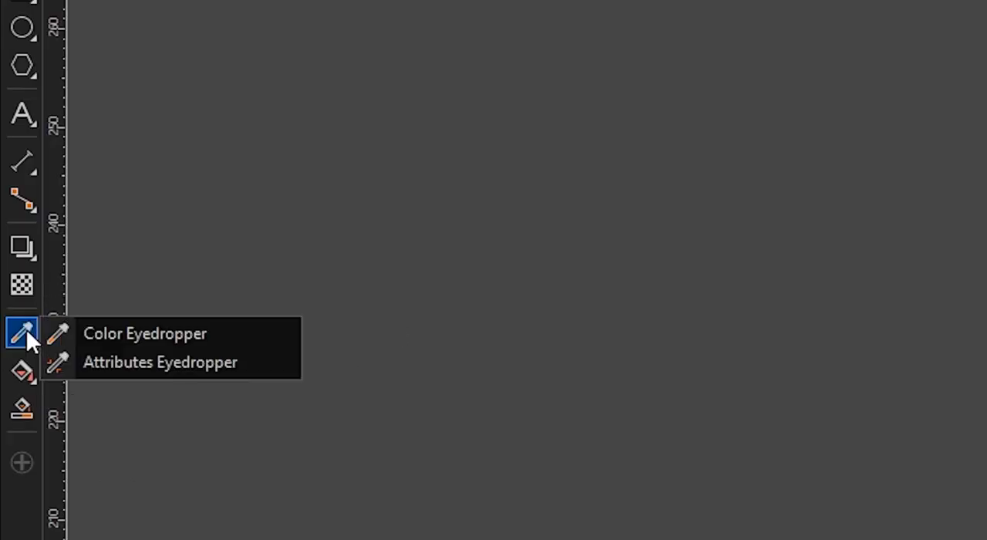
{"action": "left_click", "coordinate": [158, 333]}
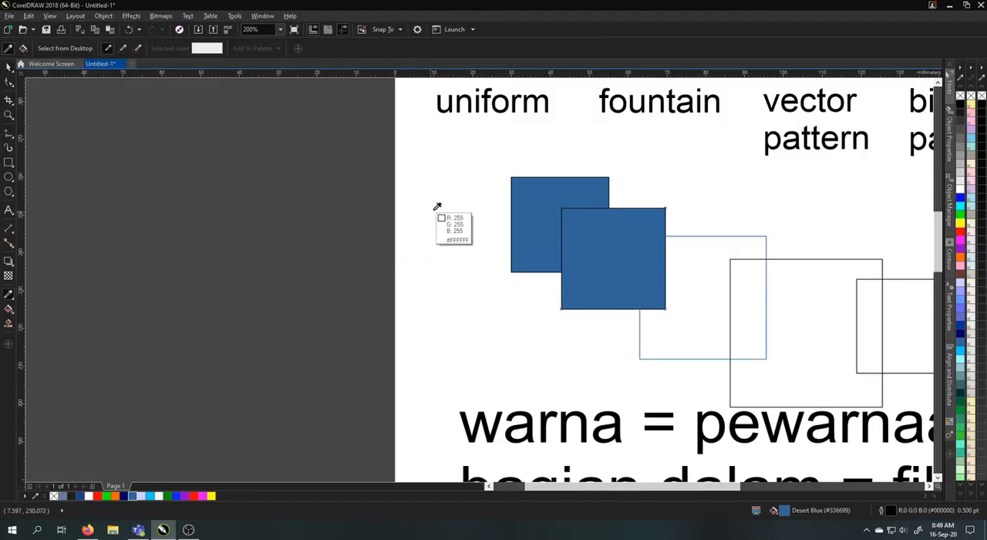
{"action": "left_click", "coordinate": [533, 181]}
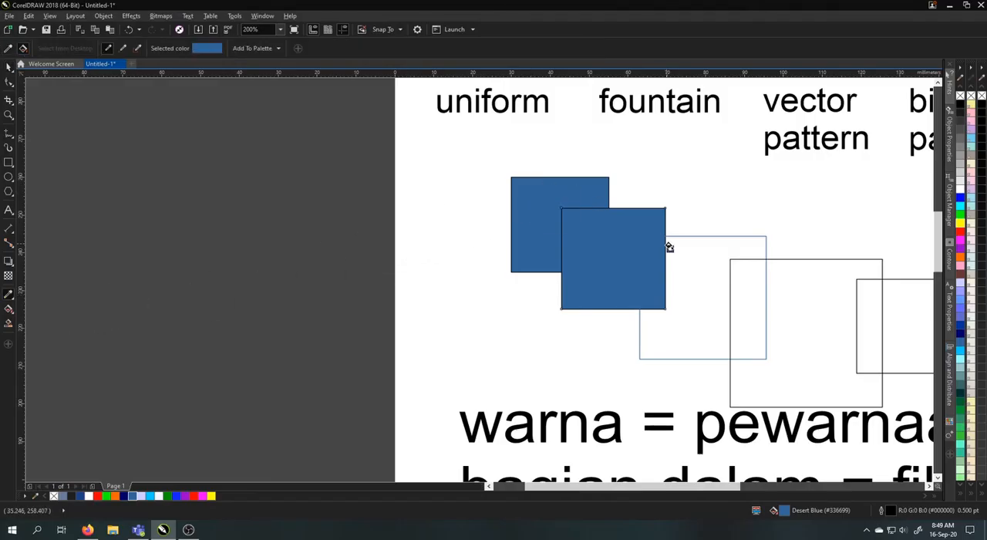
{"action": "left_click", "coordinate": [699, 269]}
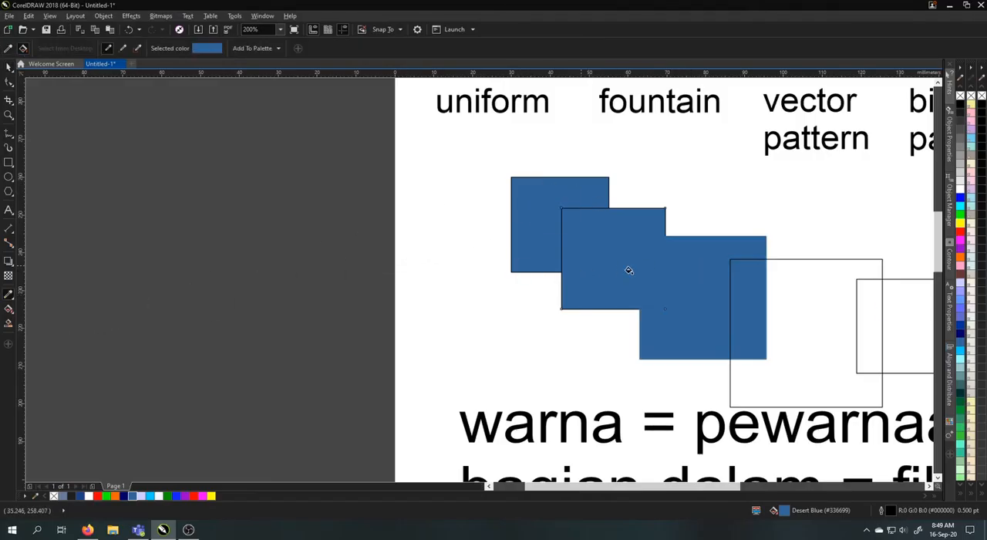
{"action": "left_click", "coordinate": [815, 307]}
{"action": "left_click", "coordinate": [881, 302]}
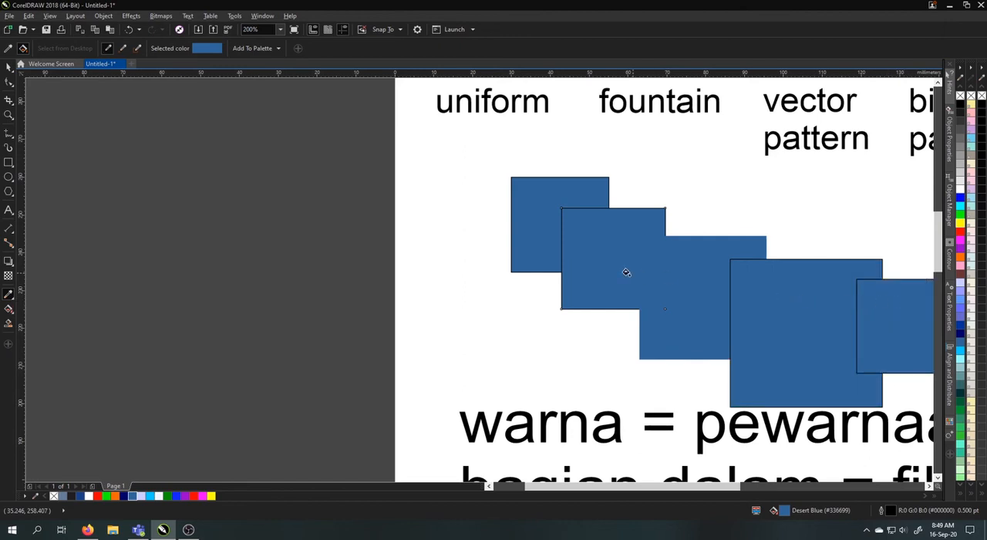
{"action": "left_click", "coordinate": [8, 67]}
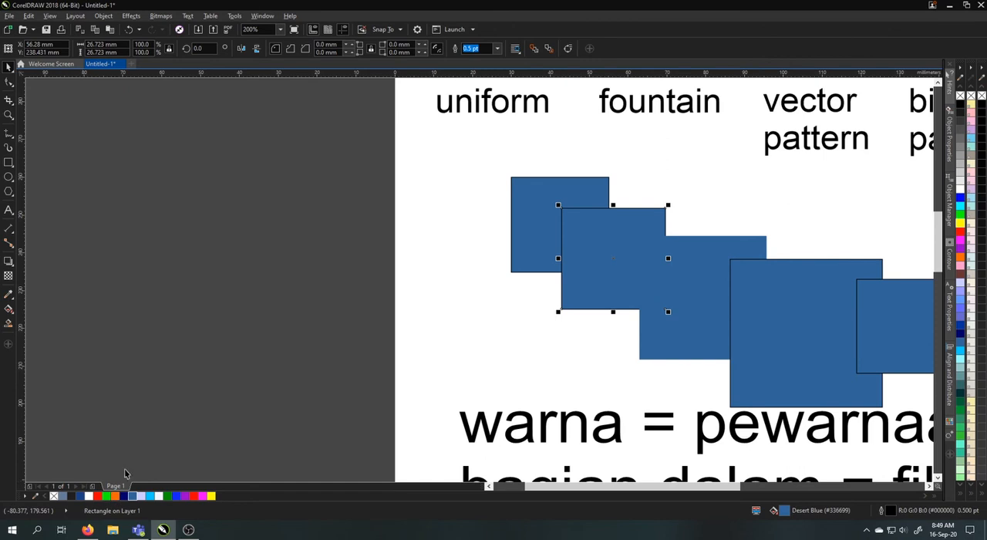
{"action": "left_click", "coordinate": [450, 245]}
Switch to File Explorer and open the folder DATA\Image\Wallpaper on Local Disk (E:)
{"action": "scroll", "coordinate": [466, 234], "scroll_direction": "down", "scroll_amount": 2}
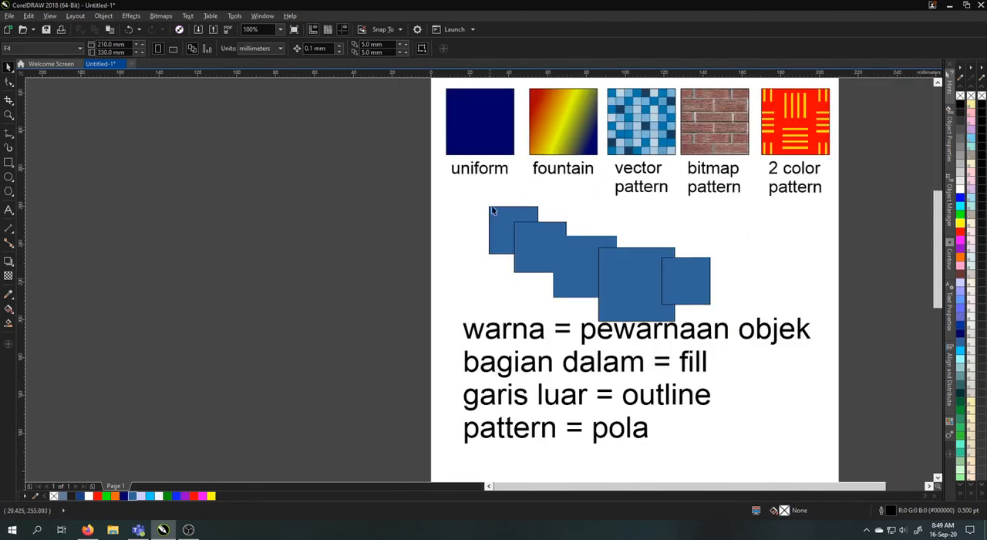
{"action": "left_click", "coordinate": [112, 530]}
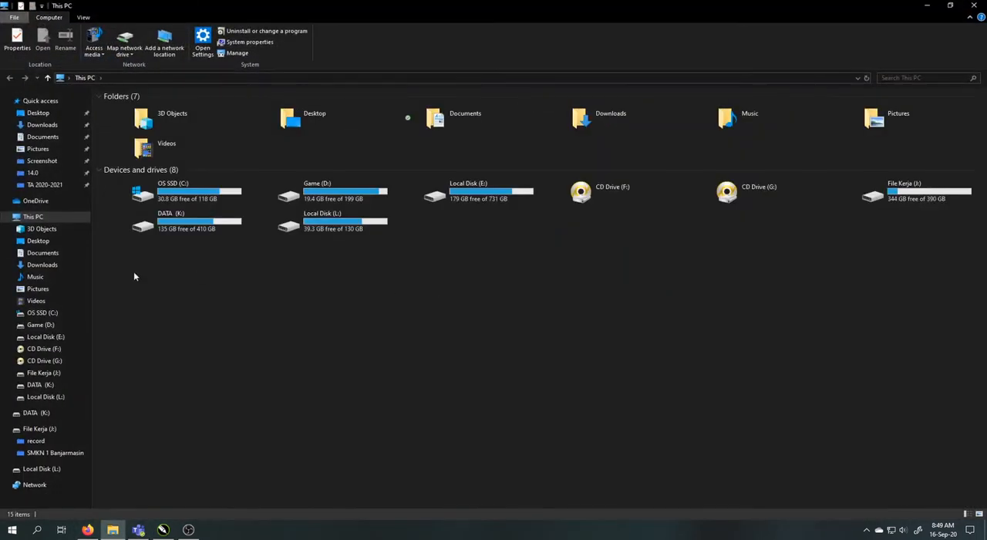
{"action": "left_click", "coordinate": [48, 337]}
{"action": "double_click", "coordinate": [157, 108]}
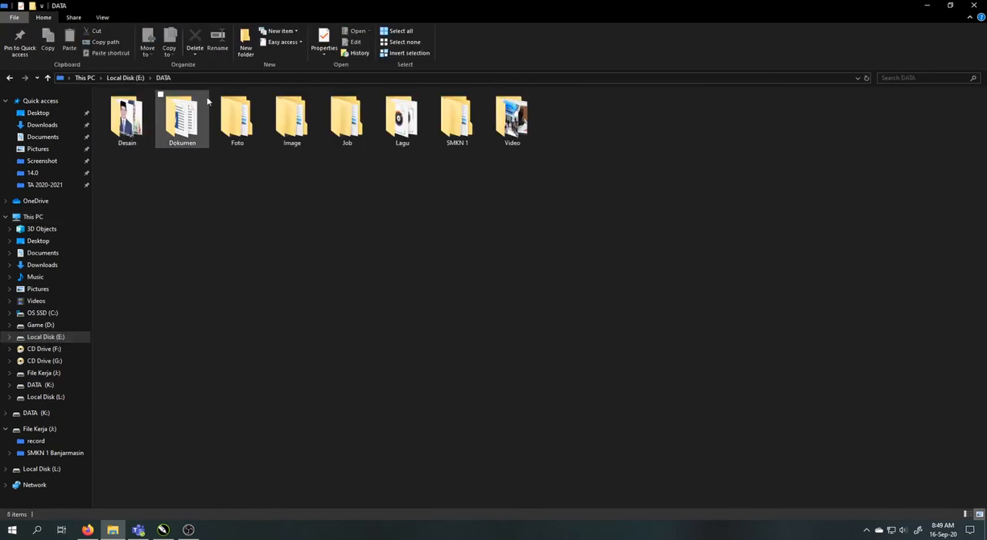
{"action": "double_click", "coordinate": [302, 123]}
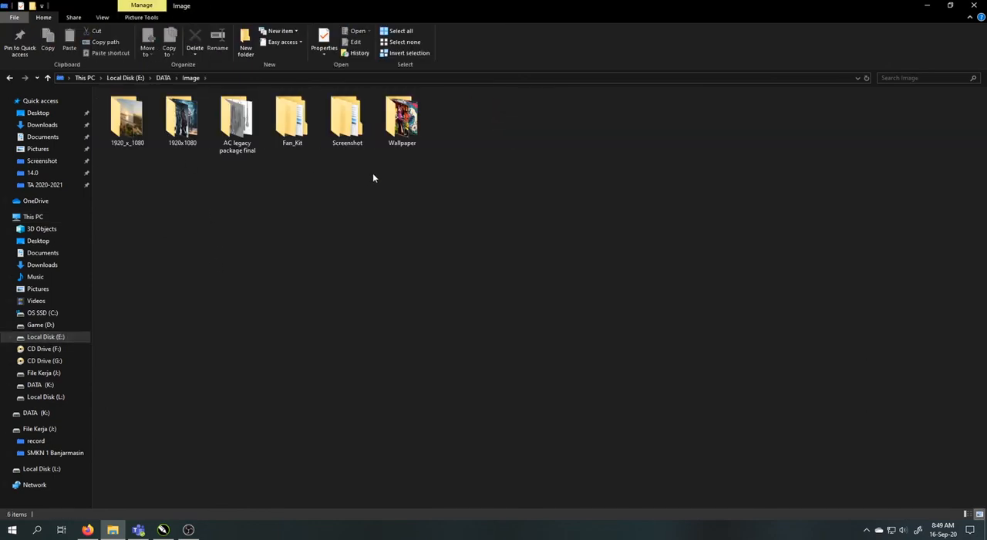
{"action": "double_click", "coordinate": [403, 131]}
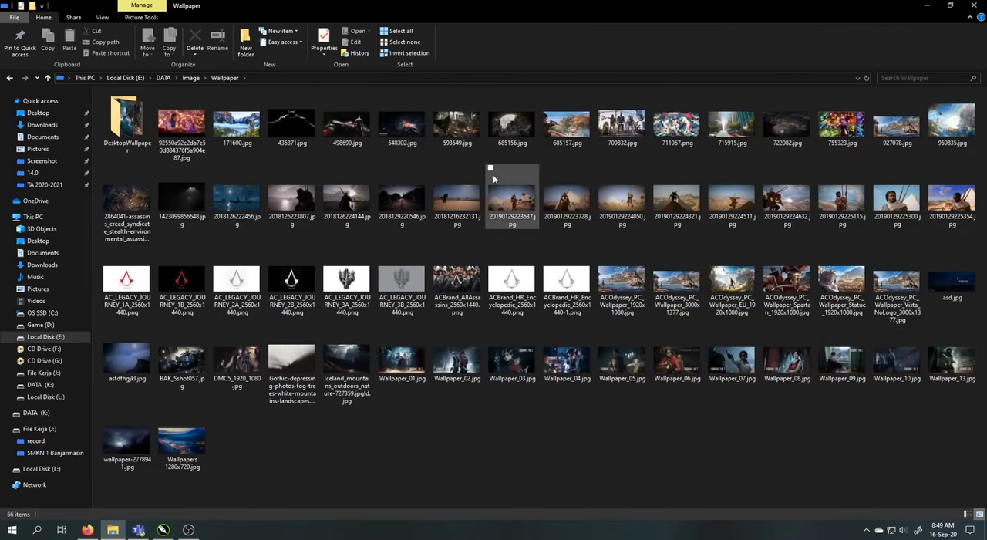
Import the misty mountain landscape photo from the Wallpaper folder into the CorelDRAW page, placing it over the overlapping squares
{"action": "key", "text": "alt+Tab"}
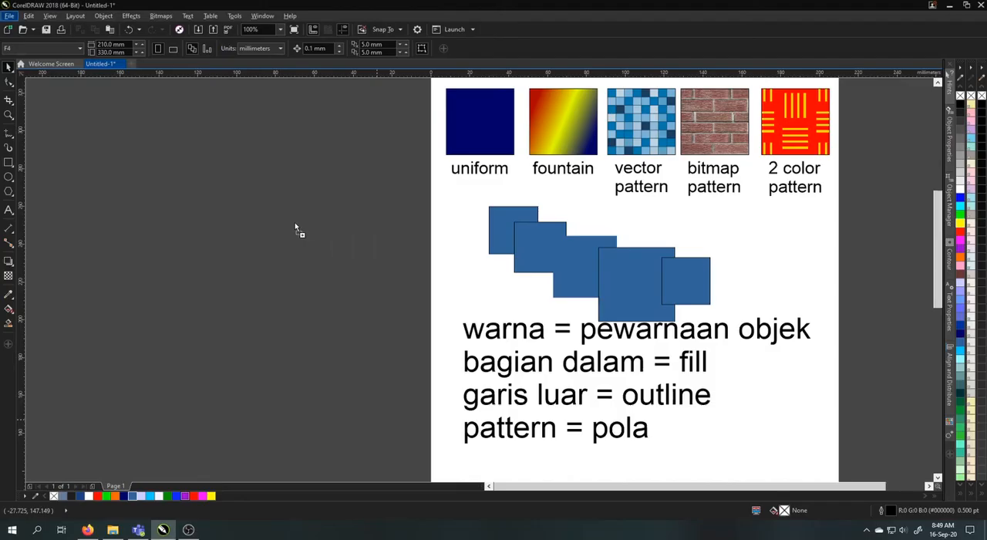
{"action": "left_click_drag", "start_coordinate": [294, 222], "coordinate": [462, 205]}
{"action": "left_click_drag", "start_coordinate": [545, 230], "coordinate": [775, 241]}
Fill the fourth overlapping square with a green (#91B038) sampled from the photo's trees using the Color Eyedropper, and delete the photo
{"action": "scroll", "coordinate": [733, 224], "scroll_direction": "up", "scroll_amount": 2}
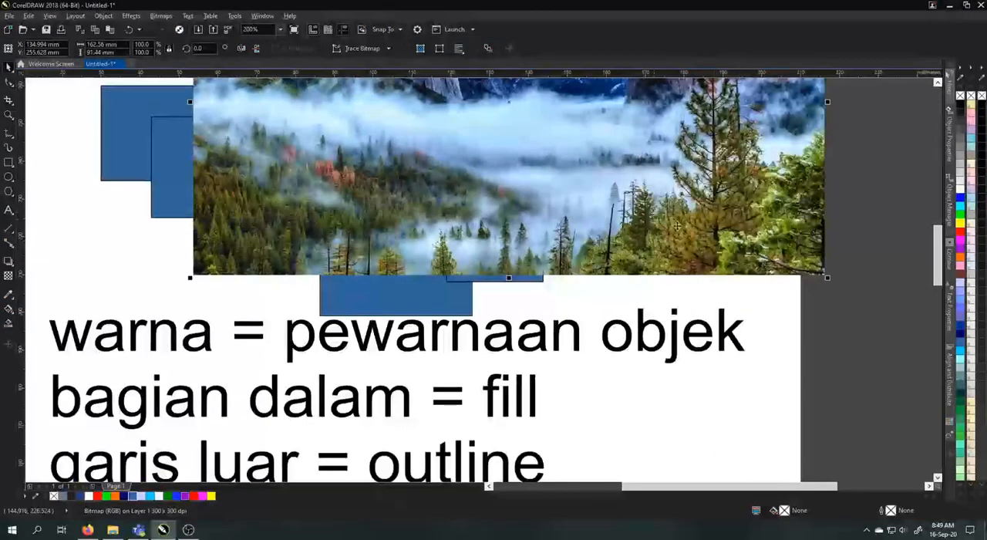
{"action": "scroll", "coordinate": [677, 225], "scroll_direction": "up", "scroll_amount": 2}
{"action": "left_click", "coordinate": [8, 293]}
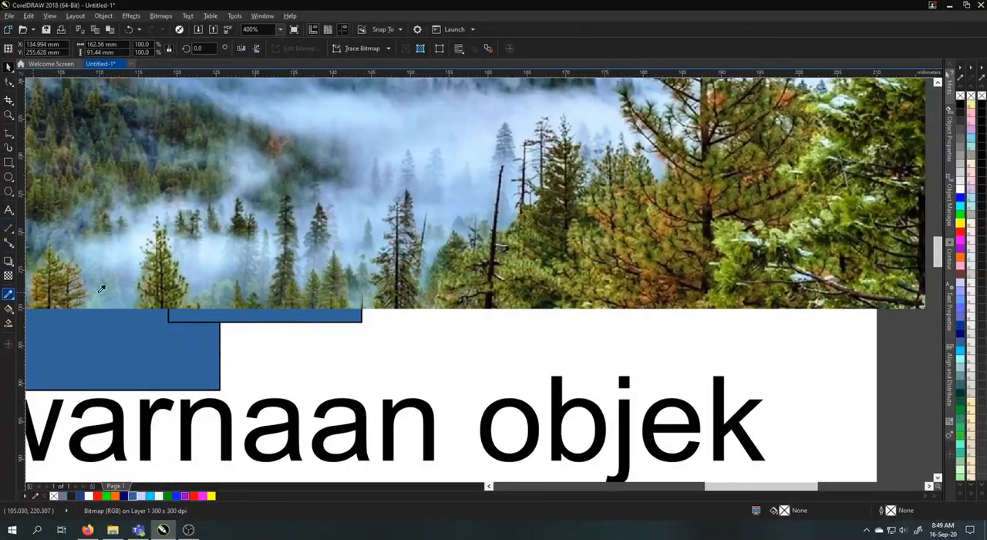
{"action": "left_click", "coordinate": [721, 248]}
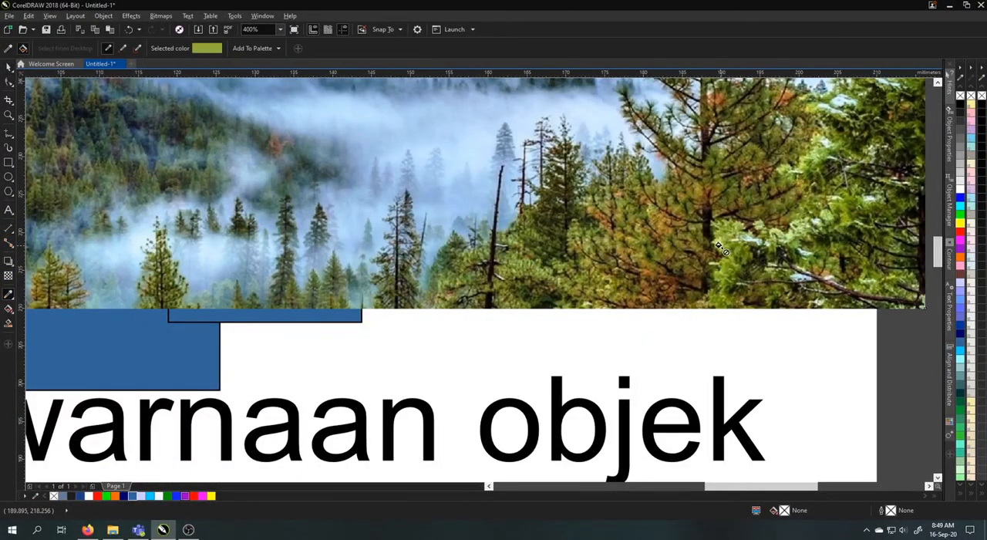
{"action": "scroll", "coordinate": [720, 248], "scroll_direction": "down", "scroll_amount": 2}
{"action": "scroll", "coordinate": [531, 260], "scroll_direction": "up", "scroll_amount": 2}
{"action": "left_click", "coordinate": [401, 281]}
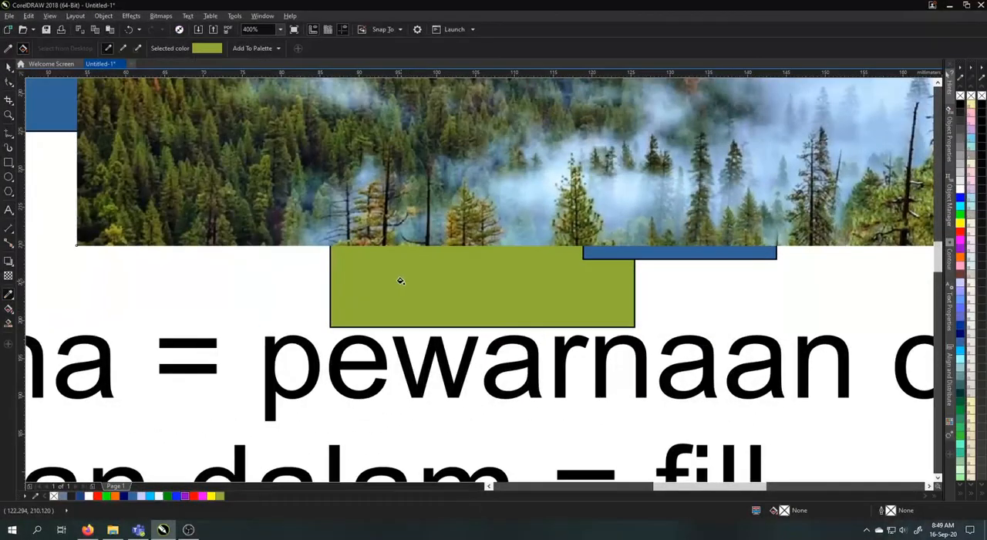
{"action": "scroll", "coordinate": [401, 281], "scroll_direction": "down", "scroll_amount": 4}
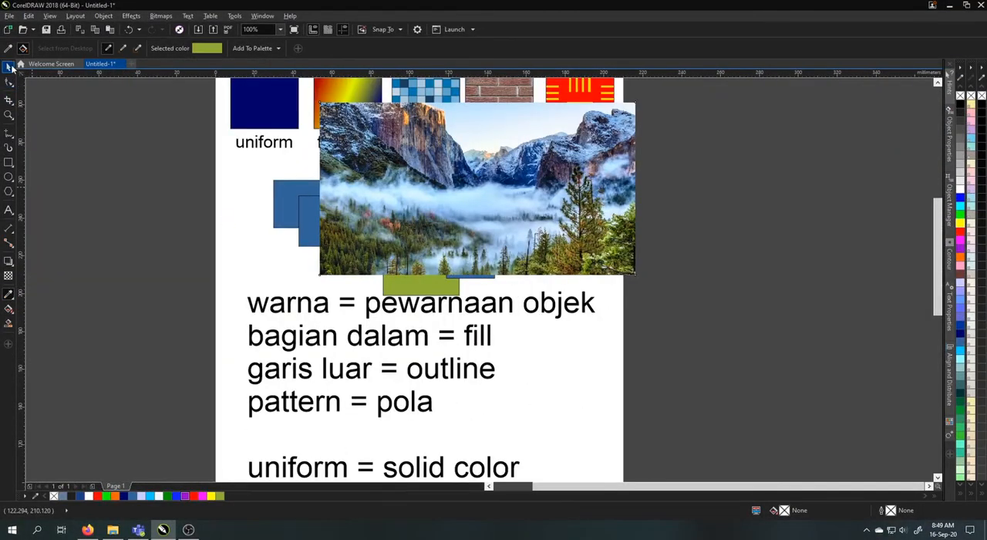
{"action": "left_click", "coordinate": [10, 67]}
{"action": "key", "text": "Delete"}
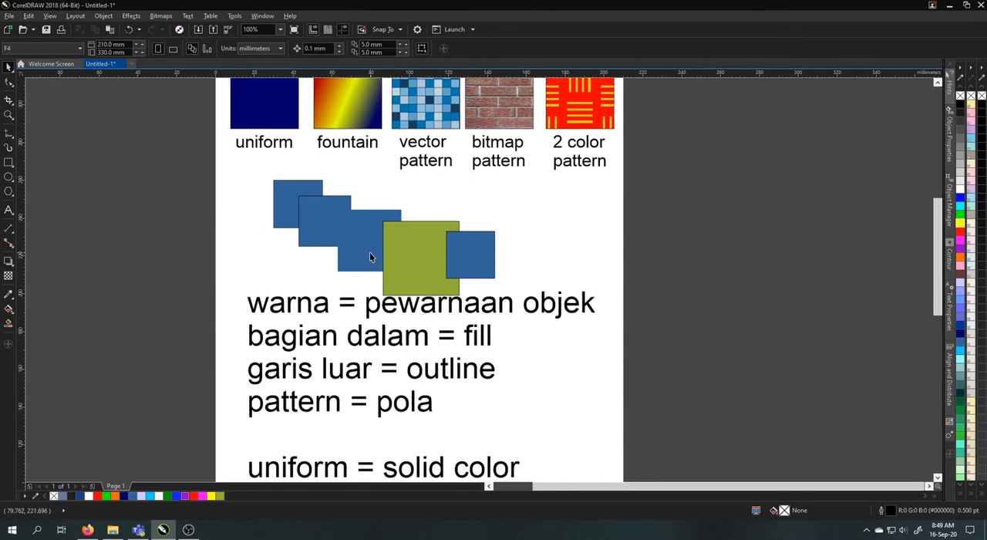
Move the fifth square away from the green one and delete all five sample squares between the labels and the notes
{"action": "left_click", "coordinate": [435, 251]}
{"action": "left_click", "coordinate": [487, 252]}
{"action": "scroll", "coordinate": [487, 252], "scroll_direction": "up", "scroll_amount": 2}
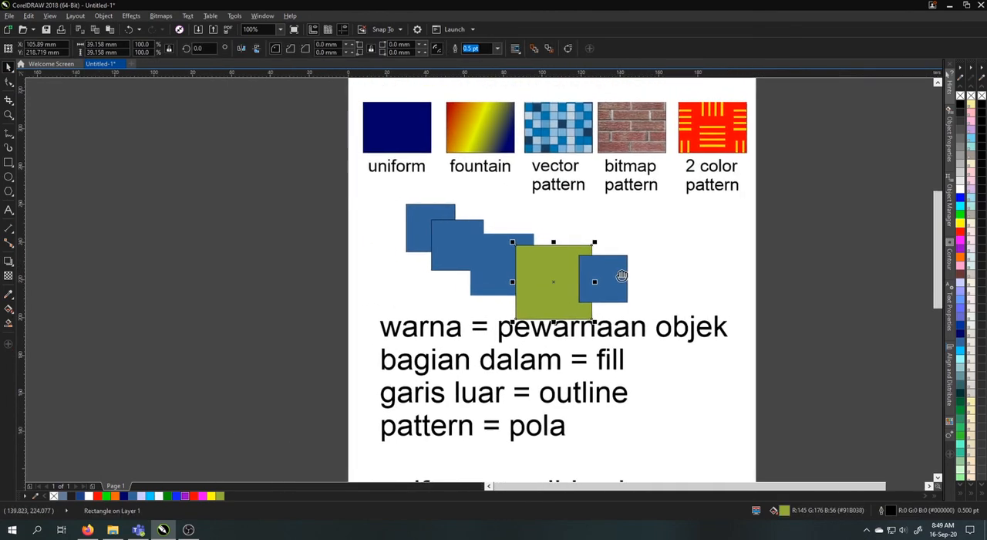
{"action": "left_click_drag", "start_coordinate": [610, 270], "coordinate": [687, 213]}
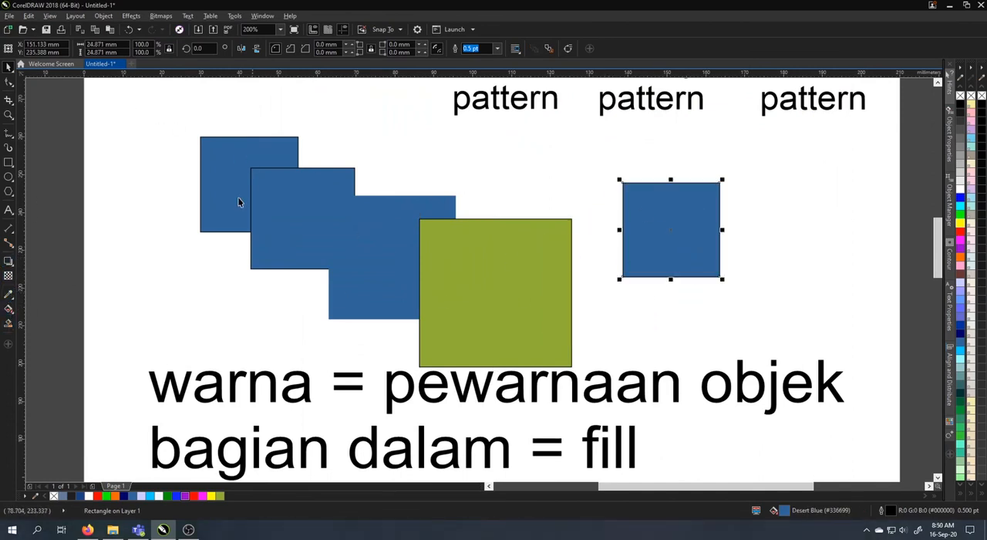
{"action": "left_click_drag", "start_coordinate": [155, 125], "coordinate": [745, 393]}
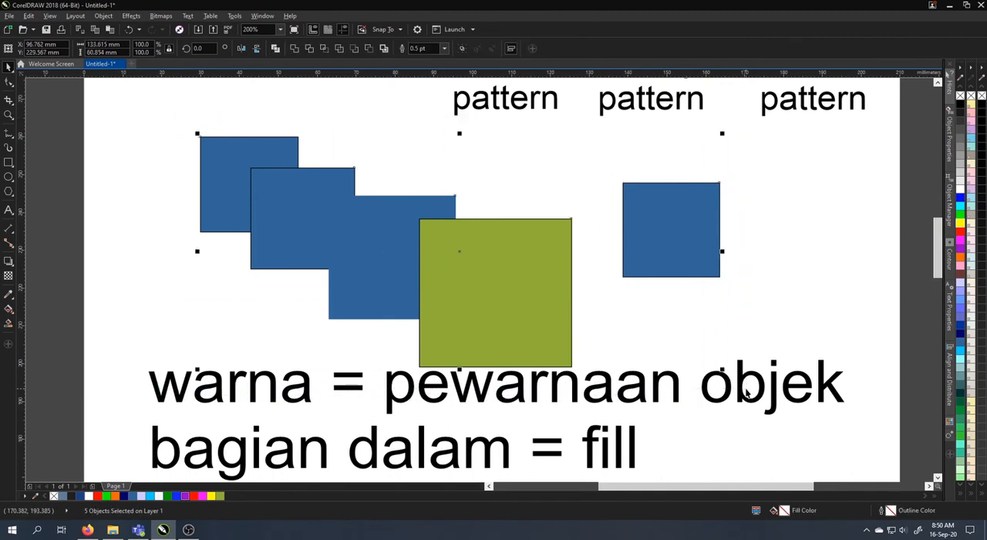
{"action": "key", "text": "Delete"}
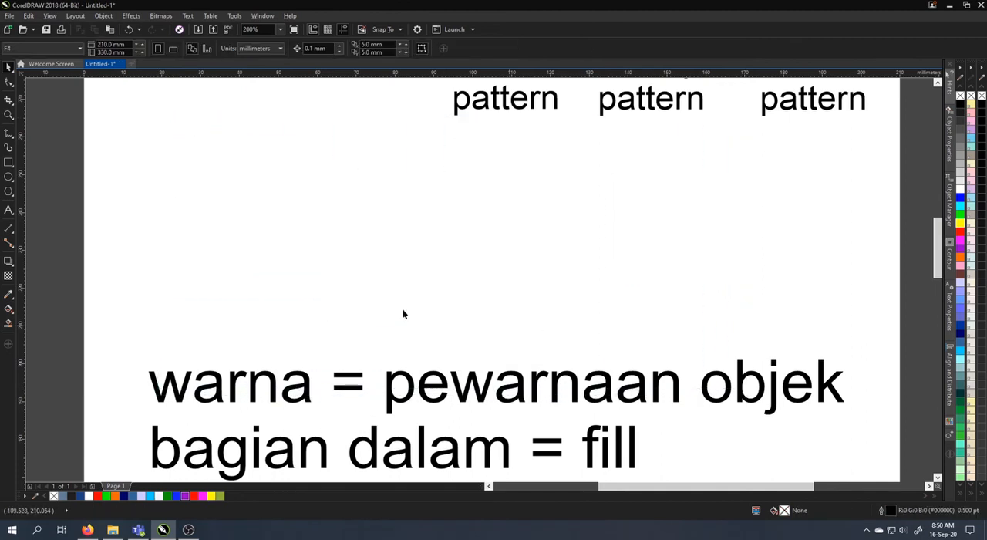
Draw a circle about 43 mm in diameter between the labels and the notes and fill it with Orange (#FF6600)
{"action": "left_click", "coordinate": [9, 177]}
{"action": "left_click_drag", "start_coordinate": [476, 161], "coordinate": [644, 280]}
{"action": "left_click", "coordinate": [9, 67]}
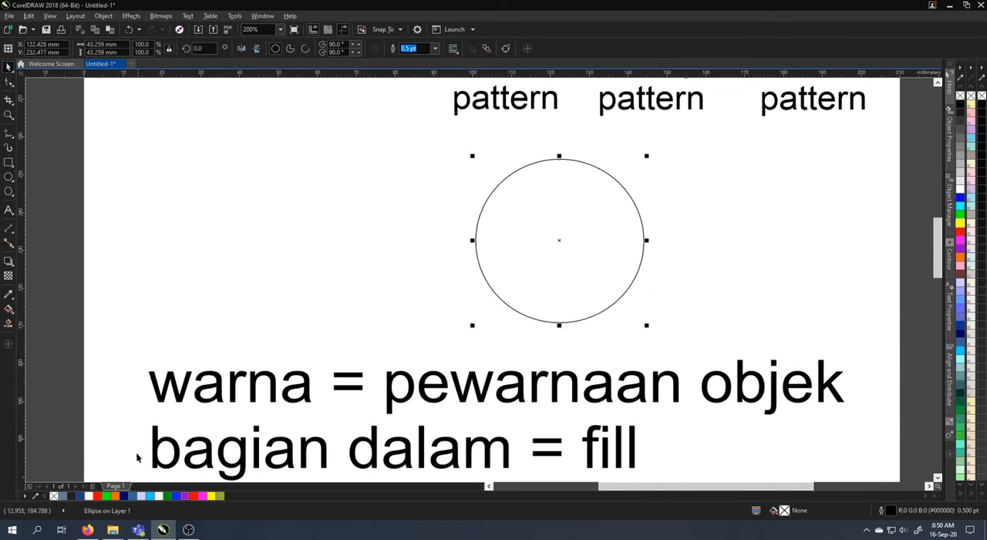
{"action": "left_click", "coordinate": [113, 497]}
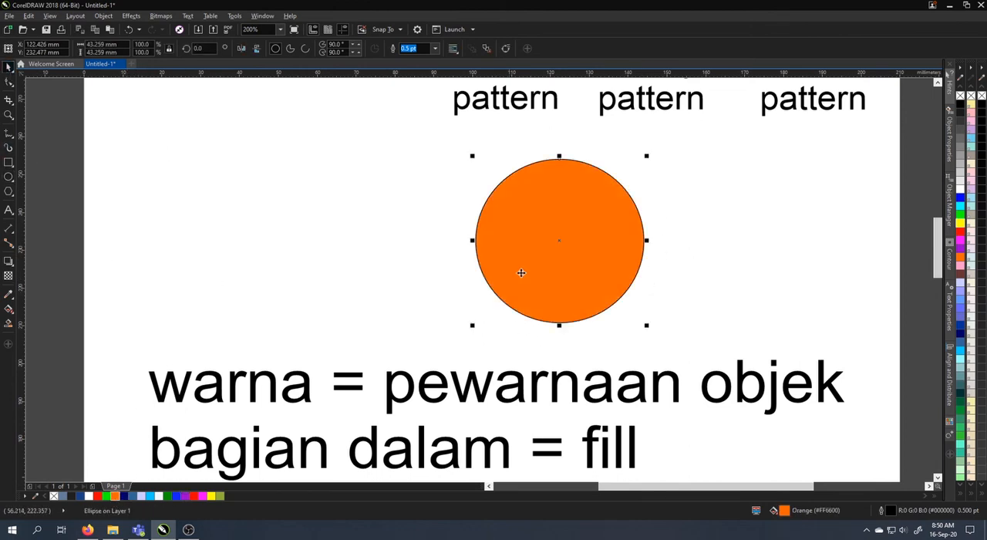
Create a copy of the orange circle scaled down to about 39 mm, with a white fill and no outline
{"action": "left_click_drag", "start_coordinate": [650, 327], "coordinate": [632, 312]}
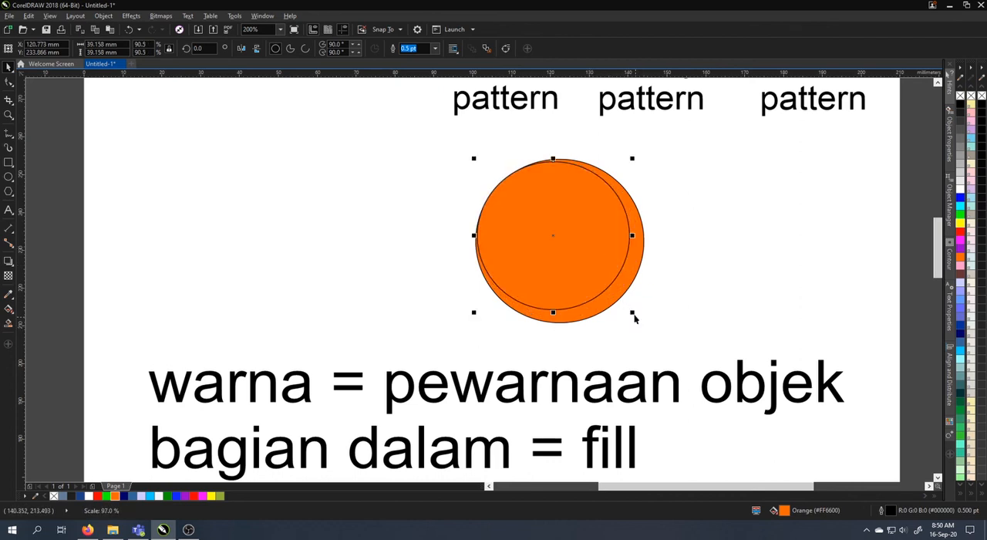
{"action": "left_click", "coordinate": [88, 496]}
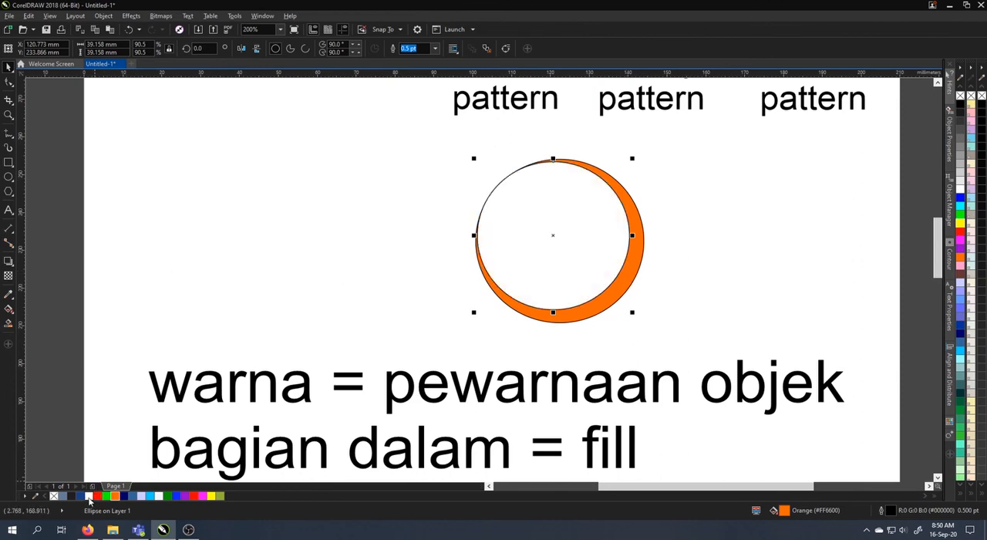
{"action": "right_click", "coordinate": [54, 498]}
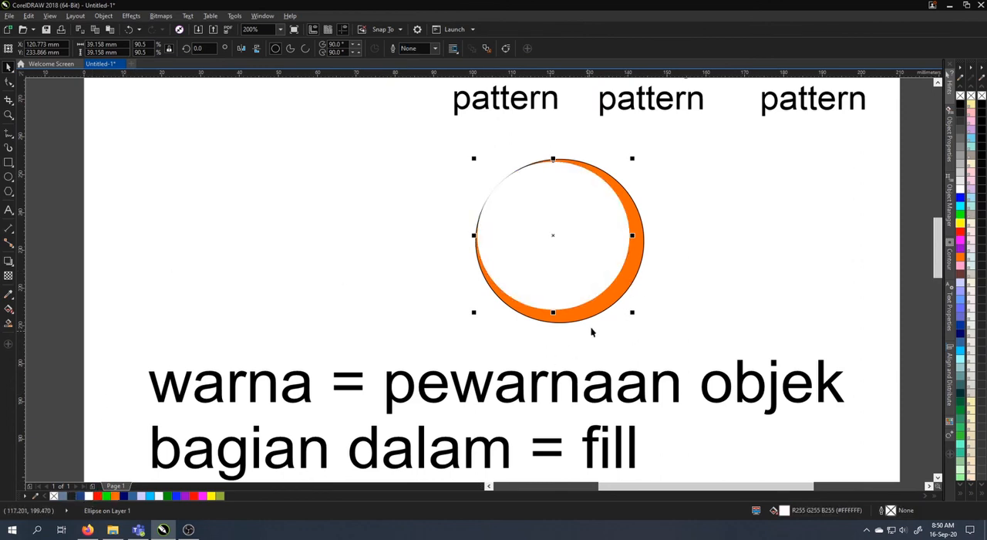
Remove the larger circle's outline and give it an elliptical fountain fill from orange to yellow, centered toward the circle's upper left
{"action": "left_click", "coordinate": [598, 306]}
{"action": "right_click", "coordinate": [54, 497]}
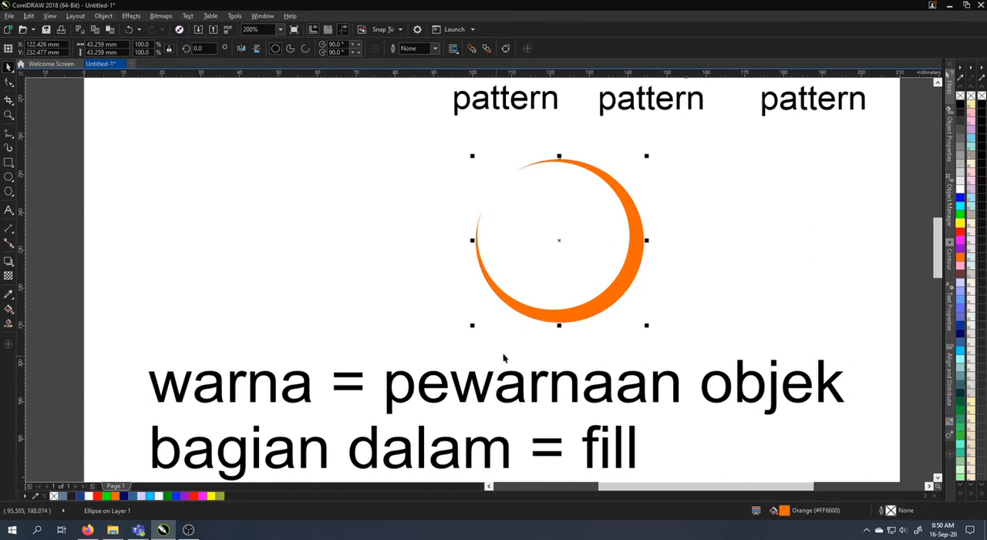
{"action": "key", "text": "F11"}
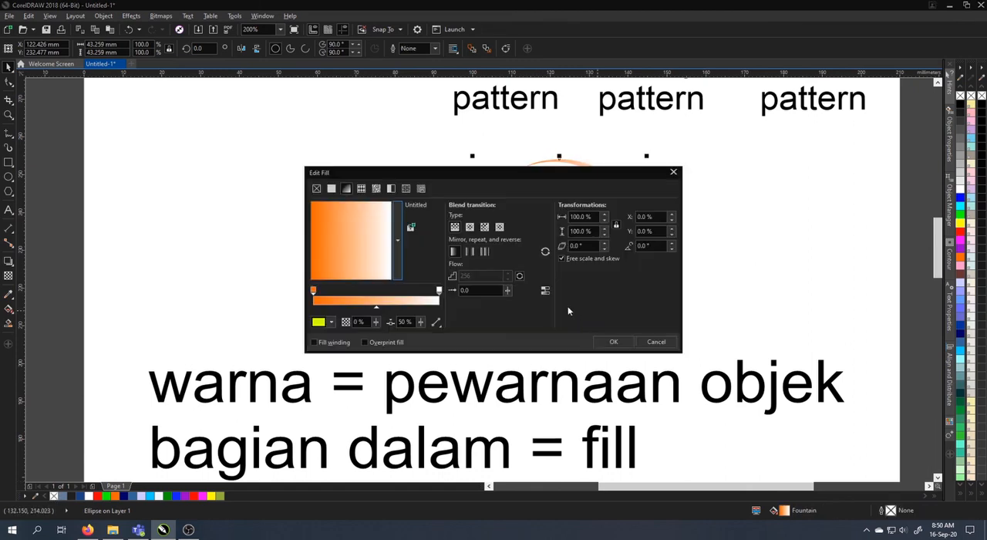
{"action": "left_click", "coordinate": [439, 292]}
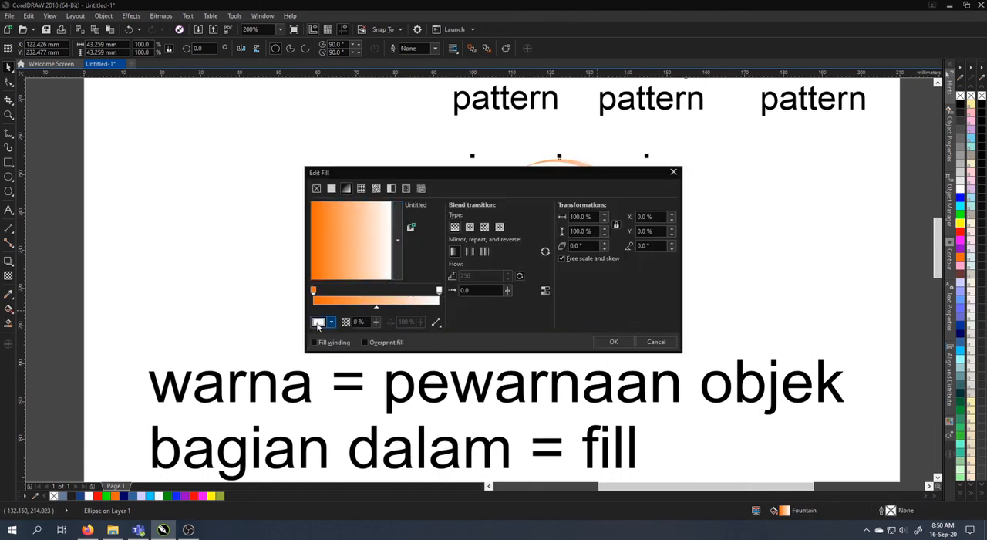
{"action": "left_click", "coordinate": [318, 324]}
{"action": "left_click_drag", "start_coordinate": [384, 417], "coordinate": [376, 372]}
{"action": "left_click", "coordinate": [470, 227]}
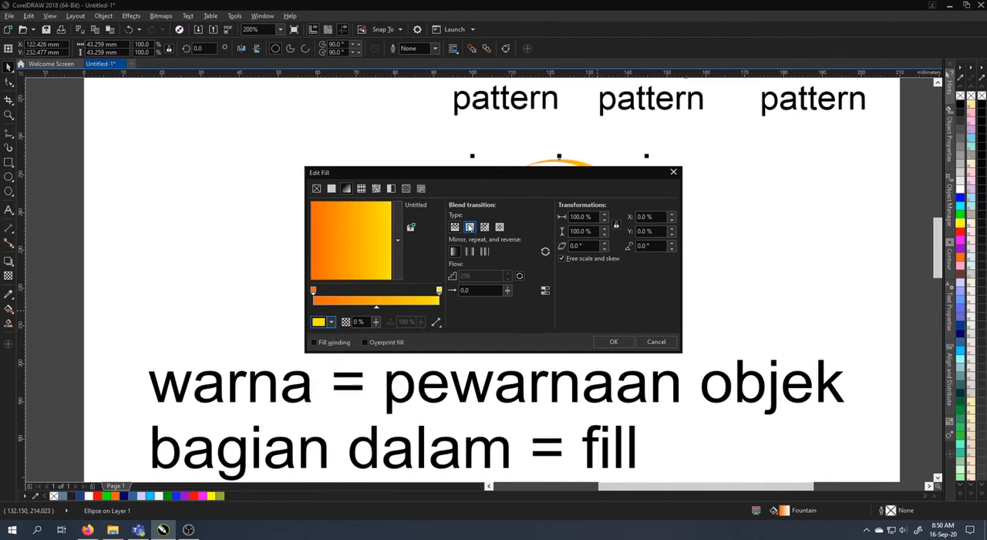
{"action": "left_click_drag", "start_coordinate": [329, 235], "coordinate": [324, 218]}
{"action": "left_click", "coordinate": [613, 342]}
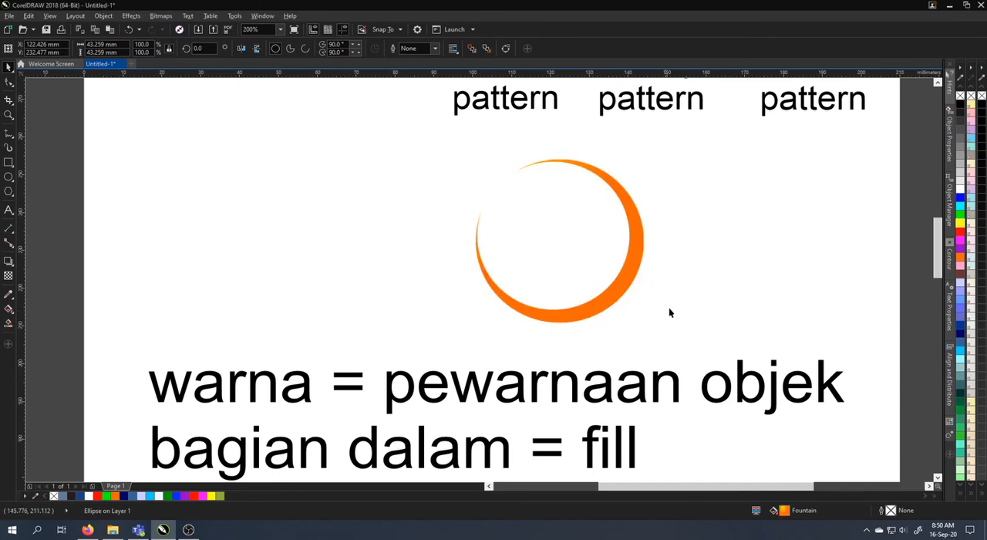
Start applying transparency to the smaller white circle with the Transparency tool
{"action": "left_click", "coordinate": [588, 251]}
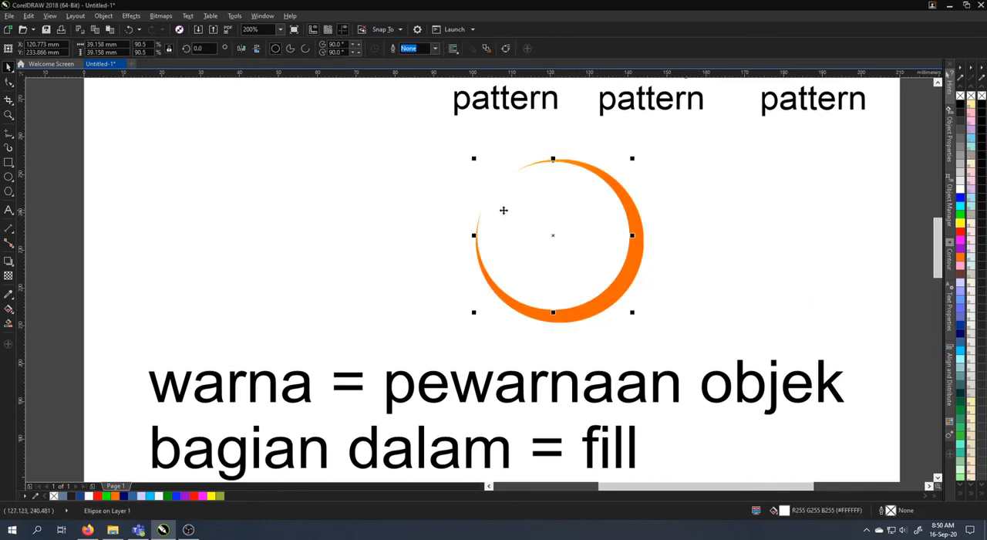
{"action": "left_click", "coordinate": [6, 279]}
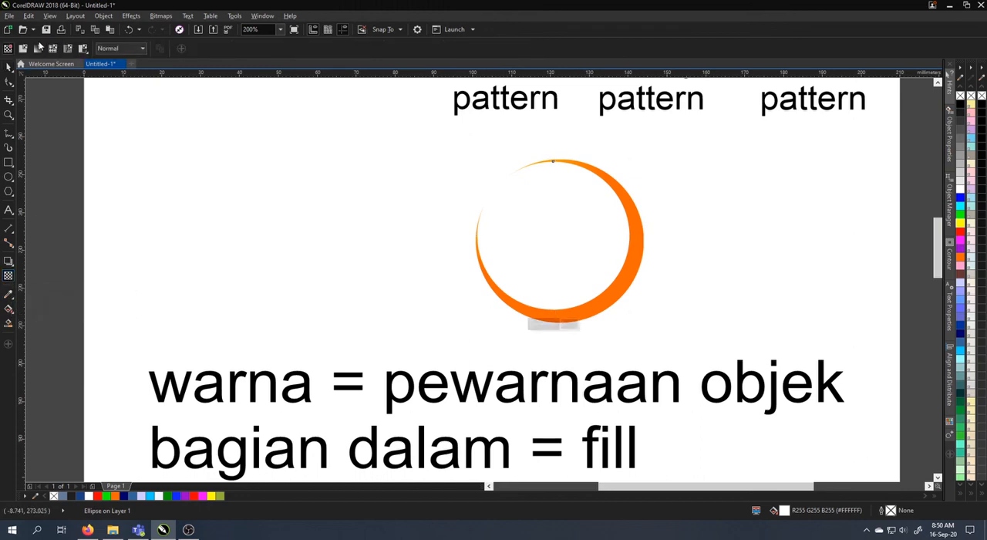
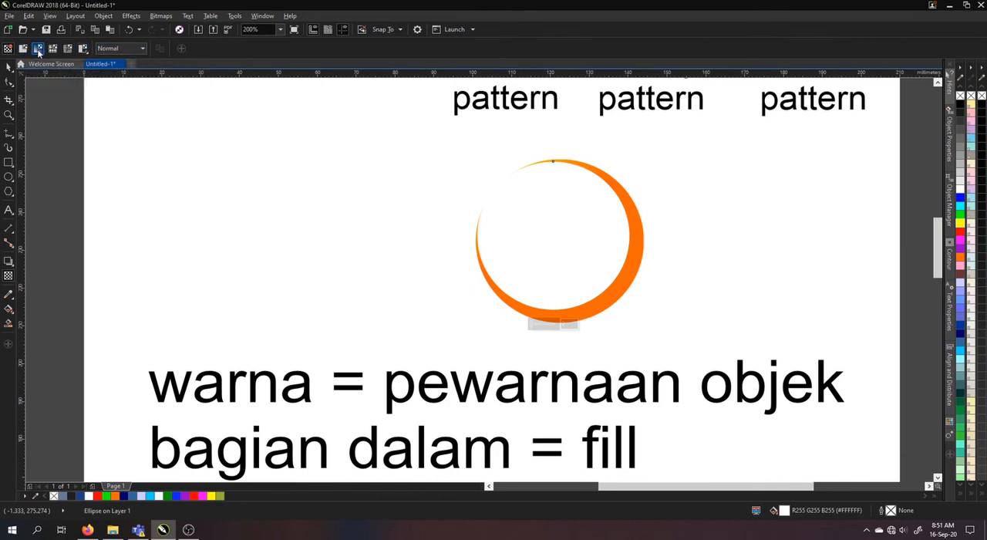
Give the white circle a linear fountain transparency, fully transparent near the circle's center and opaque just beyond its upper-left edge
{"action": "left_click", "coordinate": [37, 49]}
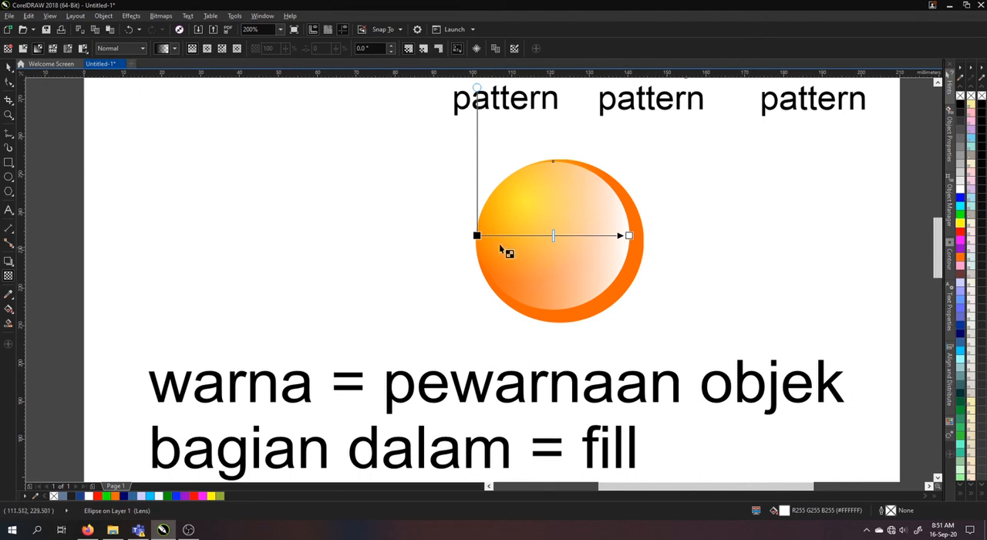
{"action": "left_click_drag", "start_coordinate": [476, 235], "coordinate": [584, 256]}
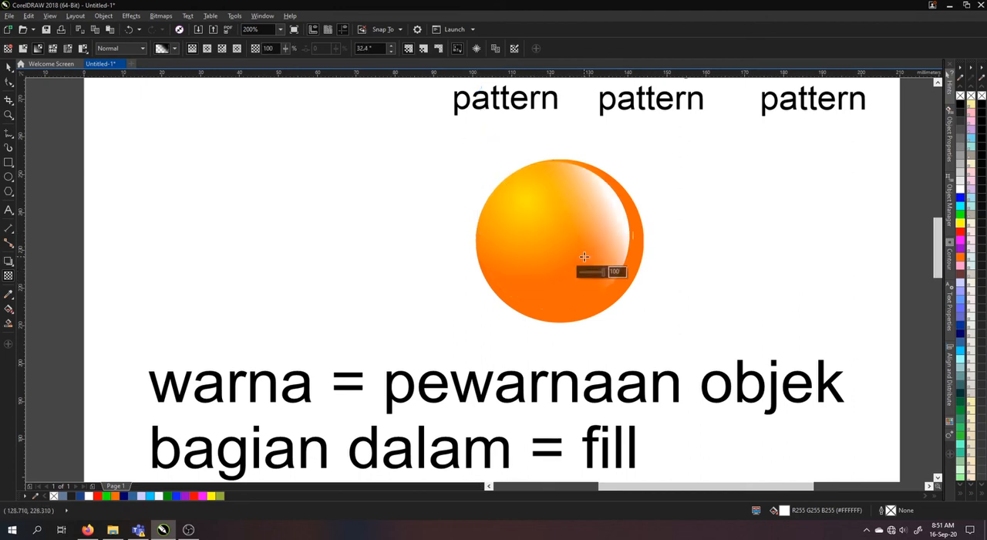
{"action": "left_click_drag", "start_coordinate": [630, 234], "coordinate": [505, 162]}
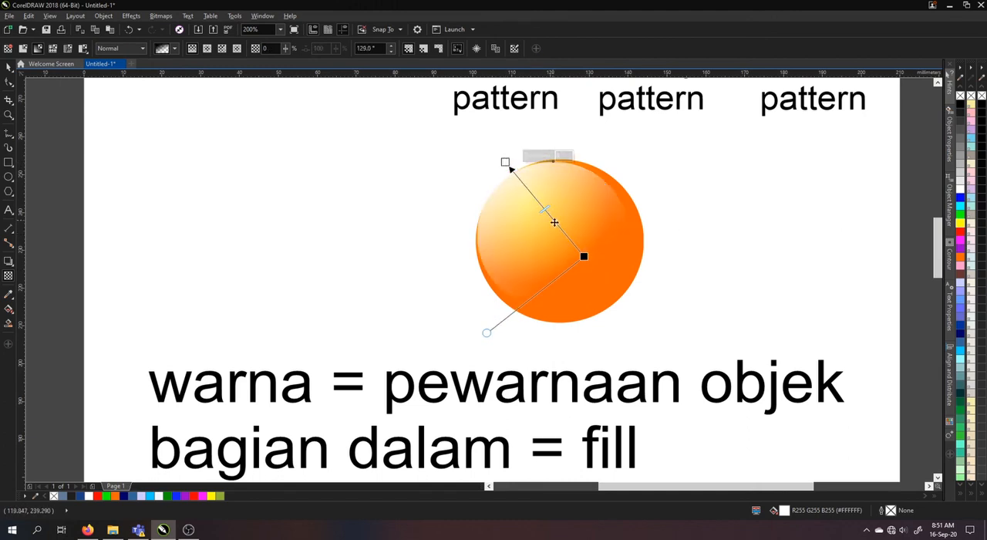
{"action": "left_click_drag", "start_coordinate": [592, 262], "coordinate": [528, 224]}
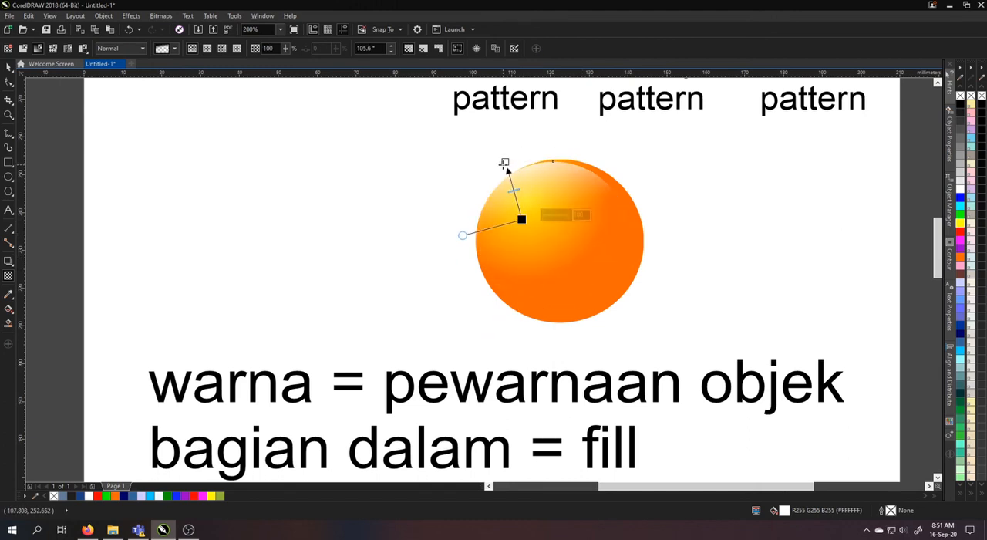
{"action": "left_click_drag", "start_coordinate": [505, 160], "coordinate": [520, 147]}
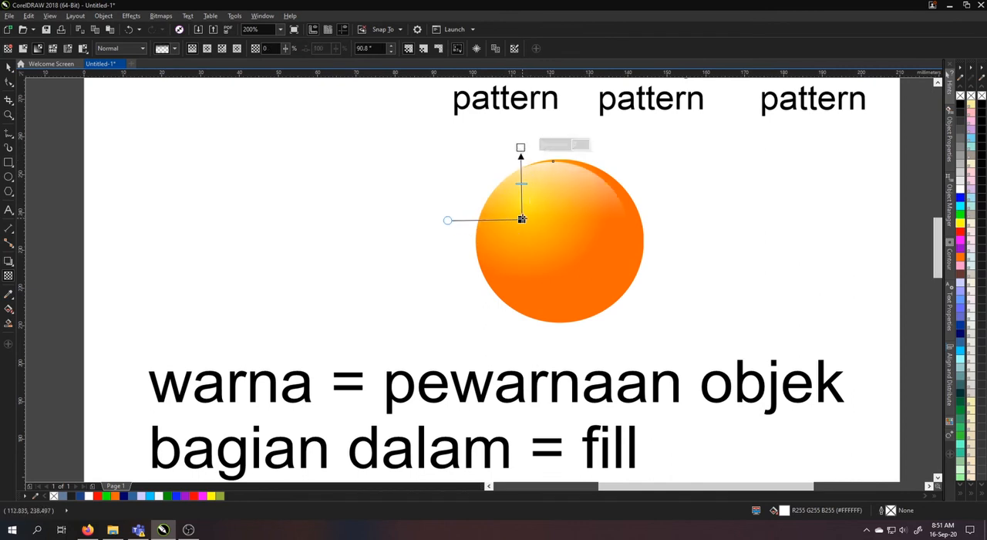
{"action": "left_click_drag", "start_coordinate": [522, 219], "coordinate": [546, 231]}
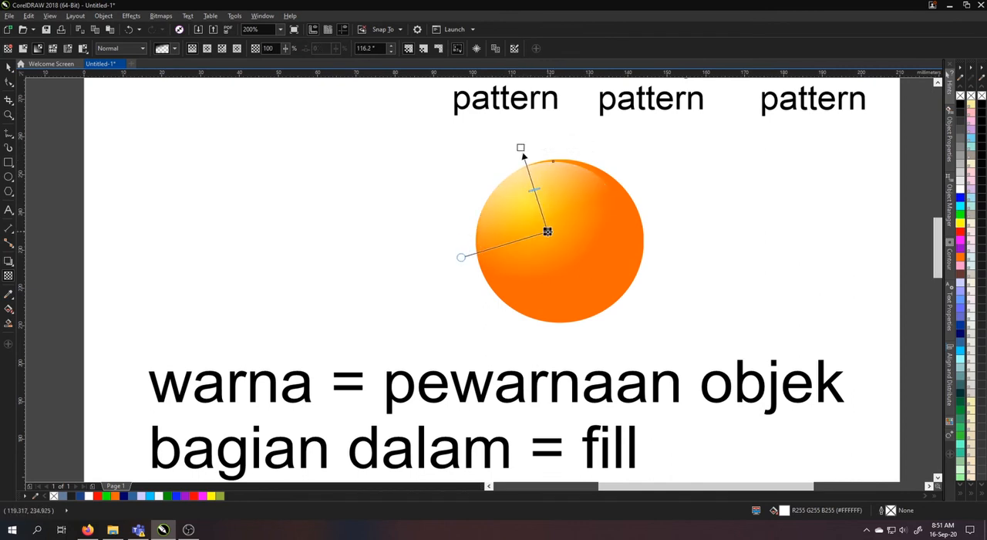
{"action": "left_click_drag", "start_coordinate": [534, 189], "coordinate": [532, 176]}
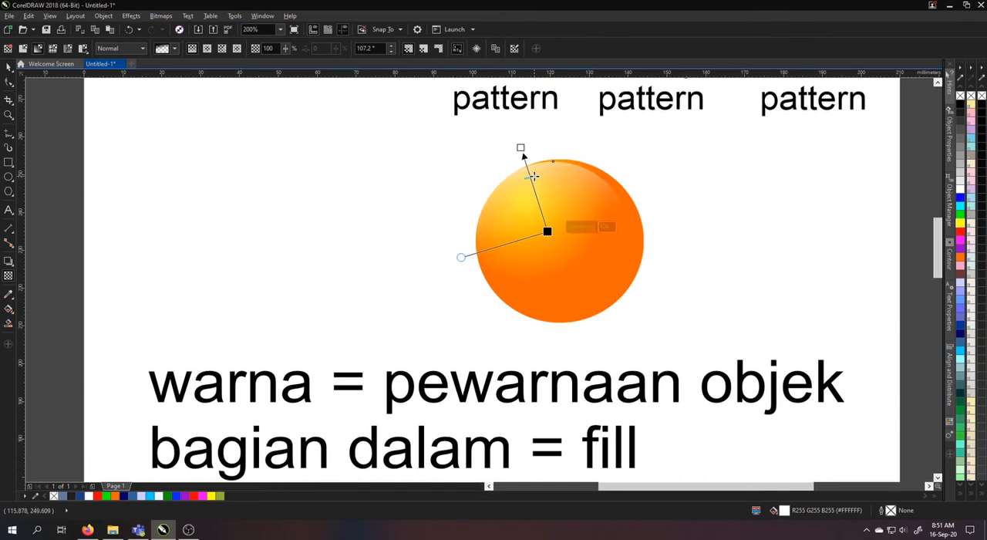
{"action": "left_click", "coordinate": [11, 70]}
{"action": "left_click", "coordinate": [761, 203]}
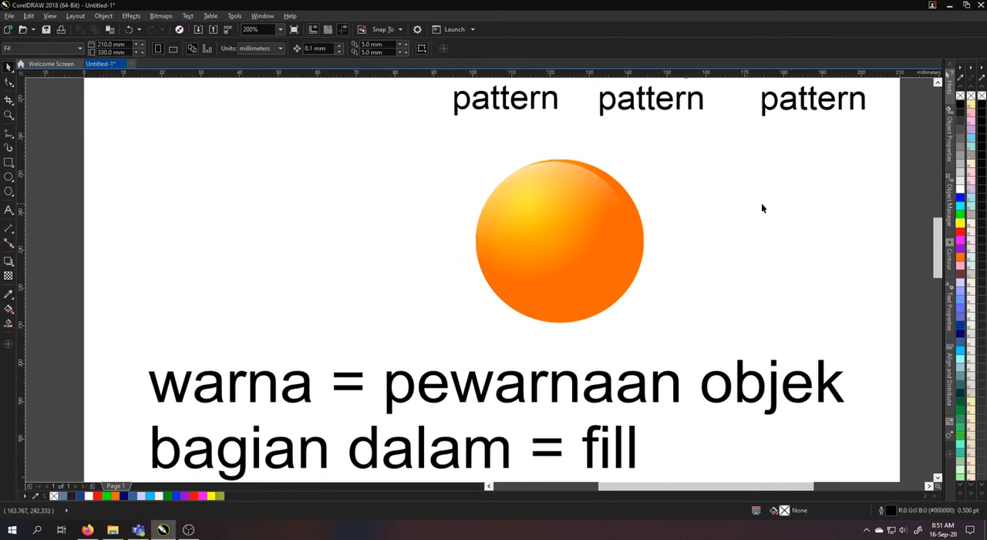
Move the semi-transparent white circle off the orange circle and place it back on top, roughly centered horizontally and near the upper edge
{"action": "scroll", "coordinate": [650, 205], "scroll_direction": "down", "scroll_amount": 1}
{"action": "scroll", "coordinate": [620, 201], "scroll_direction": "up", "scroll_amount": 1}
{"action": "left_click", "coordinate": [619, 202]}
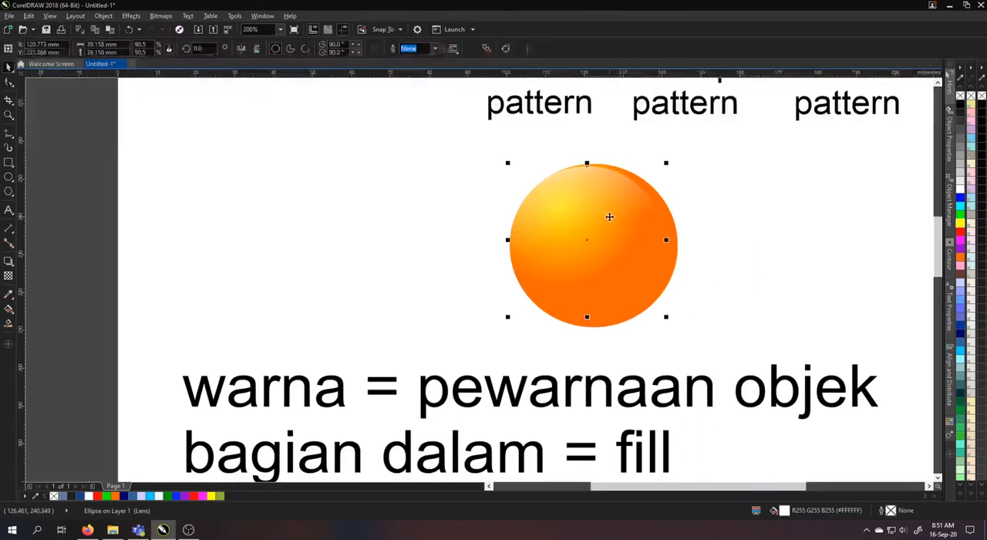
{"action": "left_click_drag", "start_coordinate": [619, 202], "coordinate": [400, 217]}
{"action": "left_click", "coordinate": [646, 228]}
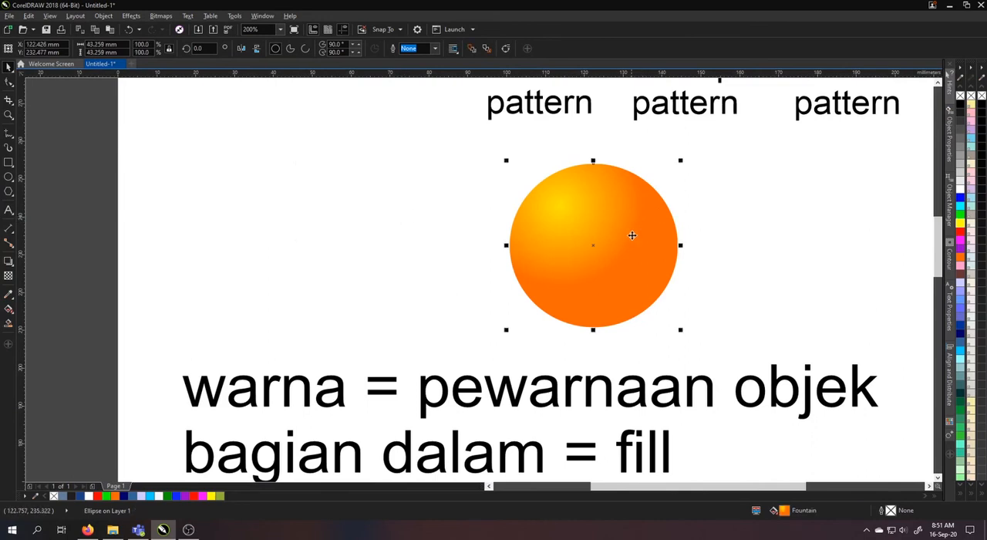
{"action": "left_click", "coordinate": [406, 253]}
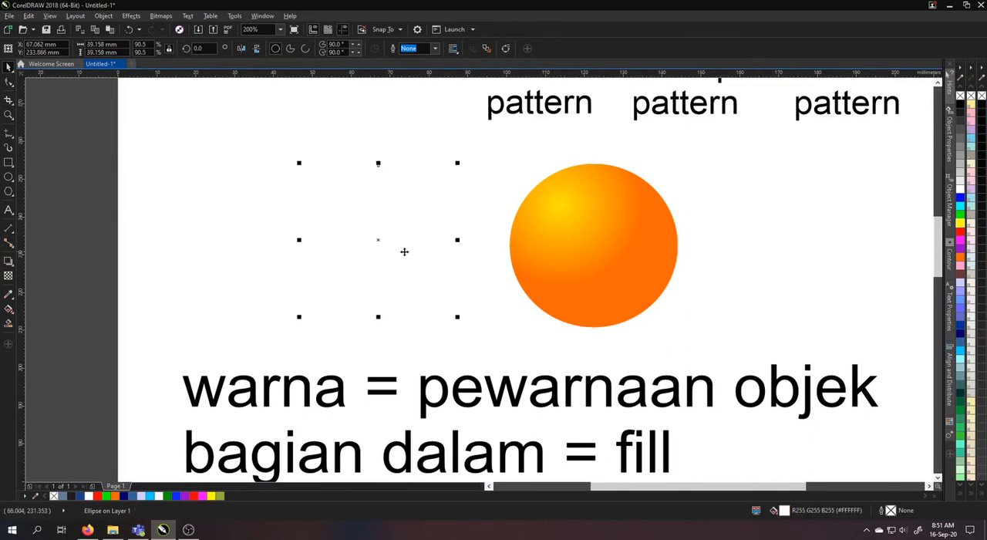
{"action": "left_click_drag", "start_coordinate": [406, 253], "coordinate": [620, 263]}
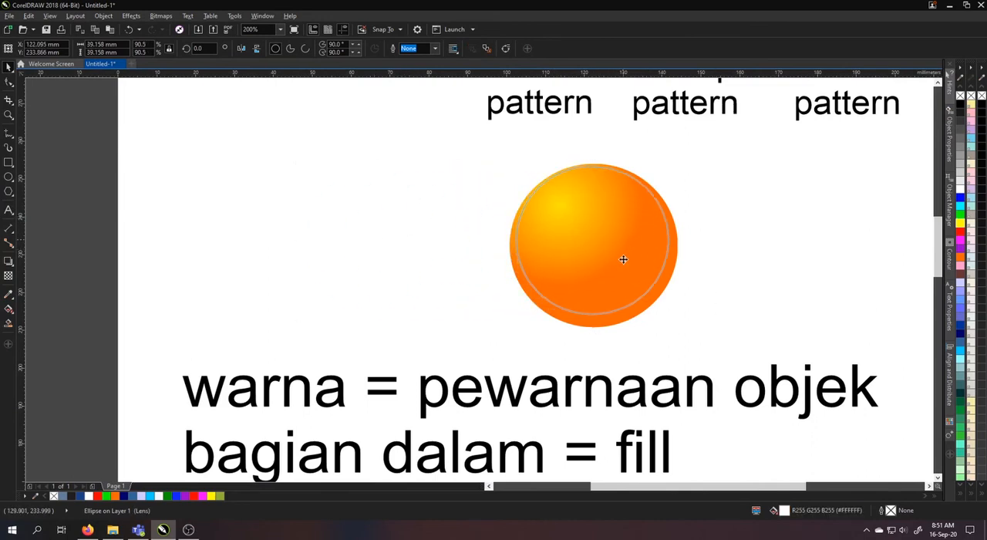
{"action": "left_click", "coordinate": [734, 234]}
Move both overlapping circles together to the blank area beneath the "uniform" and "fountain" labels
{"action": "scroll", "coordinate": [551, 207], "scroll_direction": "down", "scroll_amount": 1}
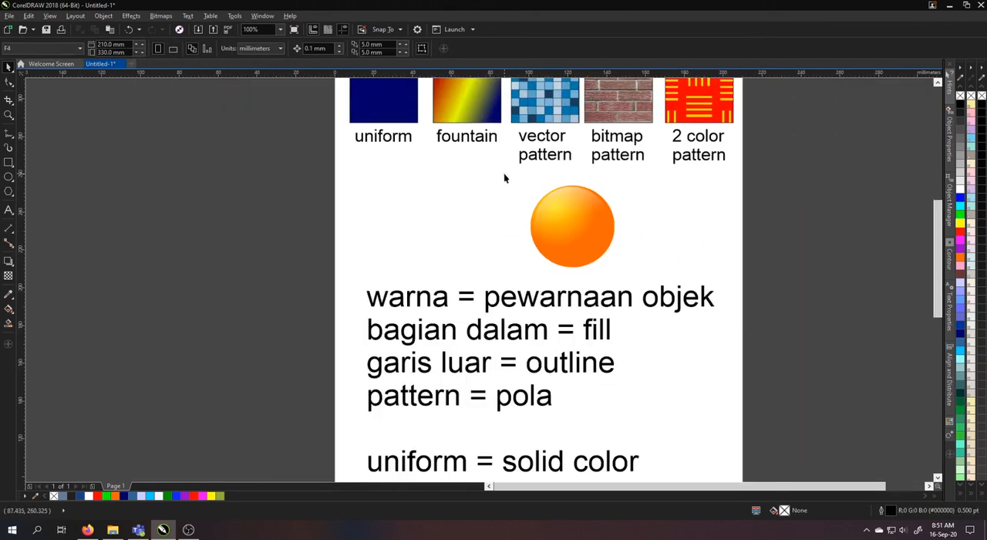
{"action": "left_click_drag", "start_coordinate": [505, 177], "coordinate": [652, 287]}
{"action": "left_click_drag", "start_coordinate": [575, 220], "coordinate": [416, 215]}
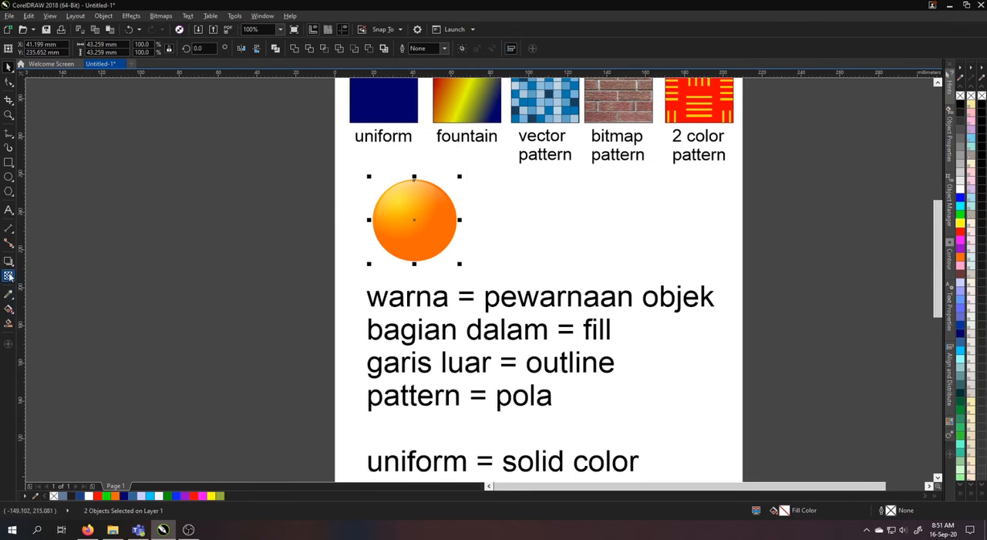
{"action": "left_click", "coordinate": [273, 254]}
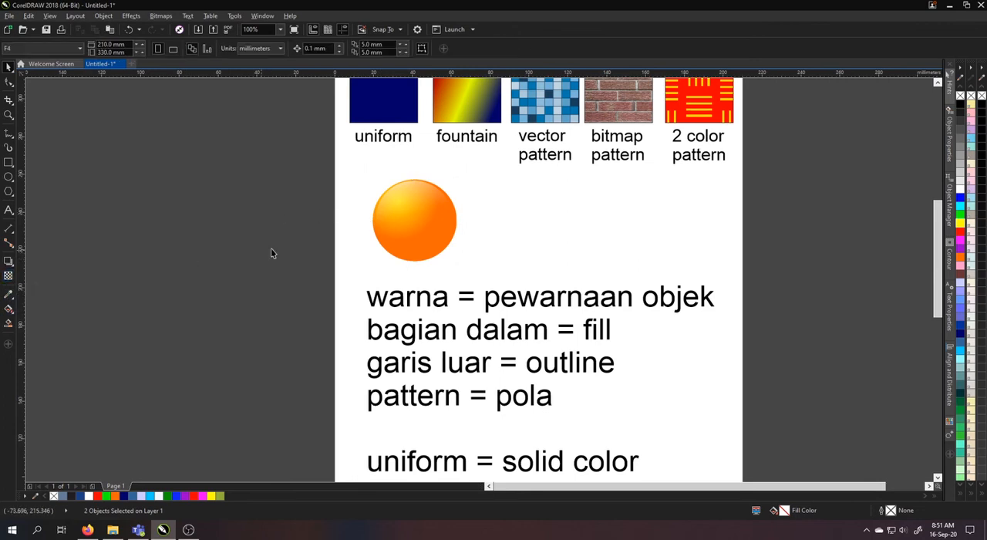
Select both circles and examine the orange circle's fountain fill with the Interactive Fill tool
{"action": "left_click", "coordinate": [396, 218]}
{"action": "left_click_drag", "start_coordinate": [352, 164], "coordinate": [464, 282]}
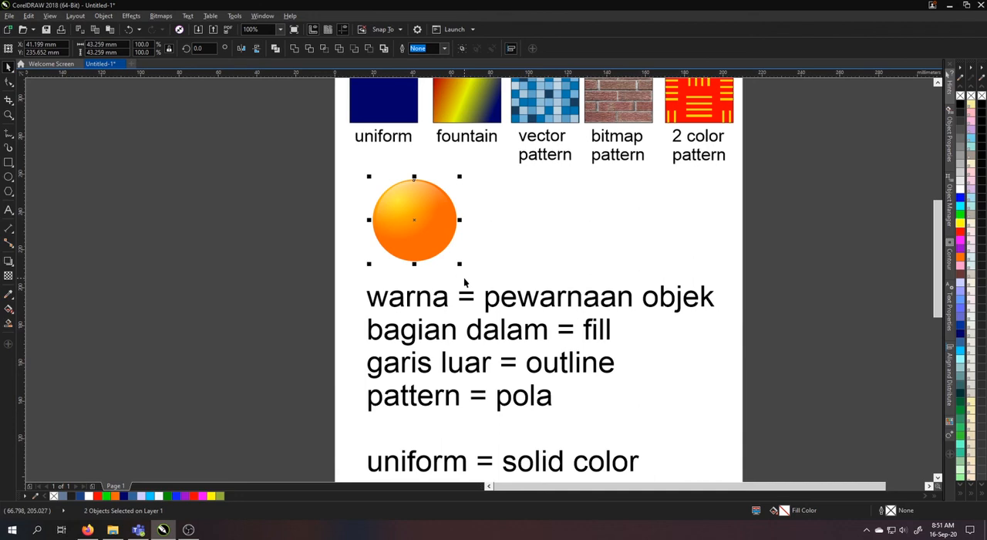
{"action": "left_click", "coordinate": [9, 311]}
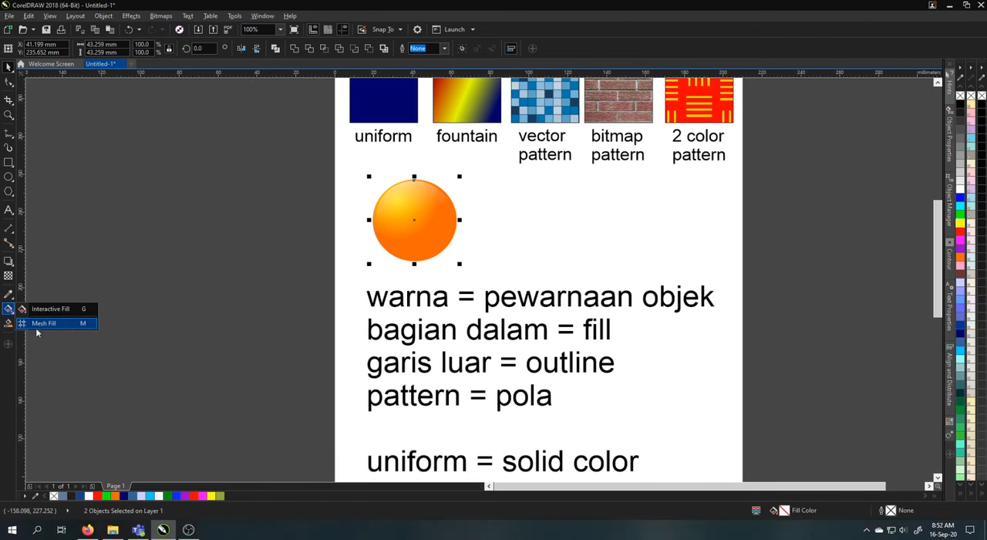
{"action": "left_click", "coordinate": [42, 309]}
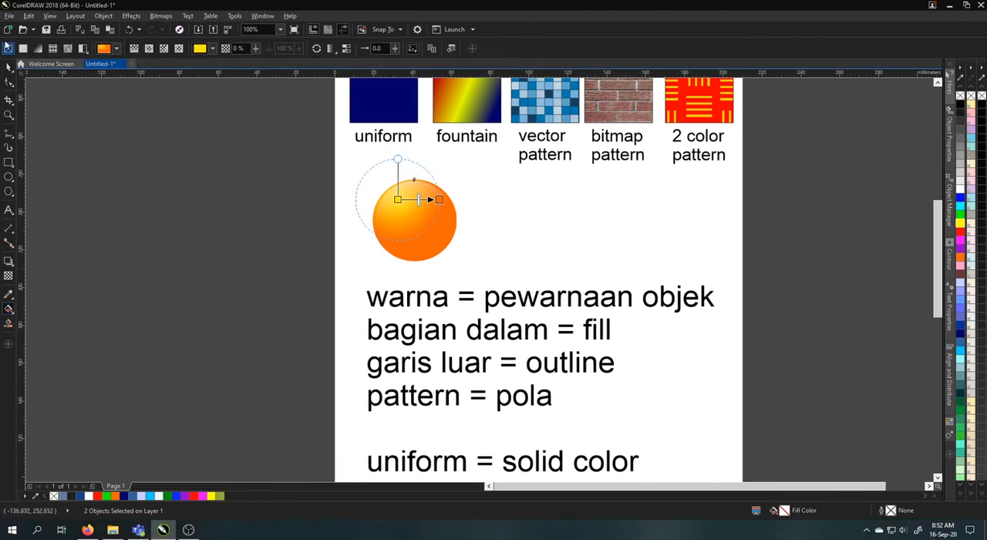
{"action": "left_click", "coordinate": [8, 67]}
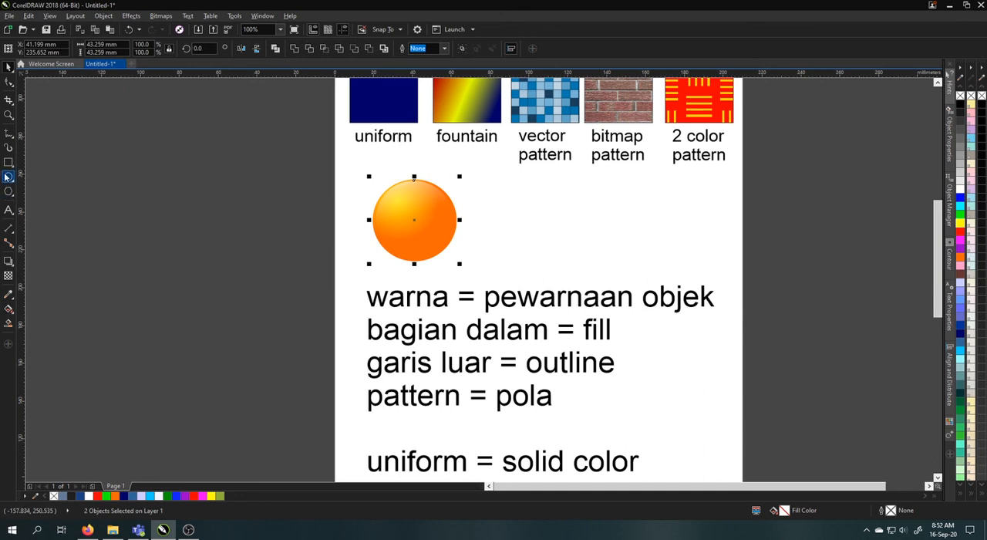
Draw a 6-sided polygon about 37 mm wide and 43 mm high beside the circles and fill it with Desert Blue (#336699)
{"action": "left_click", "coordinate": [9, 192]}
{"action": "left_click_drag", "start_coordinate": [632, 270], "coordinate": [635, 273]}
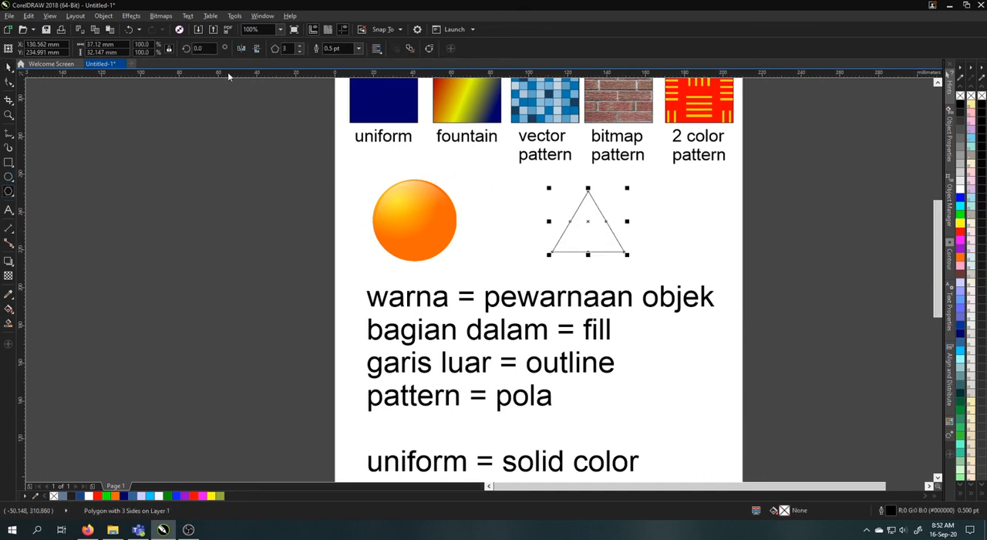
{"action": "left_click", "coordinate": [300, 46]}
{"action": "left_click", "coordinate": [299, 46]}
{"action": "left_click", "coordinate": [300, 46]}
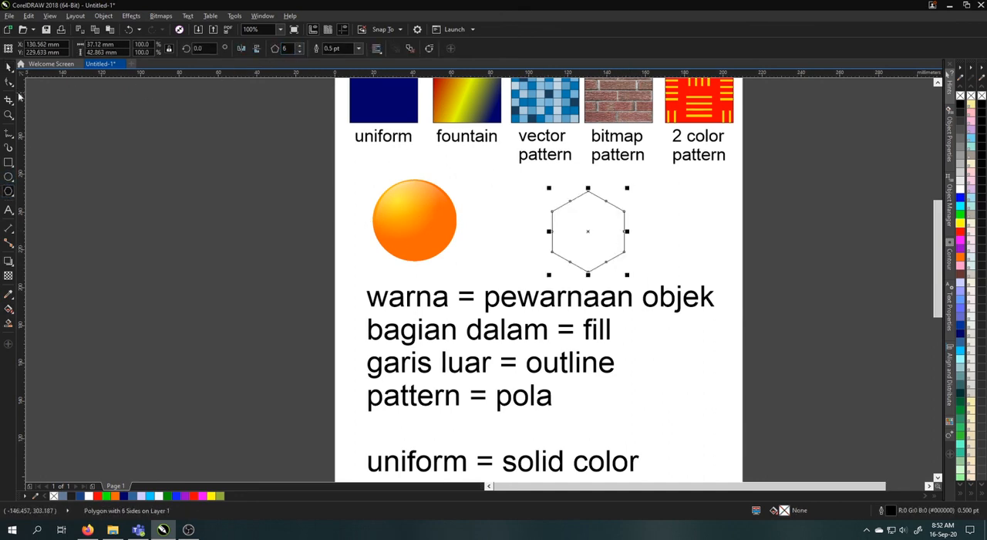
{"action": "left_click", "coordinate": [9, 68]}
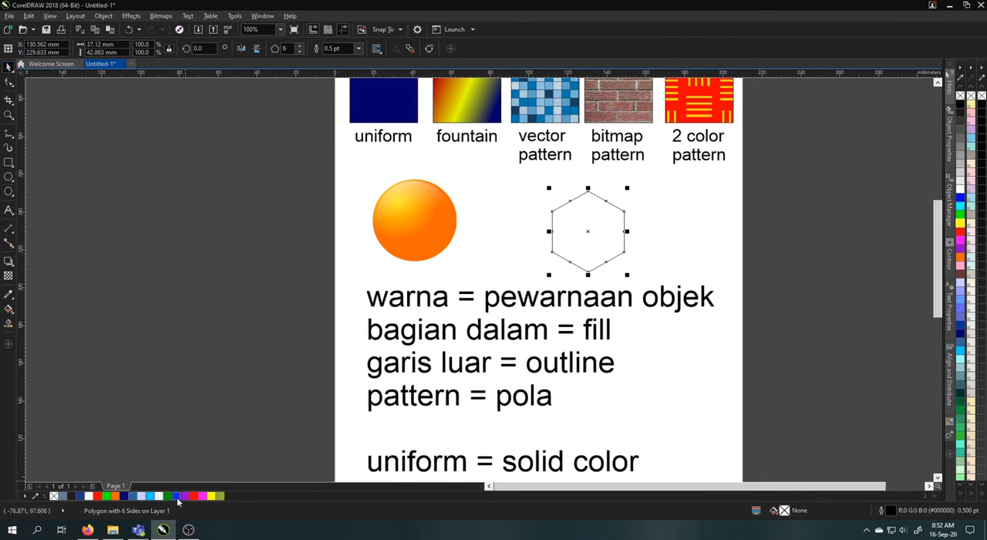
{"action": "left_click", "coordinate": [131, 497]}
Apply a rectangular mesh fill to the blue hexagon with a grid of 4 columns and 4 rows
{"action": "scroll", "coordinate": [576, 222], "scroll_direction": "up", "scroll_amount": 2}
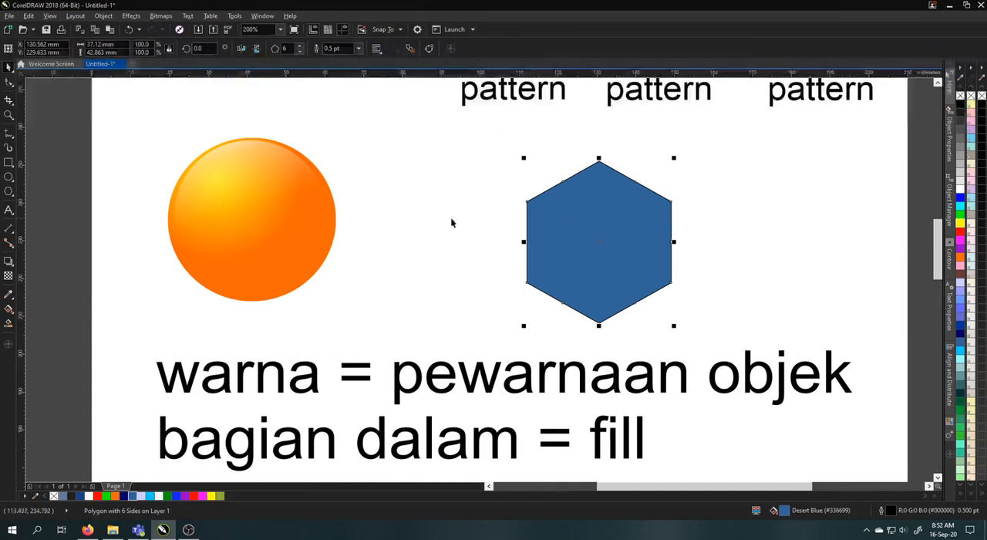
{"action": "left_click", "coordinate": [8, 309]}
{"action": "left_click", "coordinate": [10, 312]}
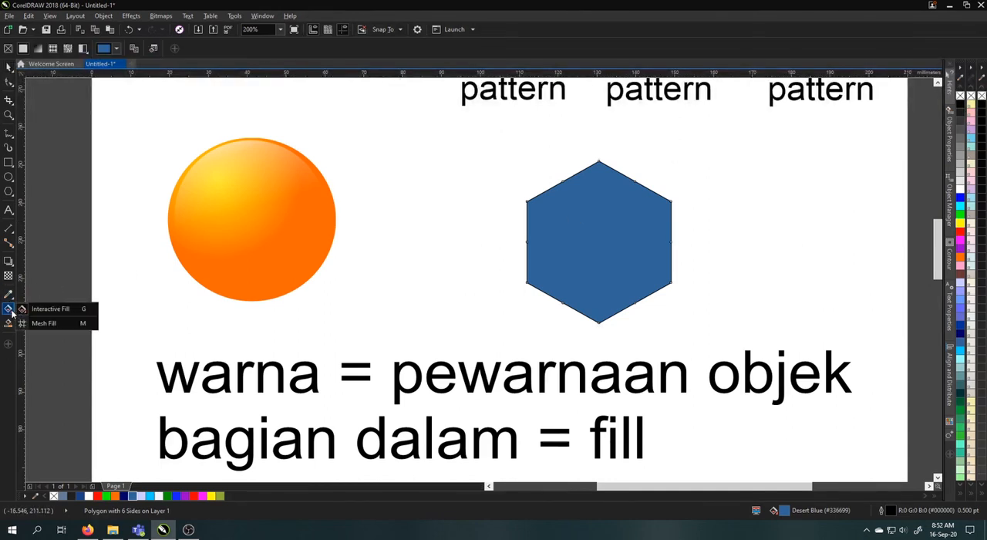
{"action": "left_click", "coordinate": [38, 323]}
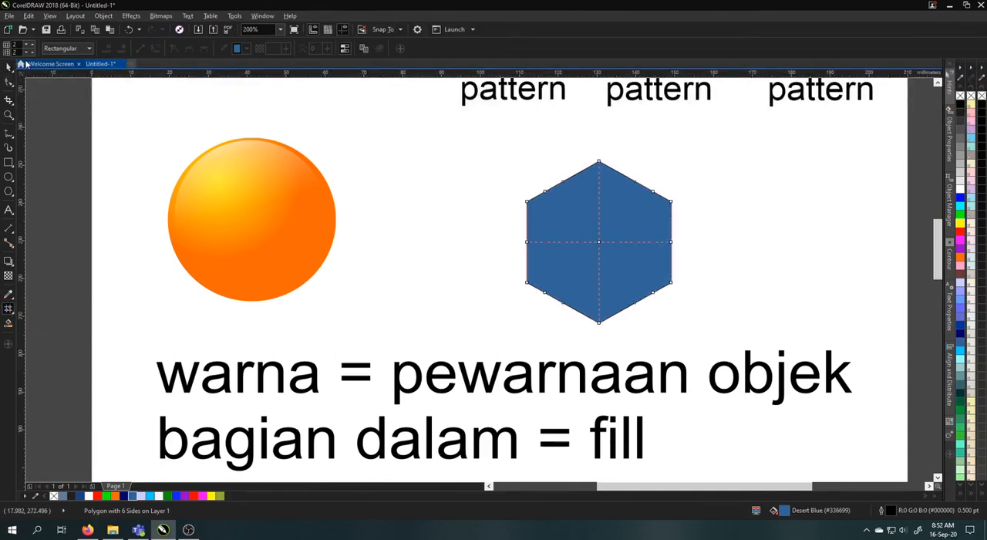
{"action": "left_click", "coordinate": [29, 44]}
{"action": "left_click", "coordinate": [29, 44]}
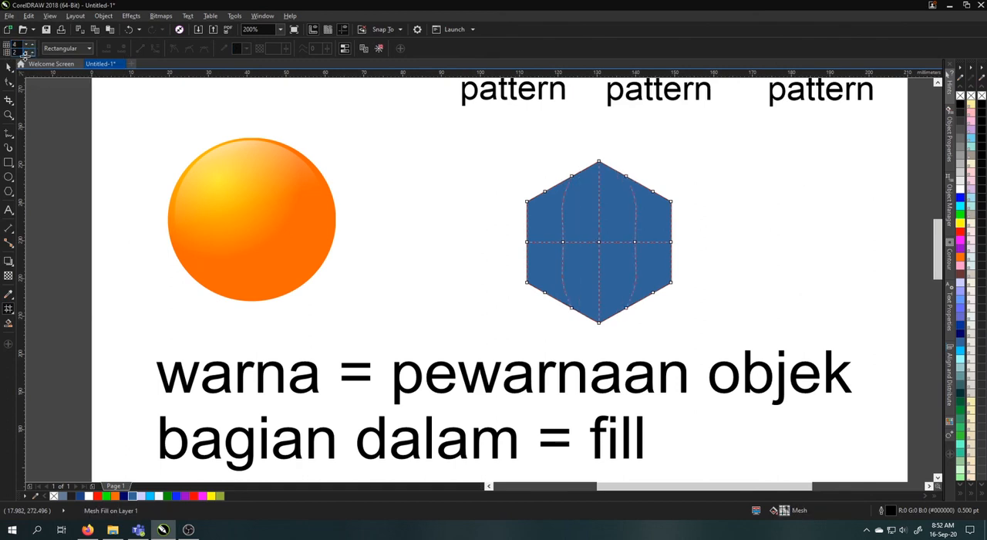
Color the hexagon mesh's three upper inner nodes Sky Blue (#00CCFF) and its nodes around the bottom corner Magenta (#FF00FF)
{"action": "scroll", "coordinate": [597, 211], "scroll_direction": "up", "scroll_amount": 1}
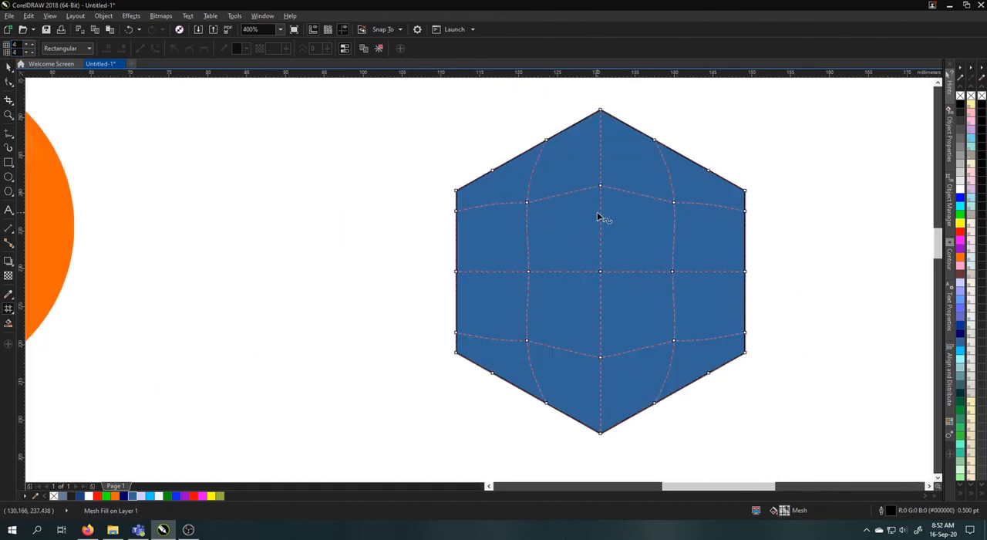
{"action": "left_click_drag", "start_coordinate": [528, 191], "coordinate": [678, 219]}
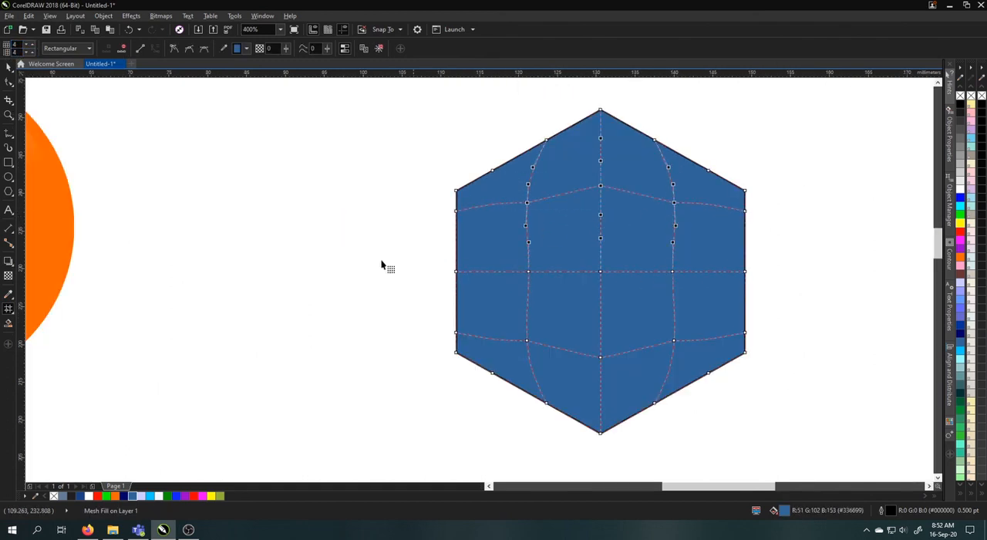
{"action": "left_click", "coordinate": [151, 497]}
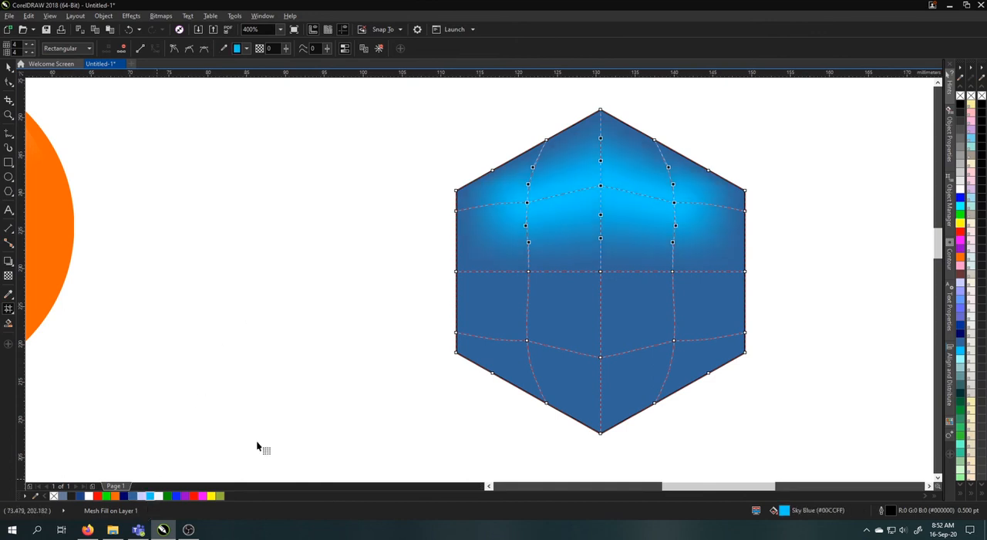
{"action": "left_click_drag", "start_coordinate": [508, 390], "coordinate": [703, 447]}
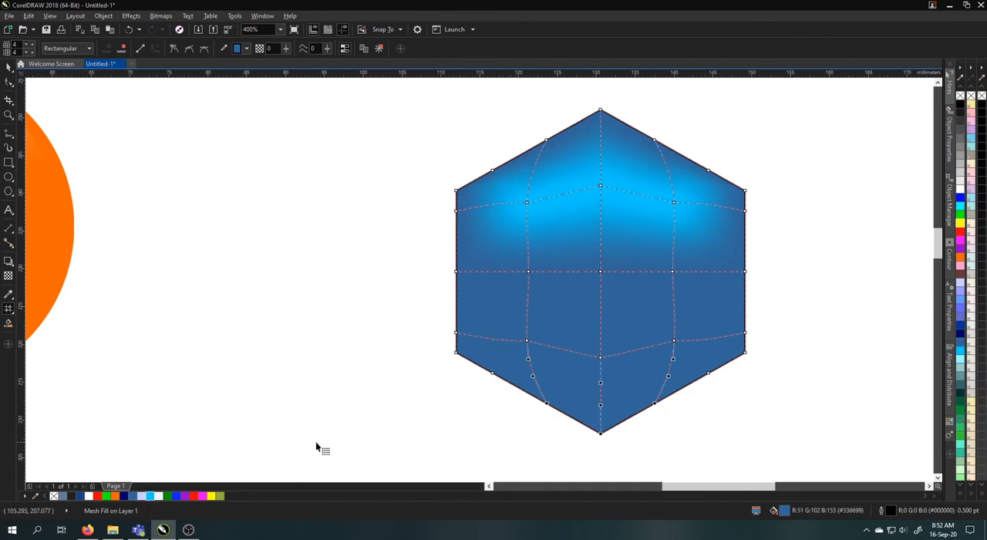
{"action": "left_click", "coordinate": [205, 498]}
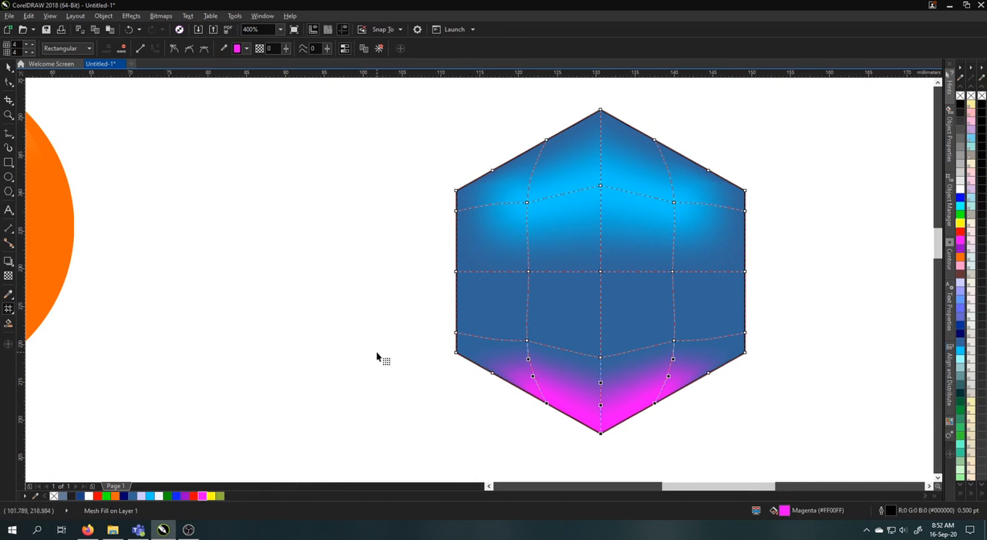
{"action": "left_click", "coordinate": [379, 357]}
{"action": "left_click", "coordinate": [9, 68]}
{"action": "scroll", "coordinate": [691, 255], "scroll_direction": "down", "scroll_amount": 1}
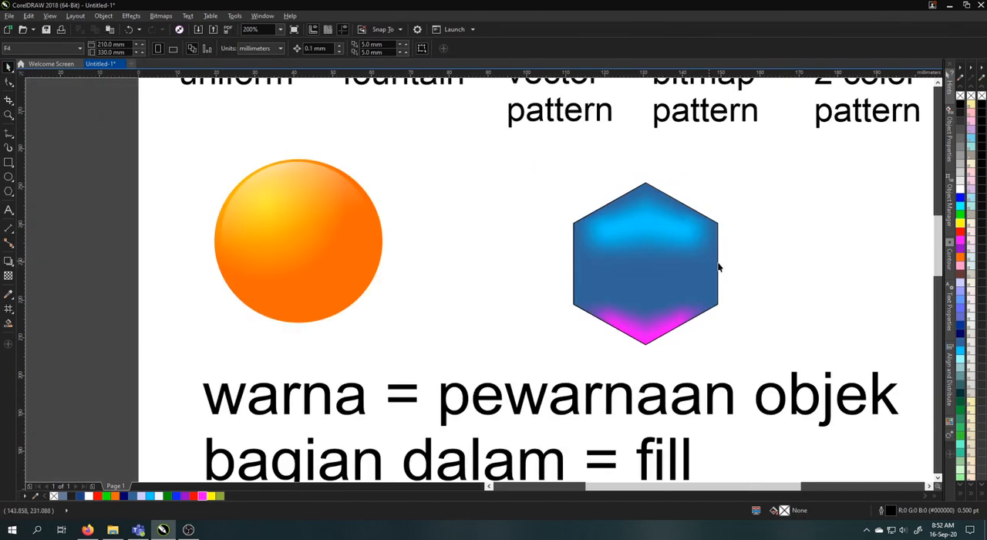
{"action": "scroll", "coordinate": [725, 283], "scroll_direction": "down", "scroll_amount": 1}
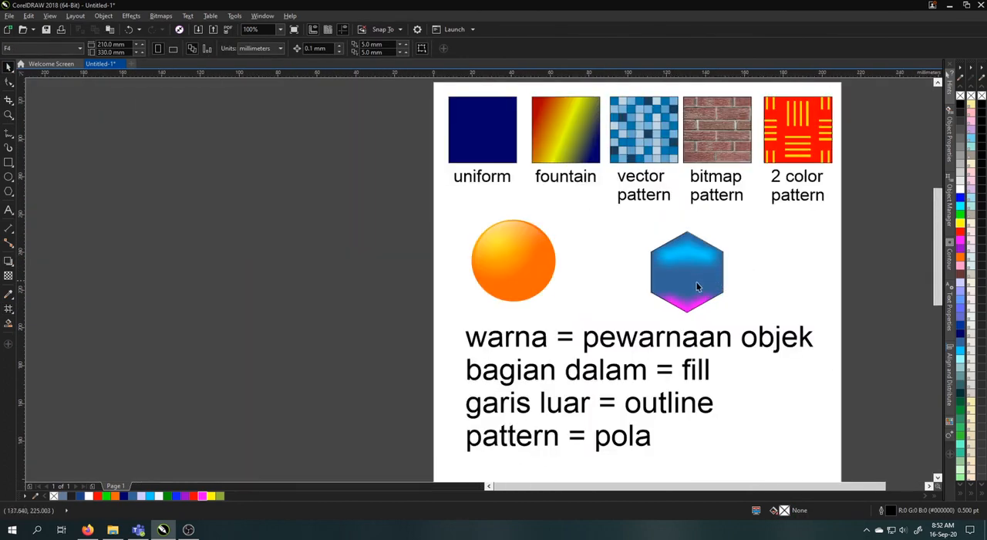